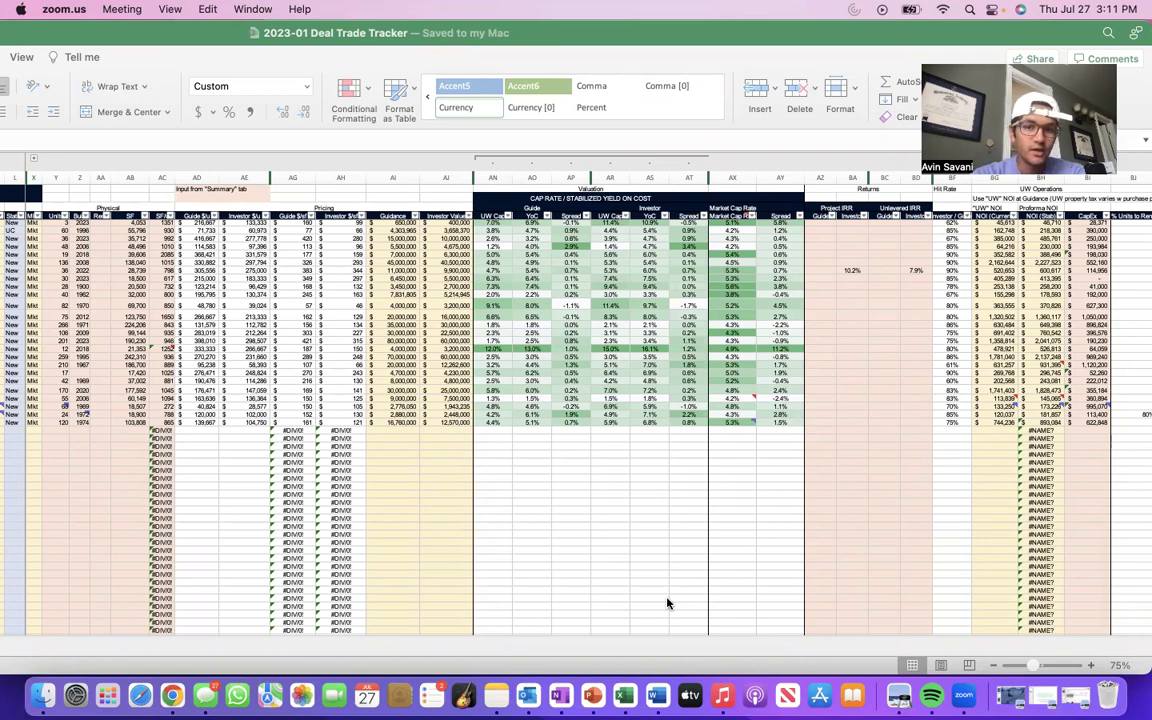
Switch to Excel and look across the deal tracker's physical, pricing, valuation, returns and UW Operations columns.
left_click(781, 40)
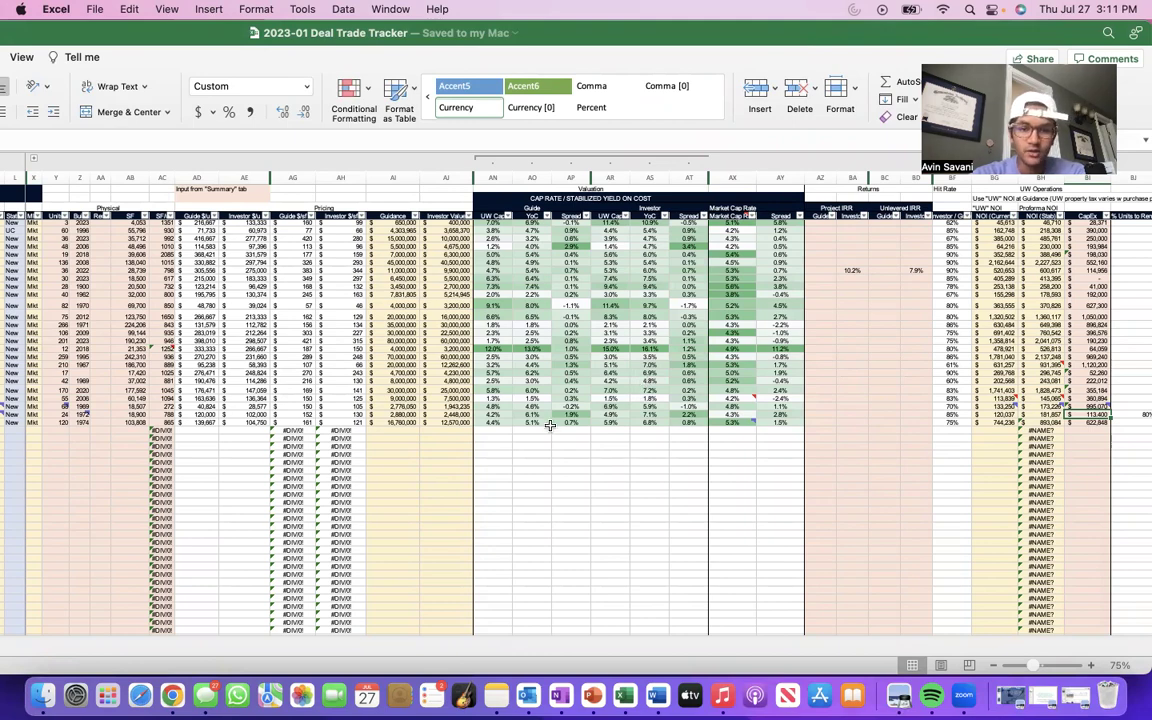
scroll(550, 427, "left", 1)
scroll(550, 427, "left", 1)
scroll(550, 427, "right", 1)
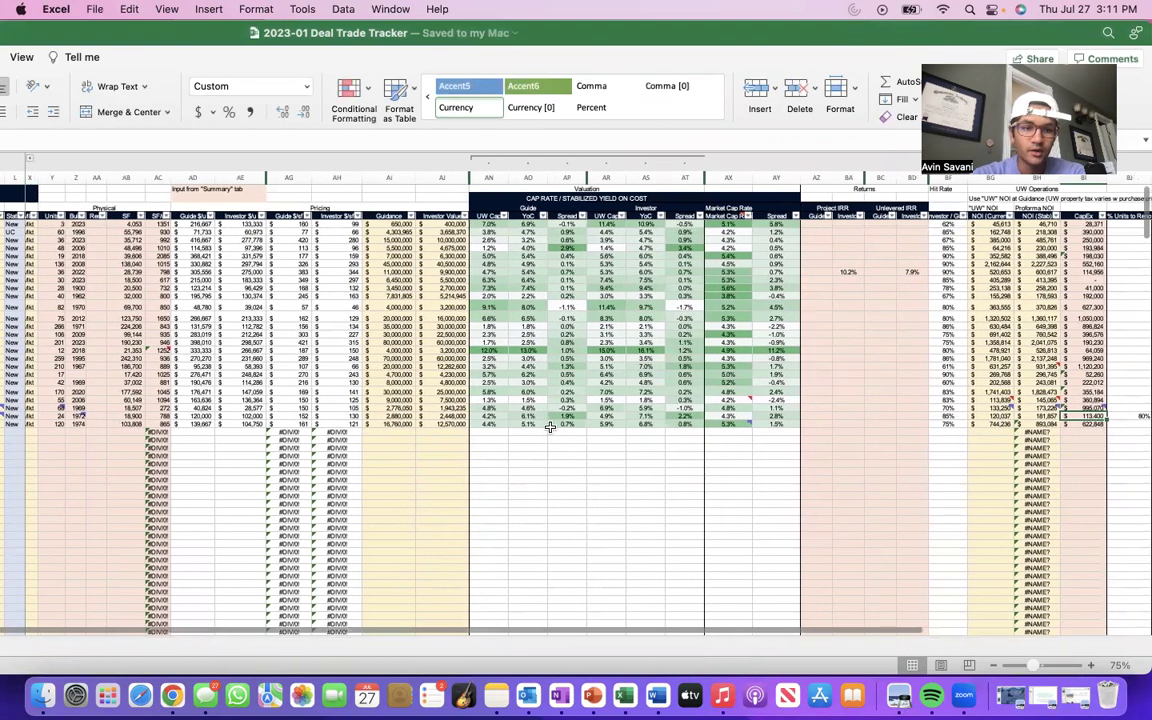
scroll(550, 427, "left", 1)
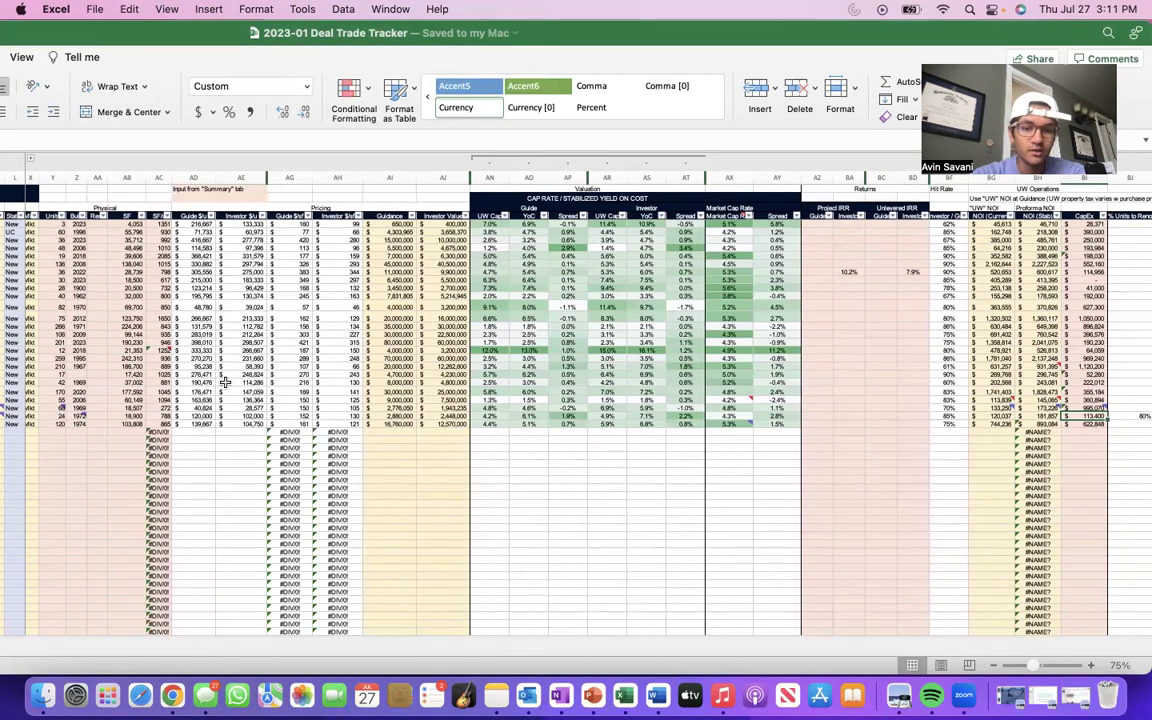
scroll(986, 502, "right", 5)
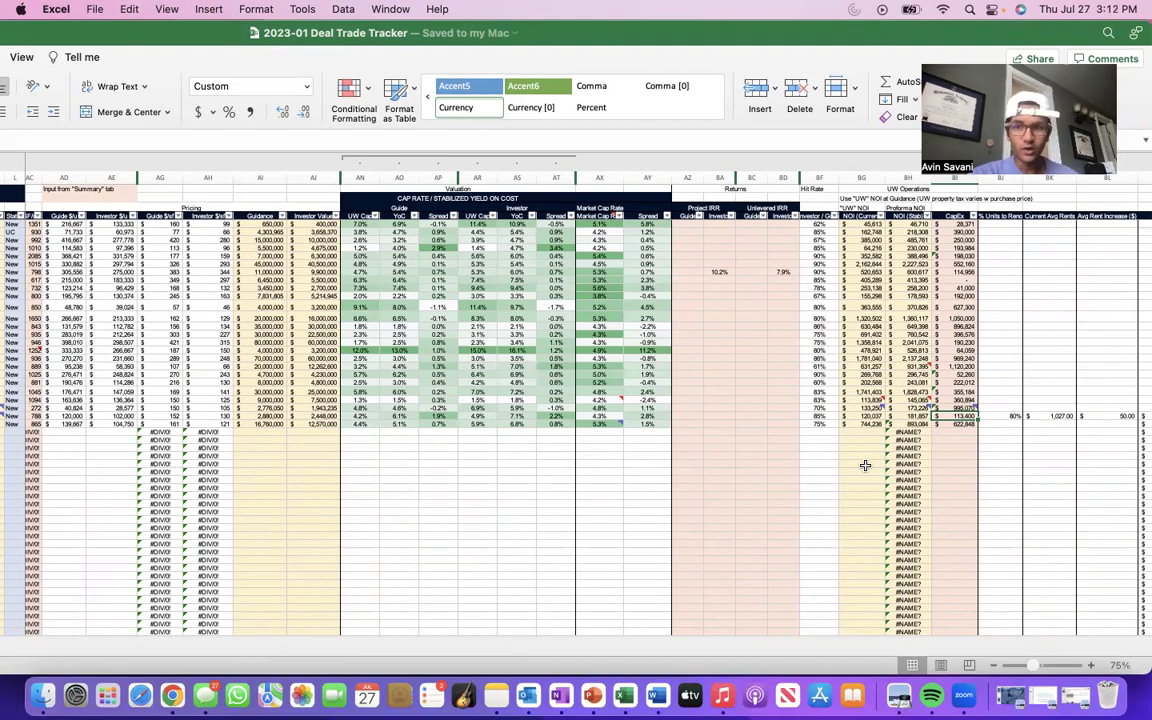
scroll(865, 465, "right", 5)
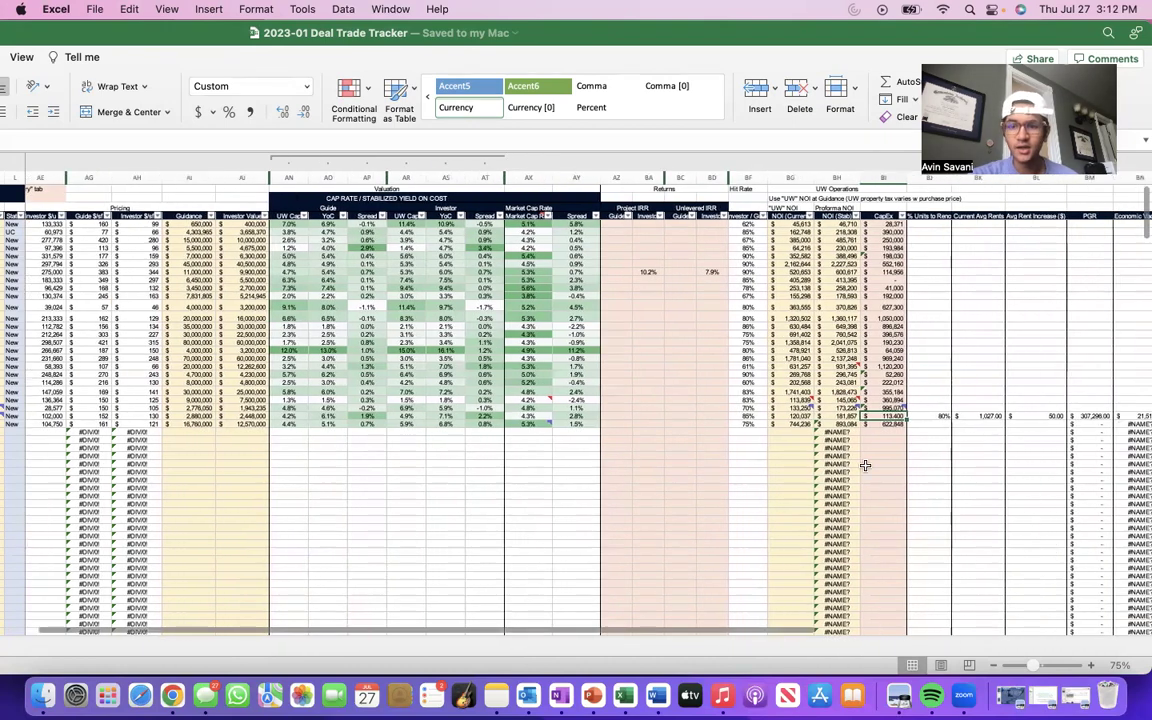
scroll(865, 465, "right", 2)
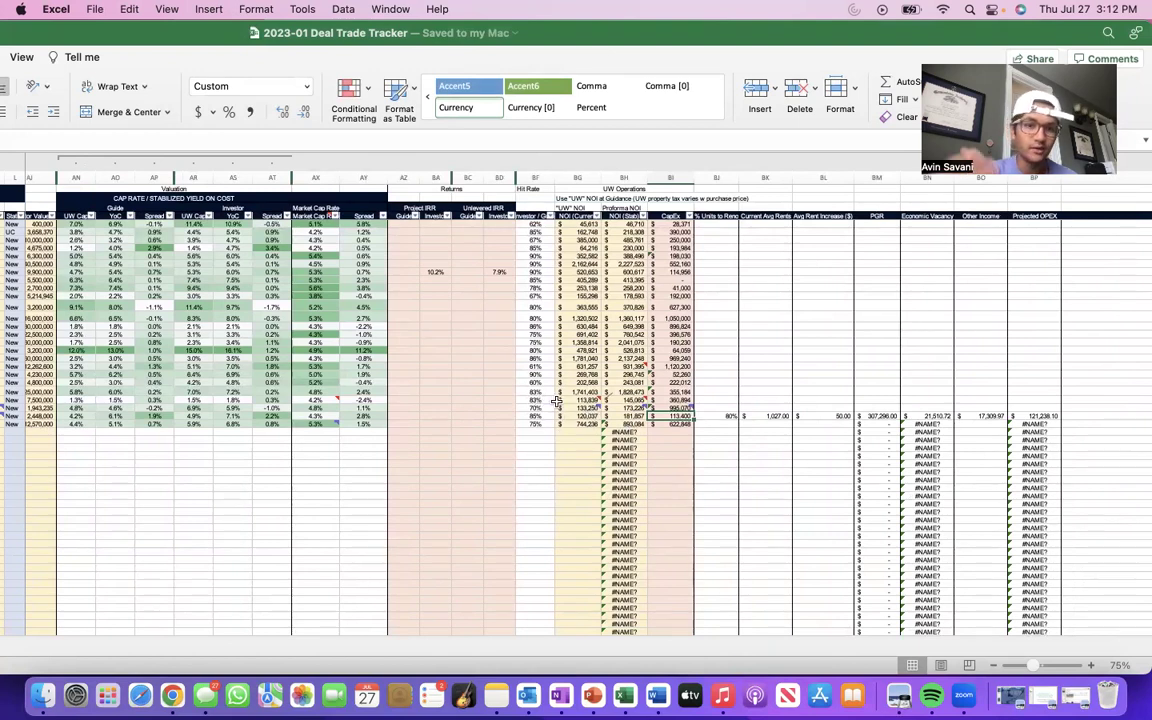
mouse_move(556, 401)
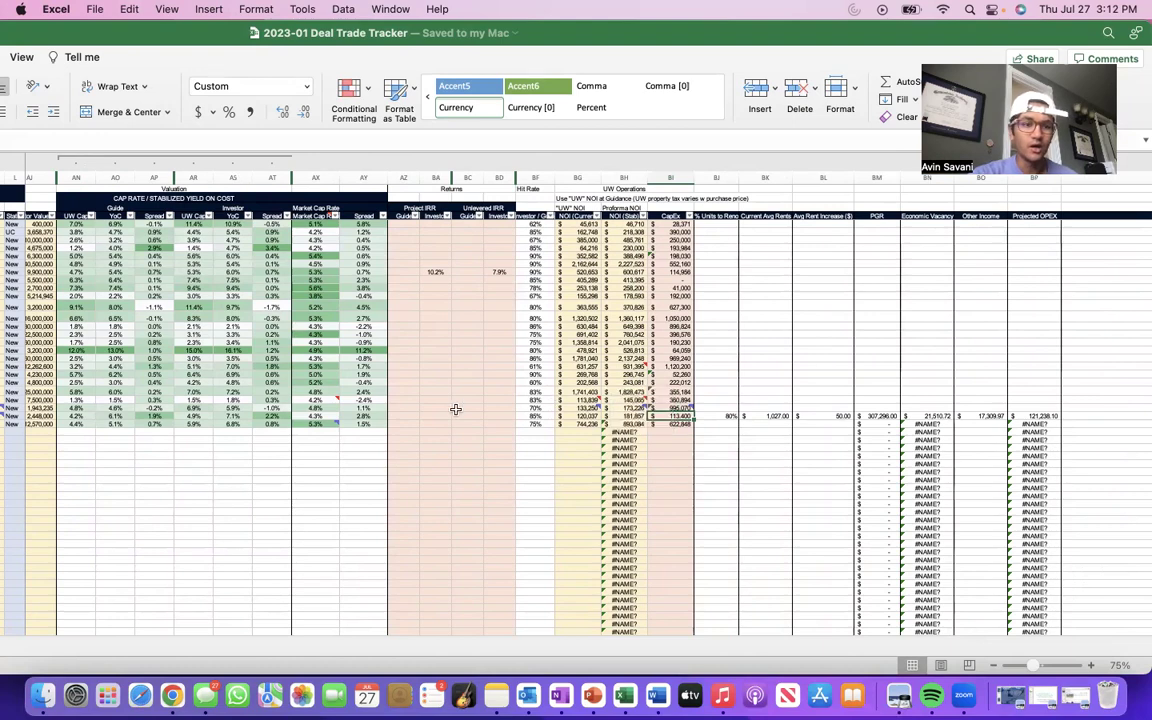
scroll(427, 442, "left", 6)
scroll(427, 442, "left", 4)
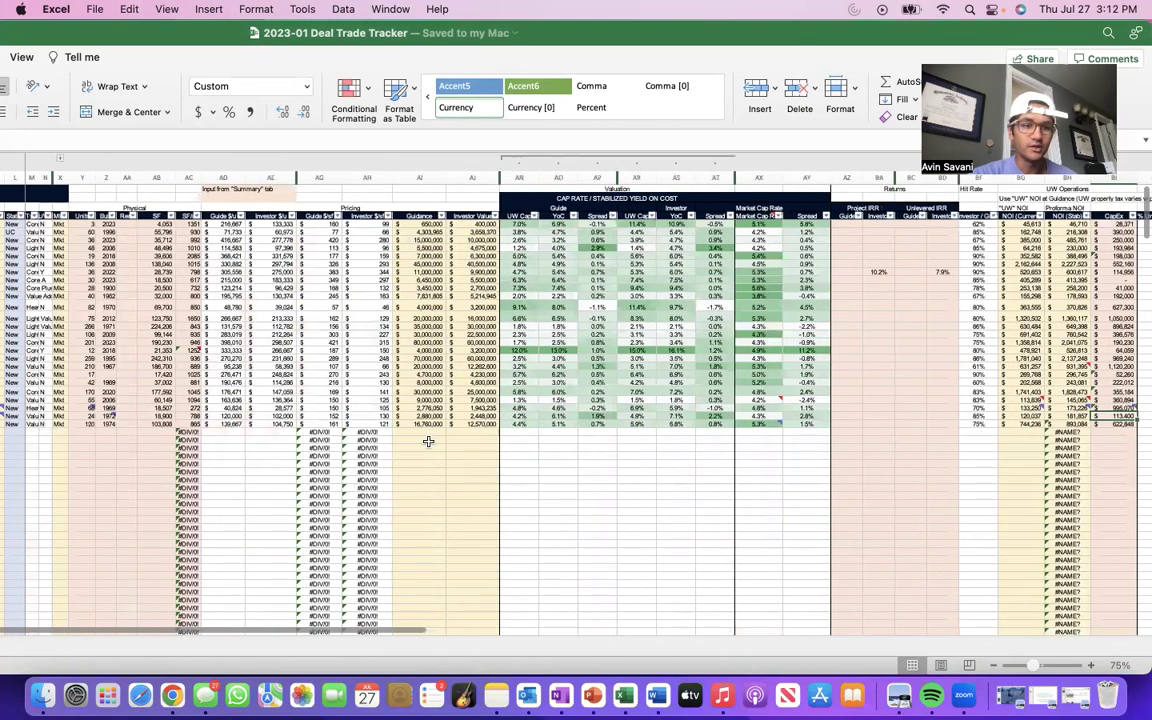
Review the deal categories in the Type column's filter list, and close it without filtering.
left_click(32, 230)
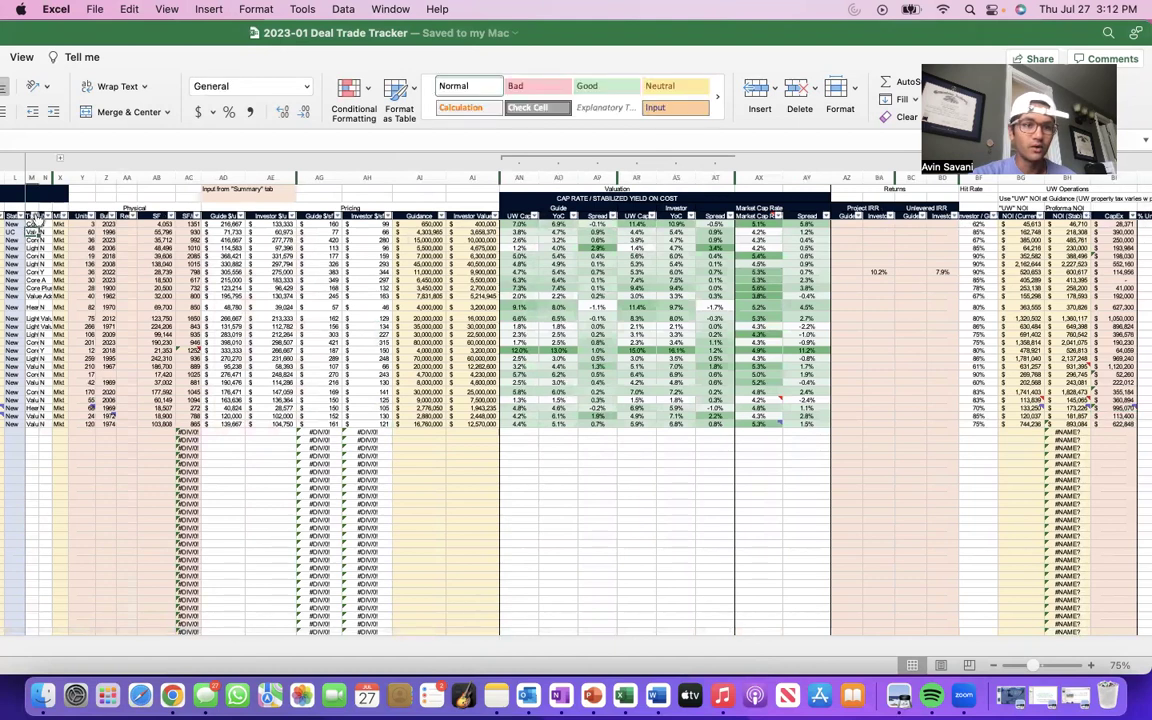
left_click(36, 216)
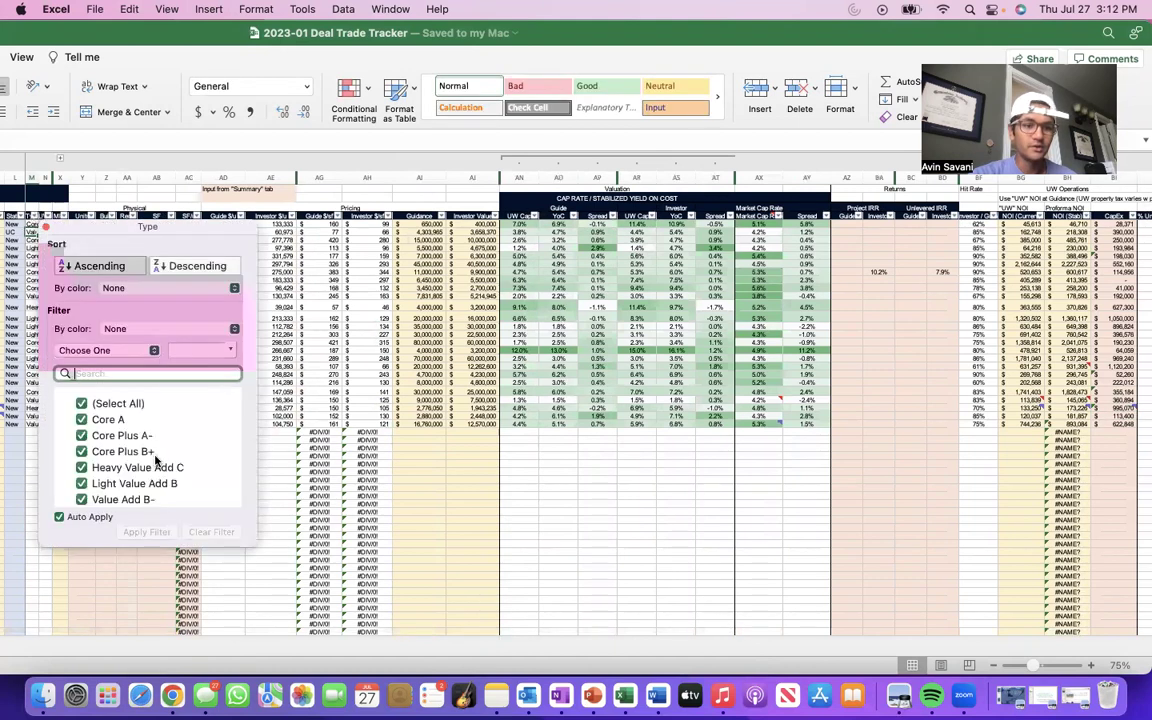
scroll(172, 468, "down", 3)
scroll(172, 468, "up", 3)
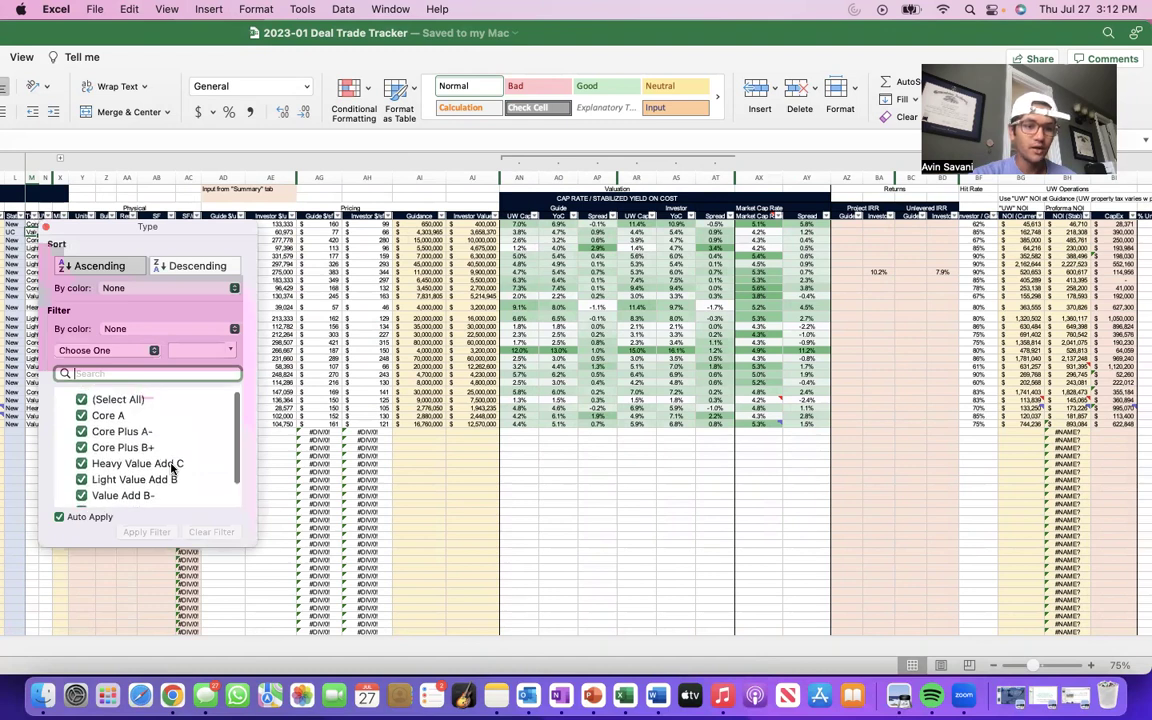
scroll(172, 468, "down", 3)
scroll(170, 468, "up", 3)
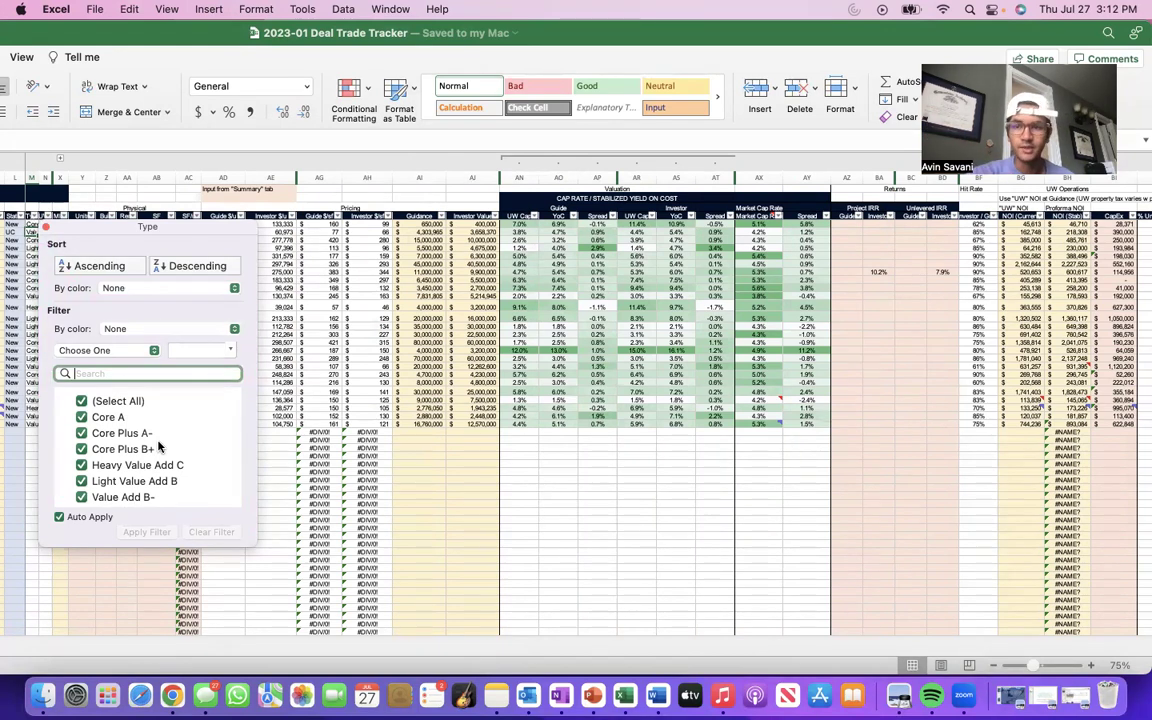
scroll(158, 448, "down", 3)
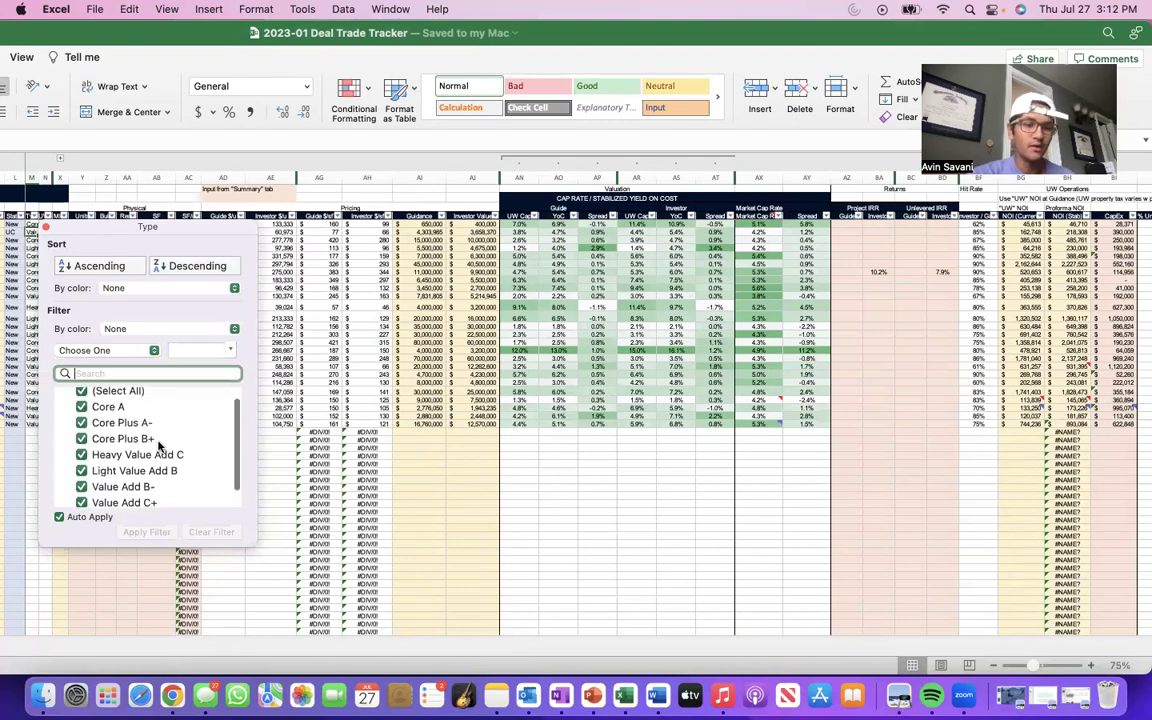
scroll(158, 448, "up", 2)
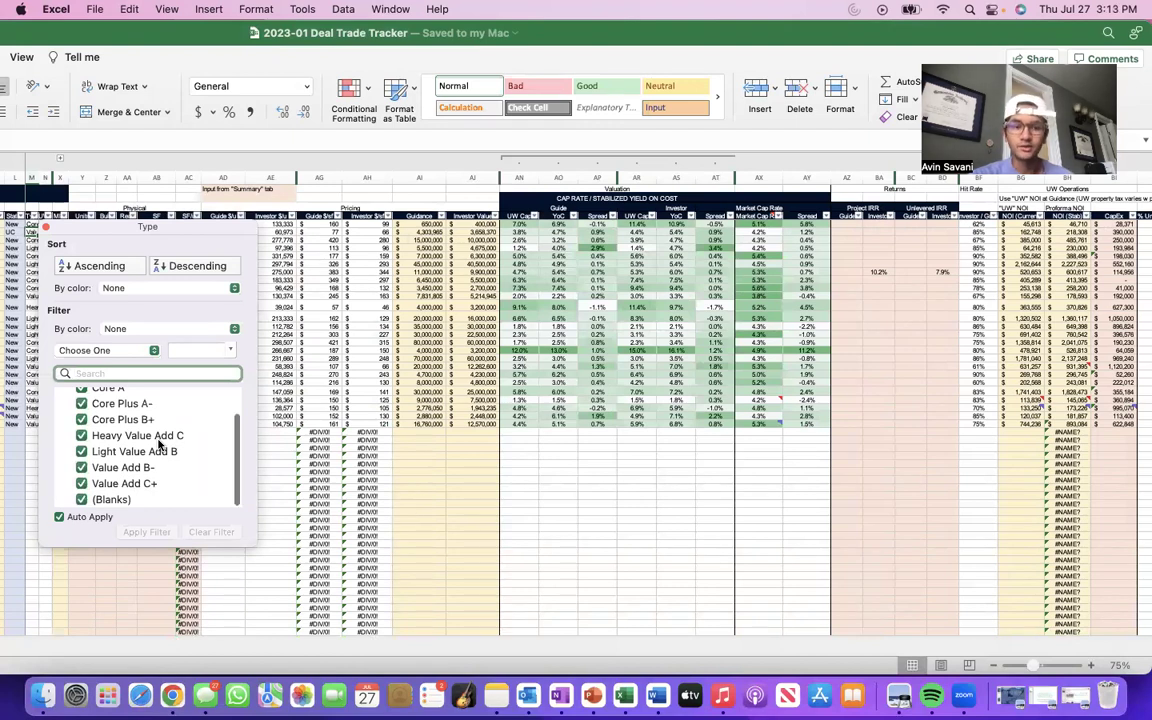
scroll(152, 452, "up", 3)
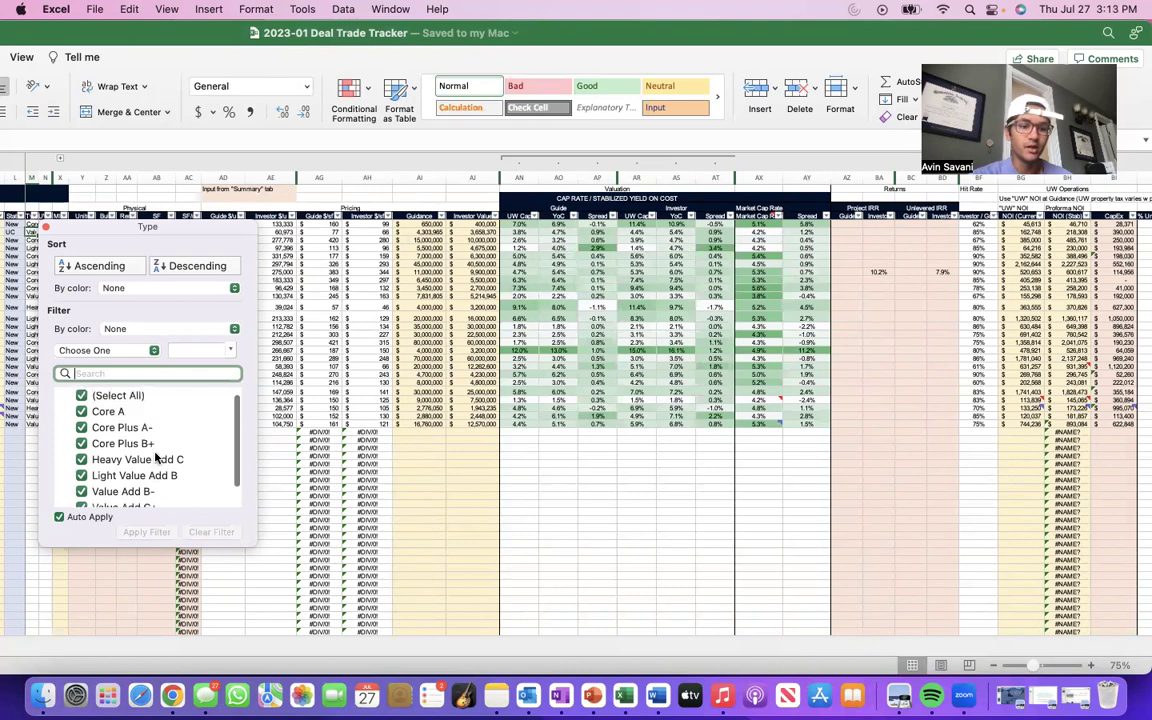
left_click(45, 227)
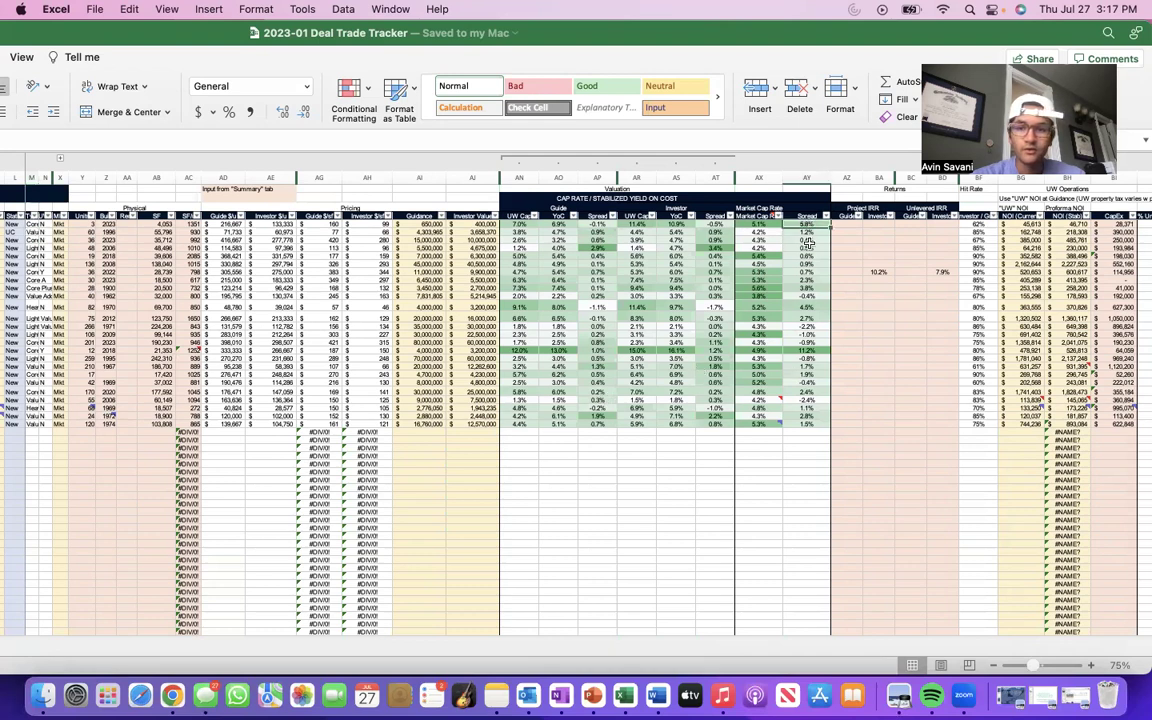
Examine the deals' market cap rate spreads and compare their guidance prices and investor values with the hit rates.
left_click_drag(809, 225, 809, 247)
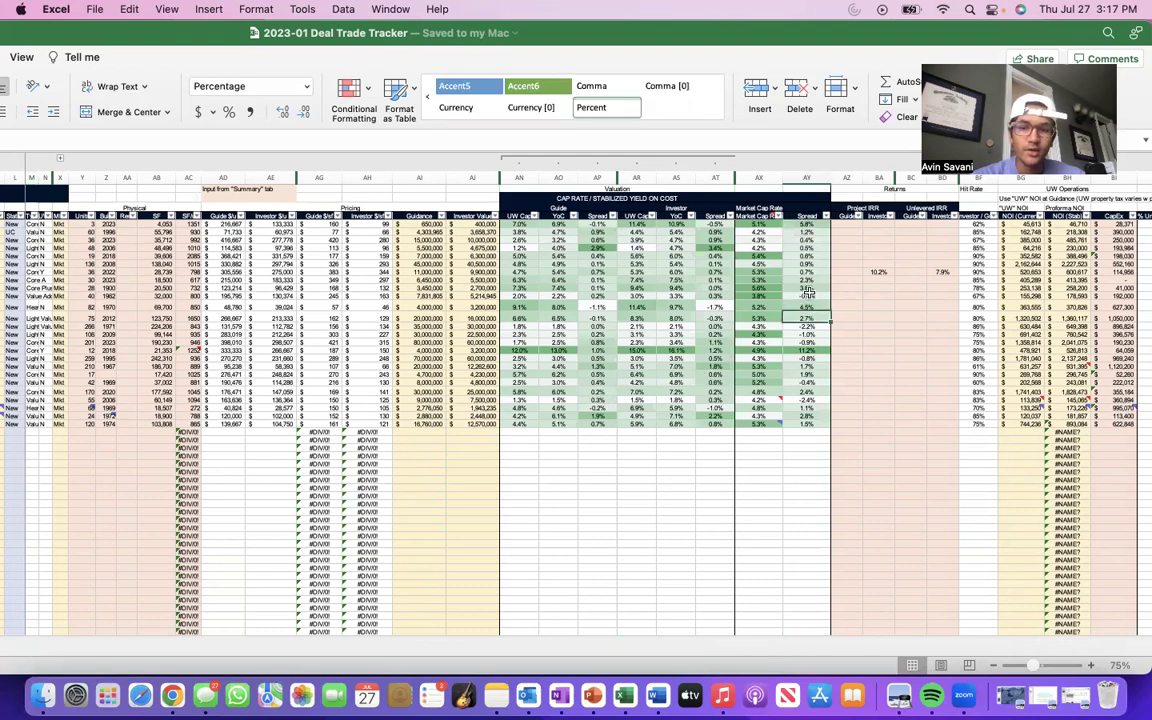
left_click(806, 318)
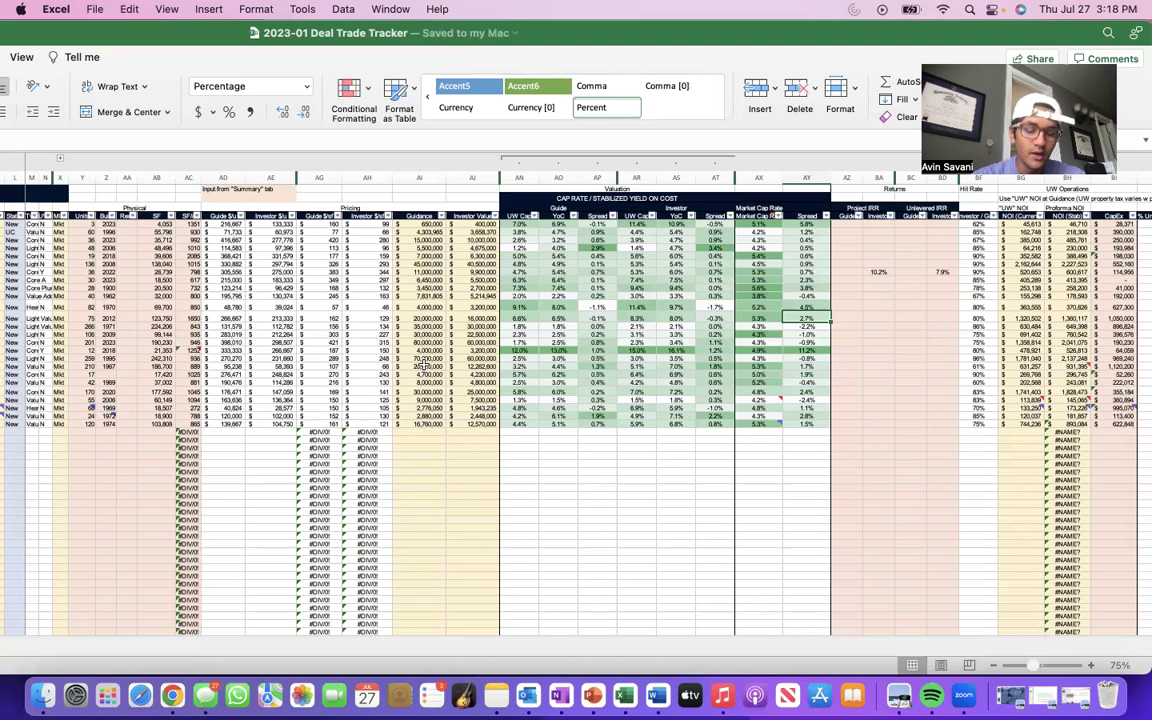
left_click(477, 424)
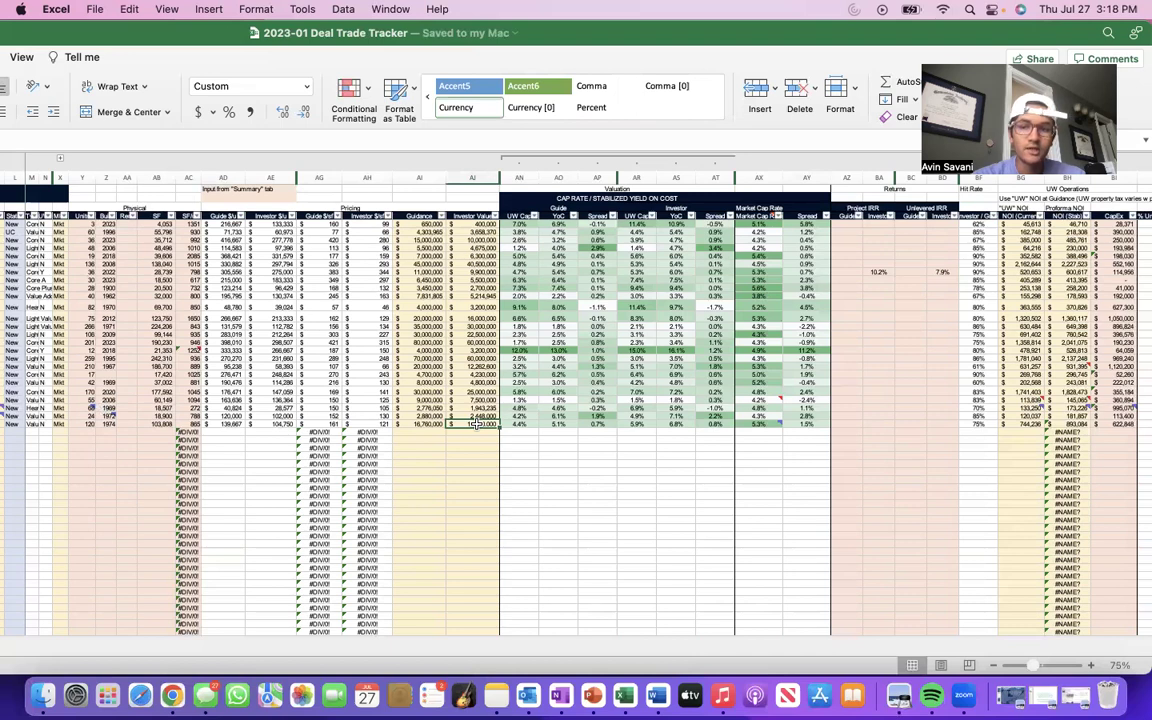
left_click_drag(975, 223, 983, 426)
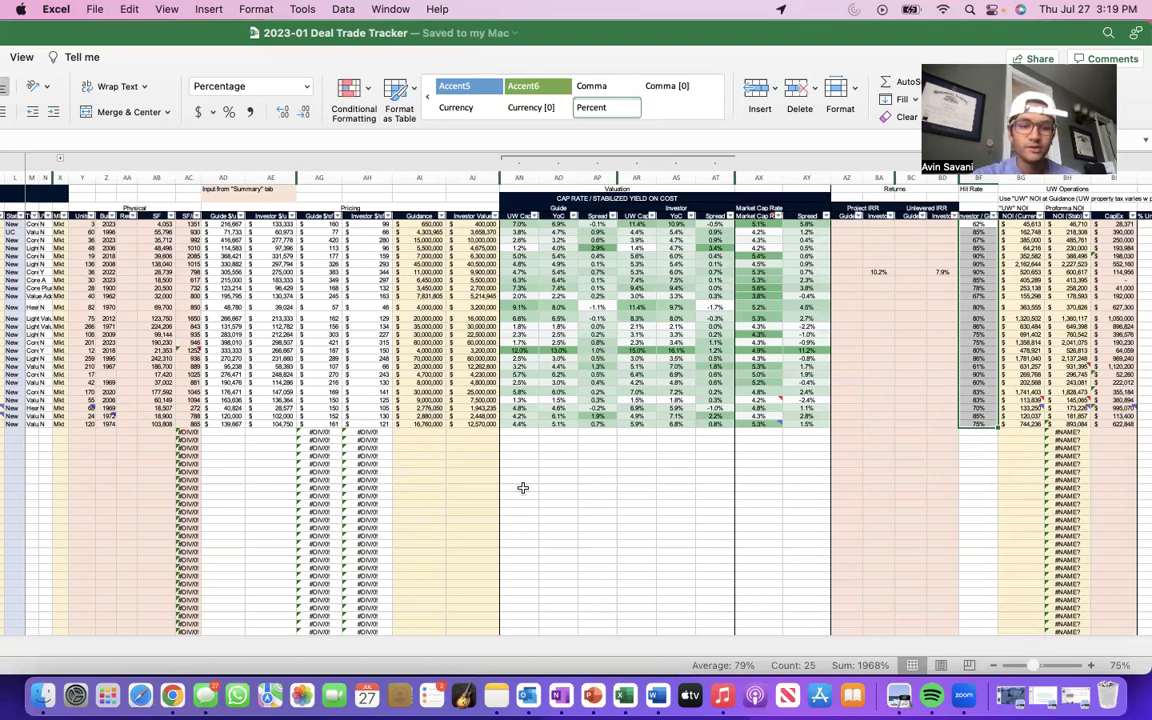
left_click(420, 424)
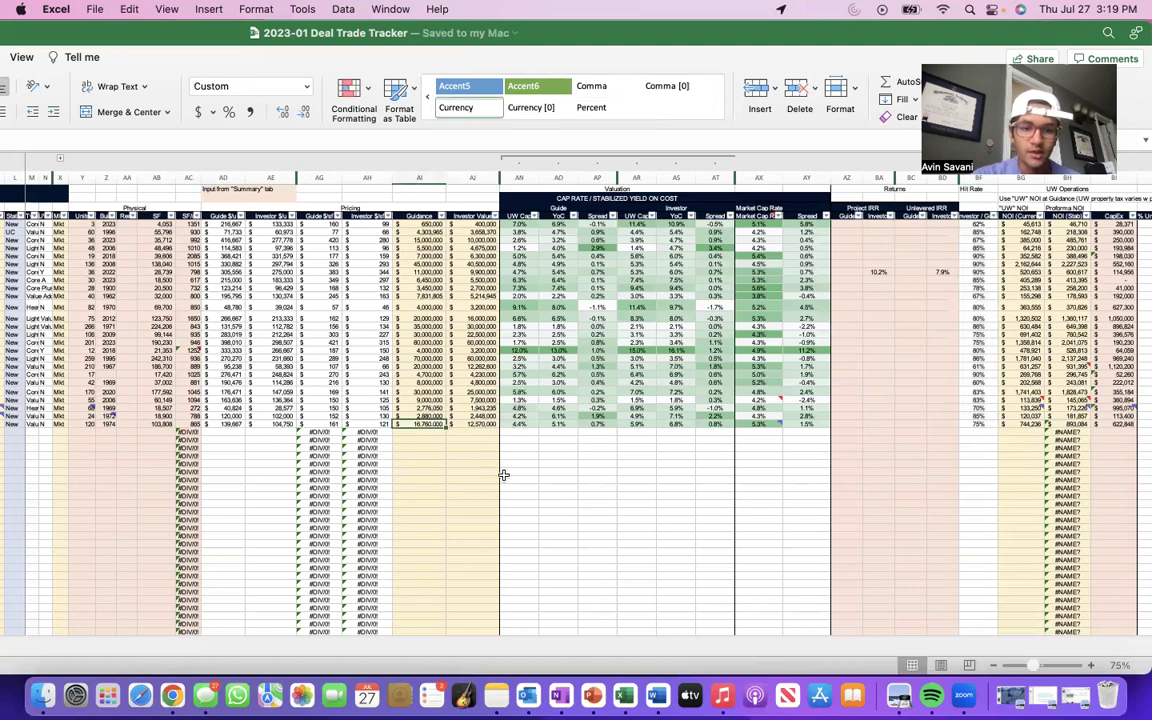
left_click(471, 424)
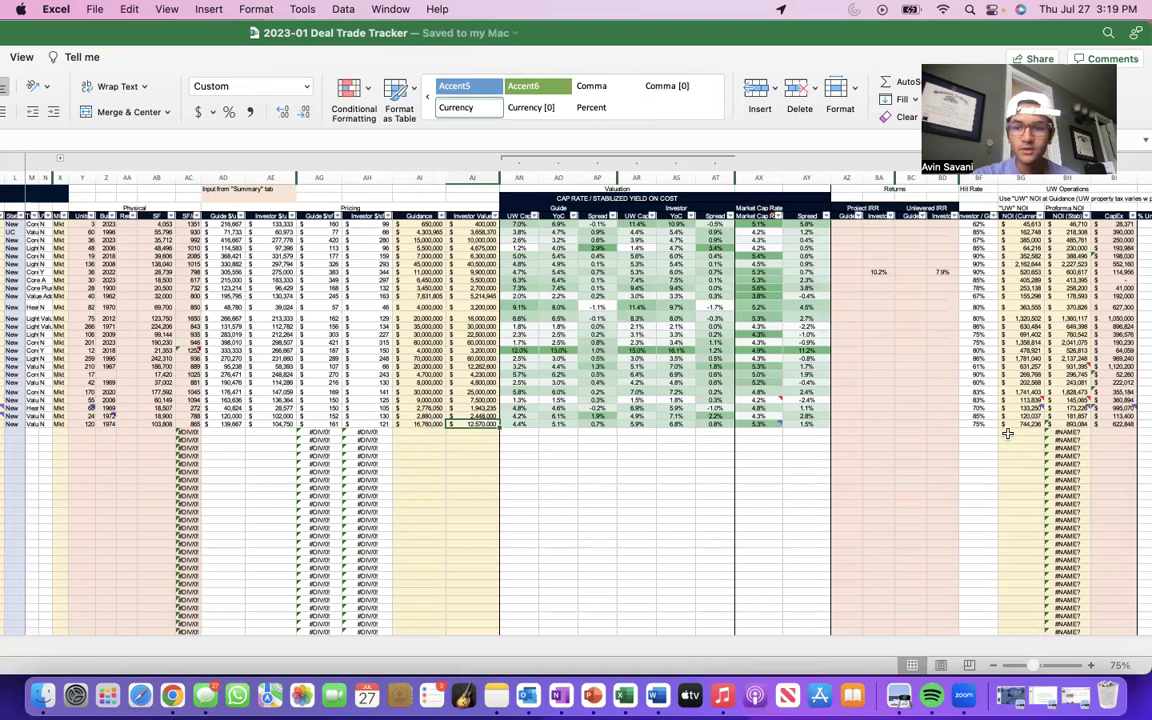
left_click(979, 424)
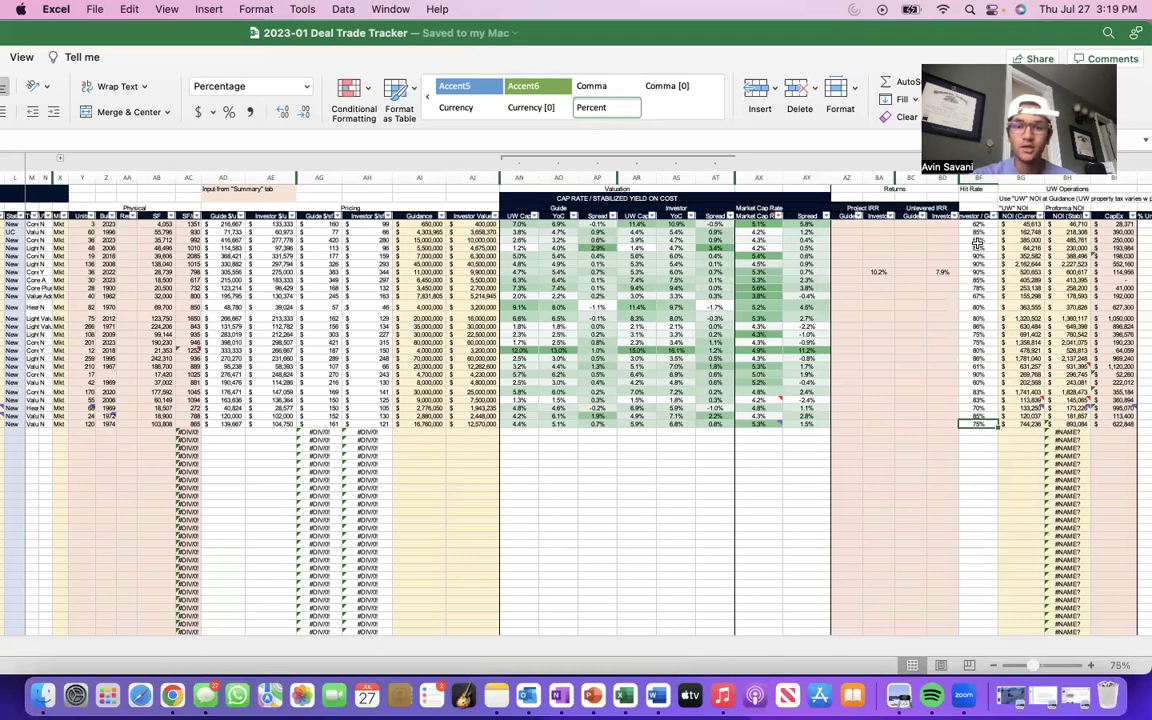
left_click(421, 224)
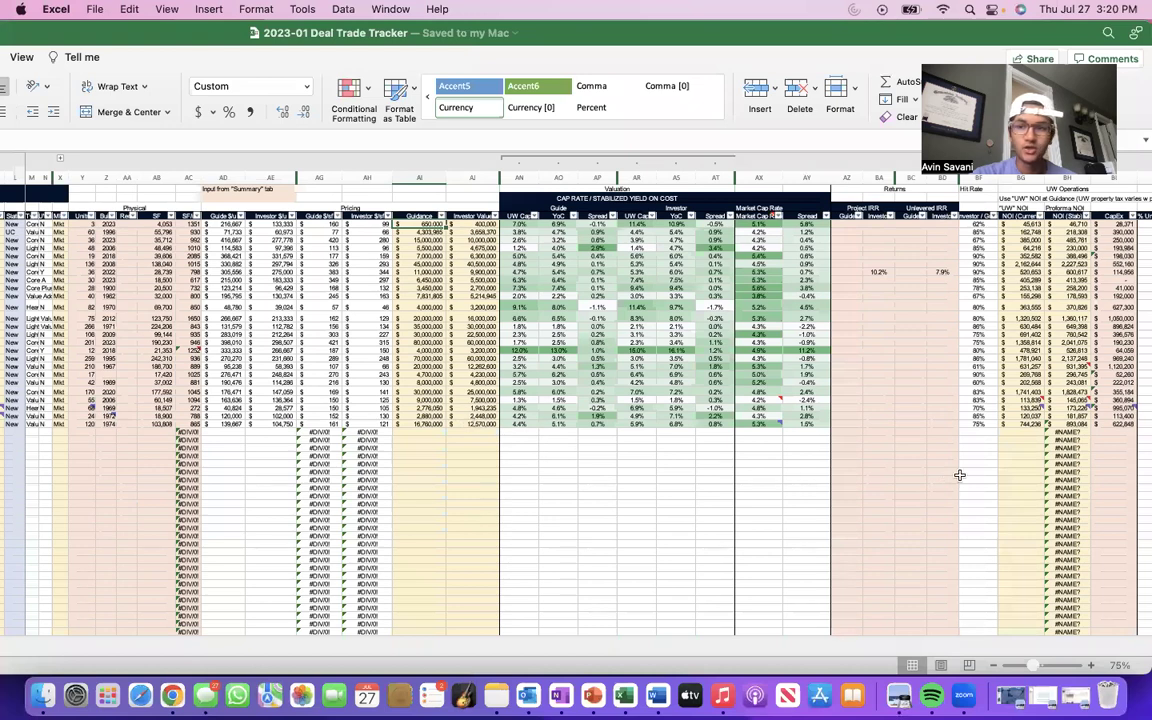
Read the comment on current NOI cell BG32, then dismiss it.
left_click(1022, 408)
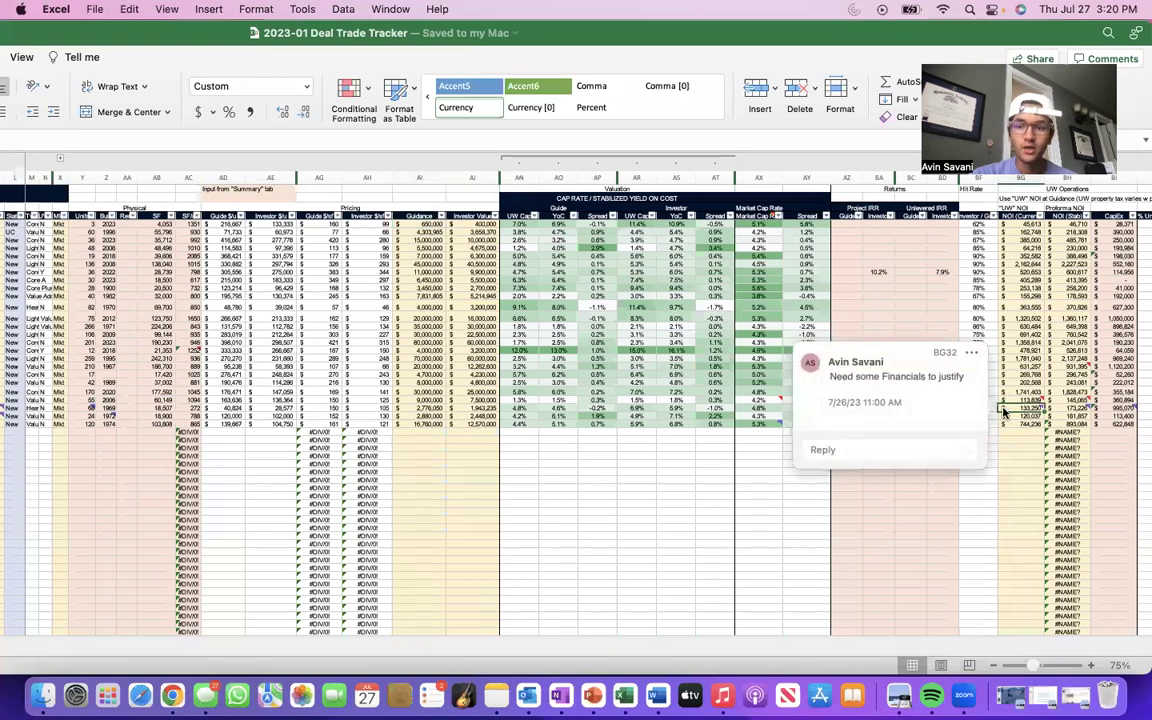
left_click(996, 513)
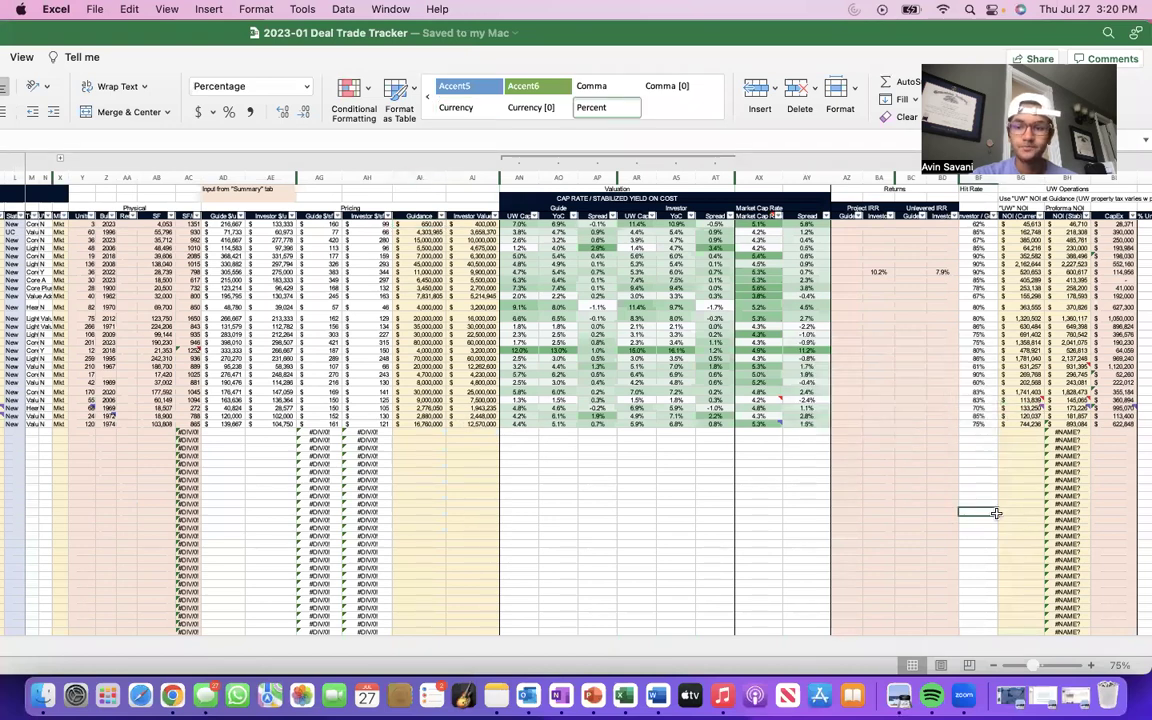
left_click(1068, 470)
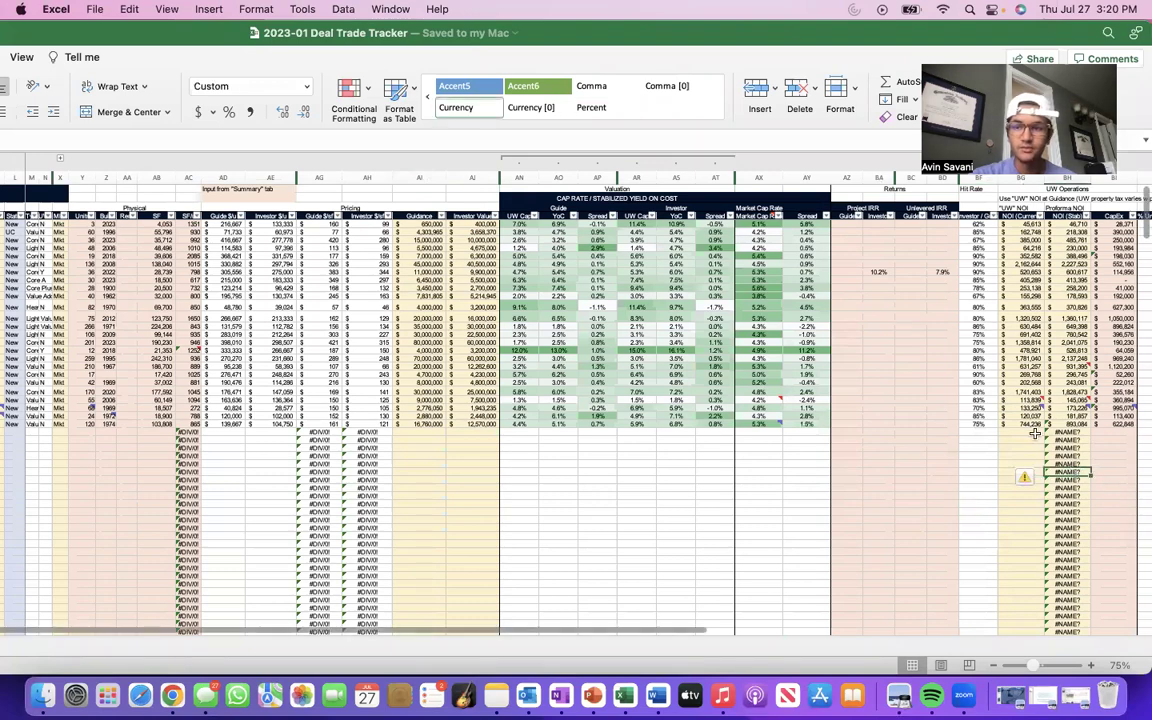
Look across the UW Operations columns, from current NOI and CapEx through to Projected OPEX.
scroll(1035, 433, "down", 1)
scroll(1035, 433, "right", 5)
scroll(1035, 433, "up", 1)
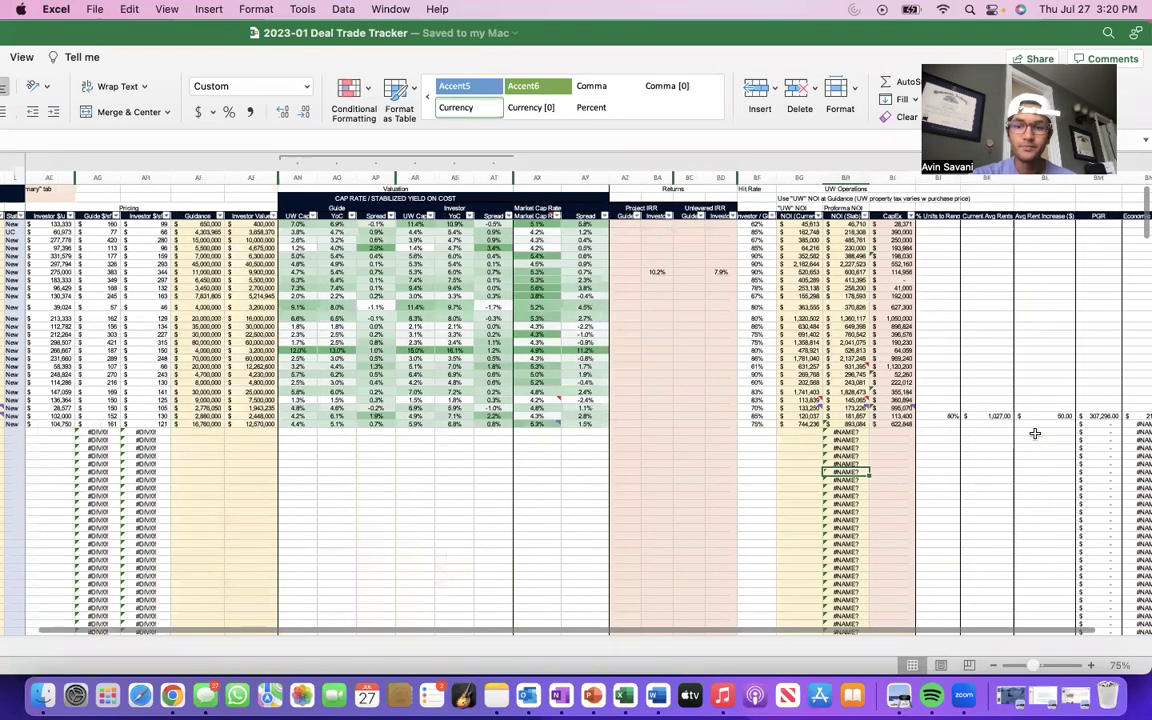
scroll(1035, 433, "left", 1)
scroll(1035, 433, "left", 1)
scroll(1035, 433, "left", 1)
scroll(1035, 433, "down", 1)
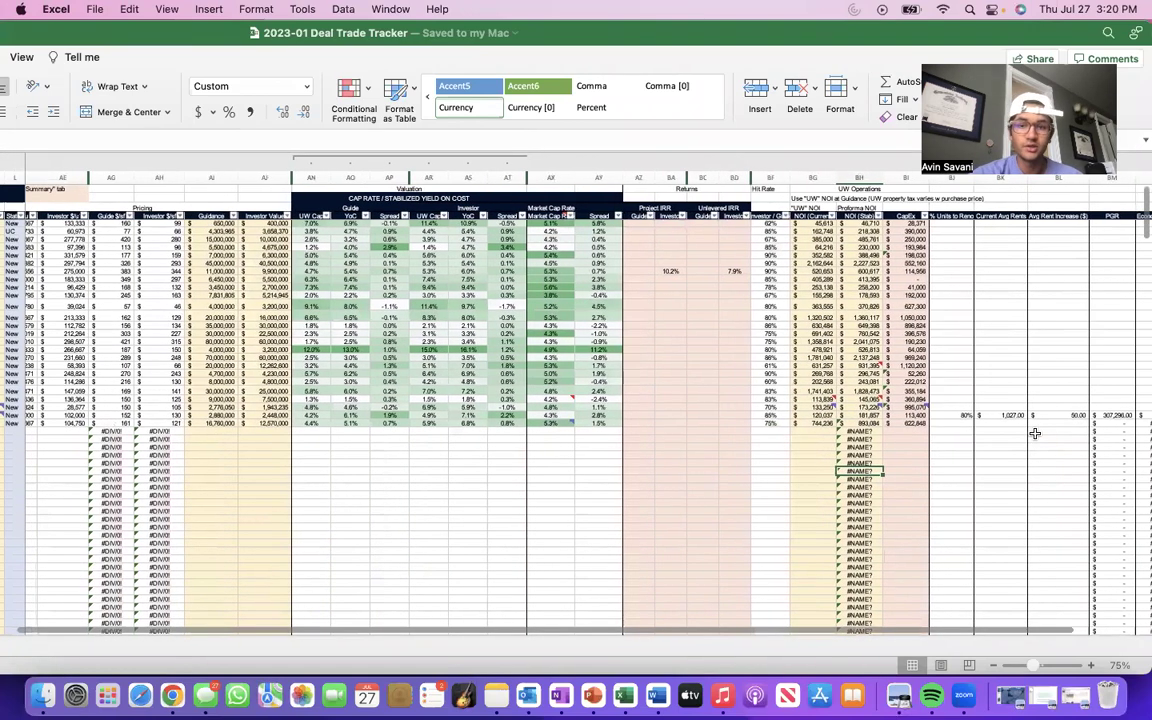
scroll(1035, 433, "left", 5)
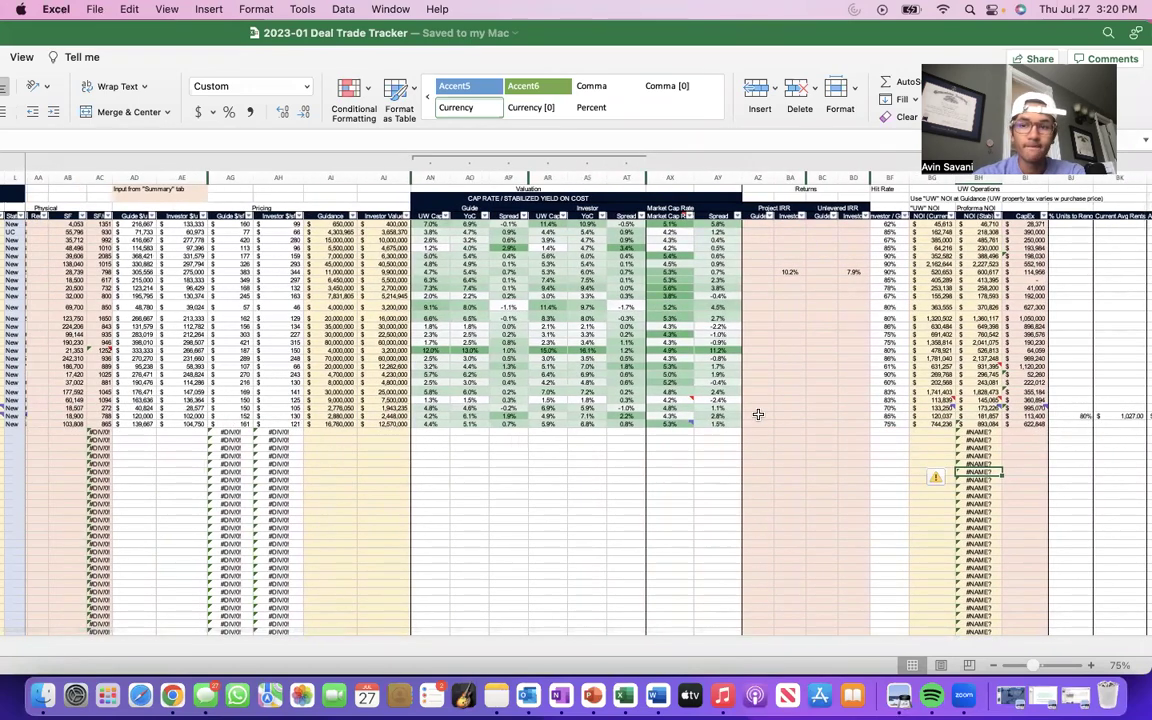
scroll(1090, 479, "right", 6)
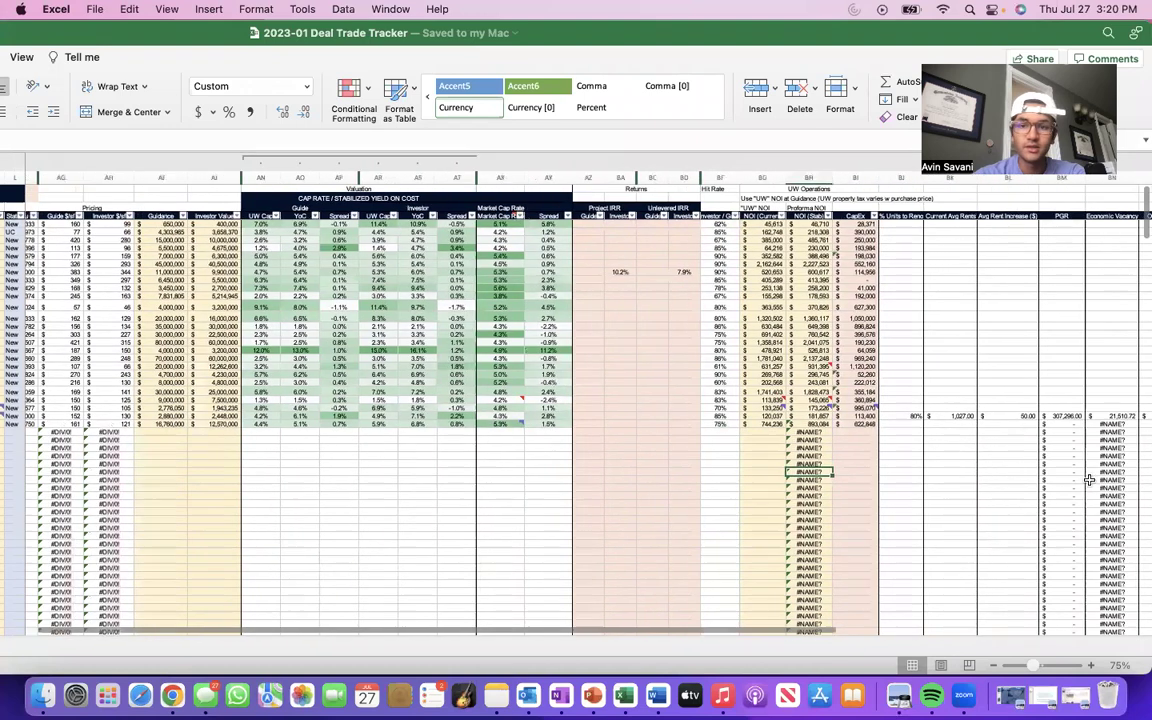
scroll(1090, 479, "right", 7)
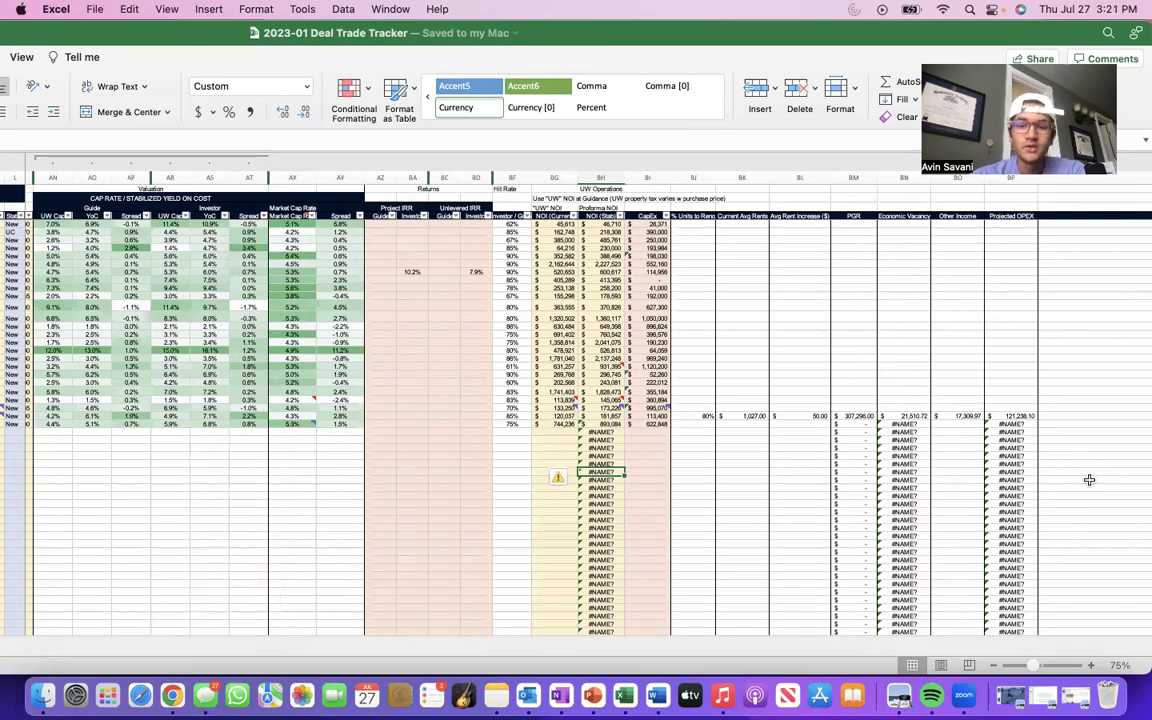
Check row 33's share of units to renovate, current average rents and average rent increase under UW Operations.
scroll(820, 432, "right", 3)
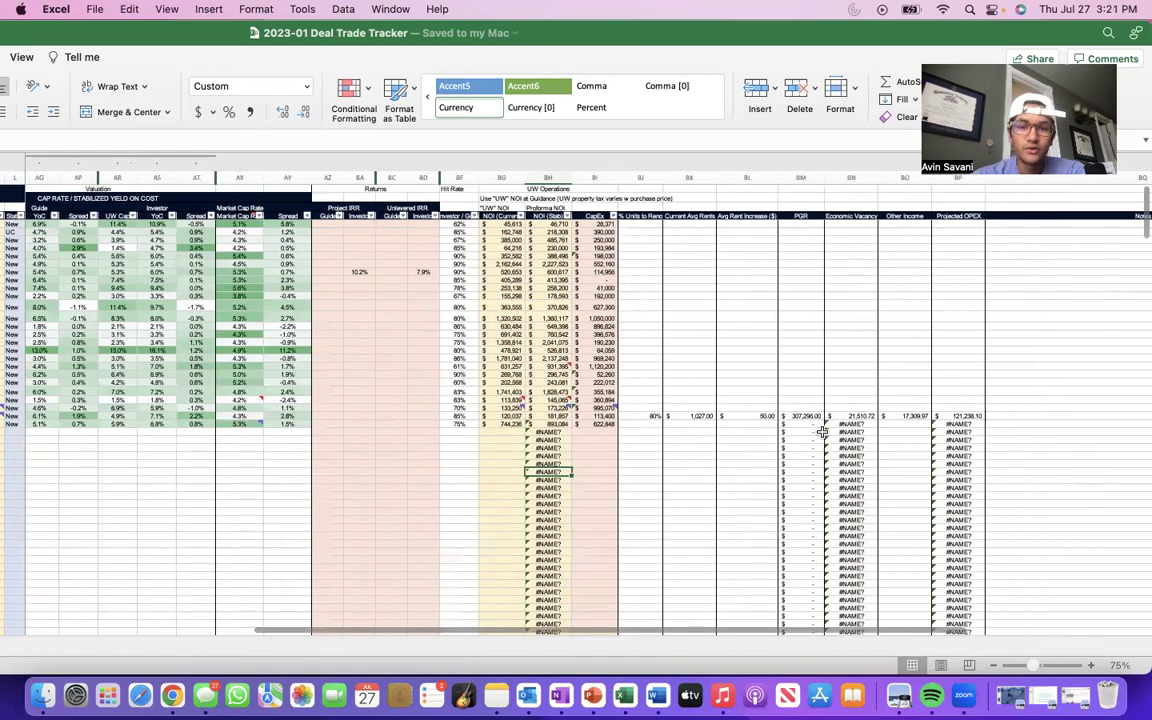
left_click(640, 415)
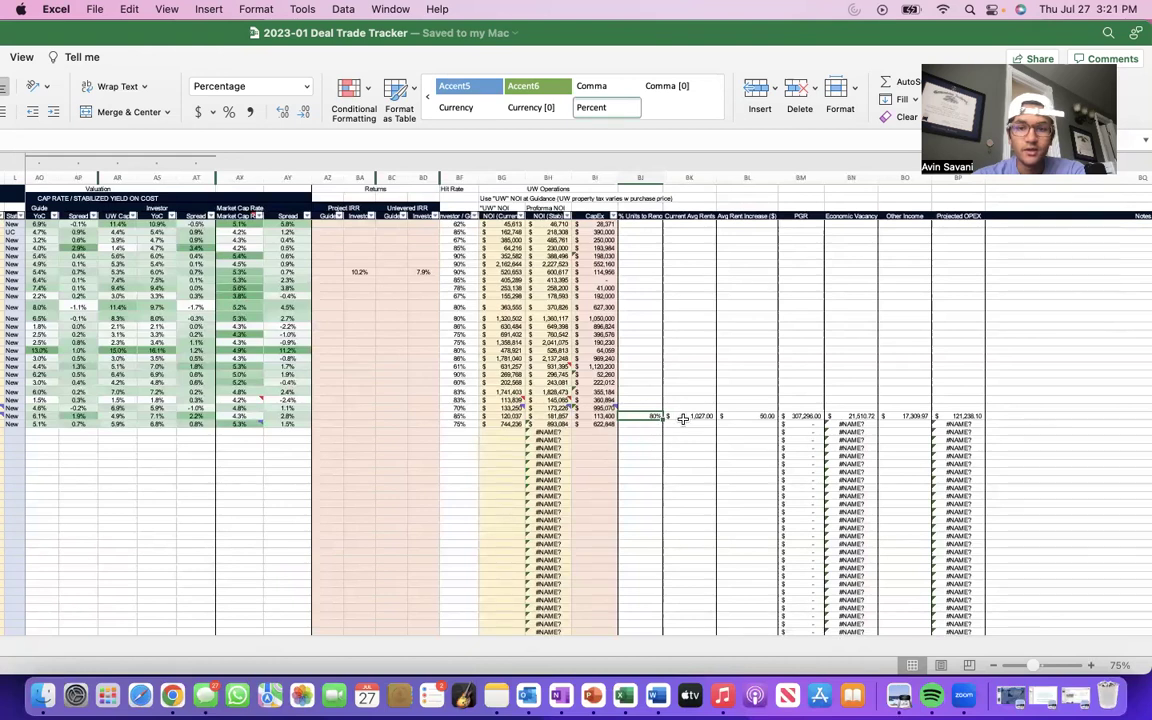
left_click(686, 415)
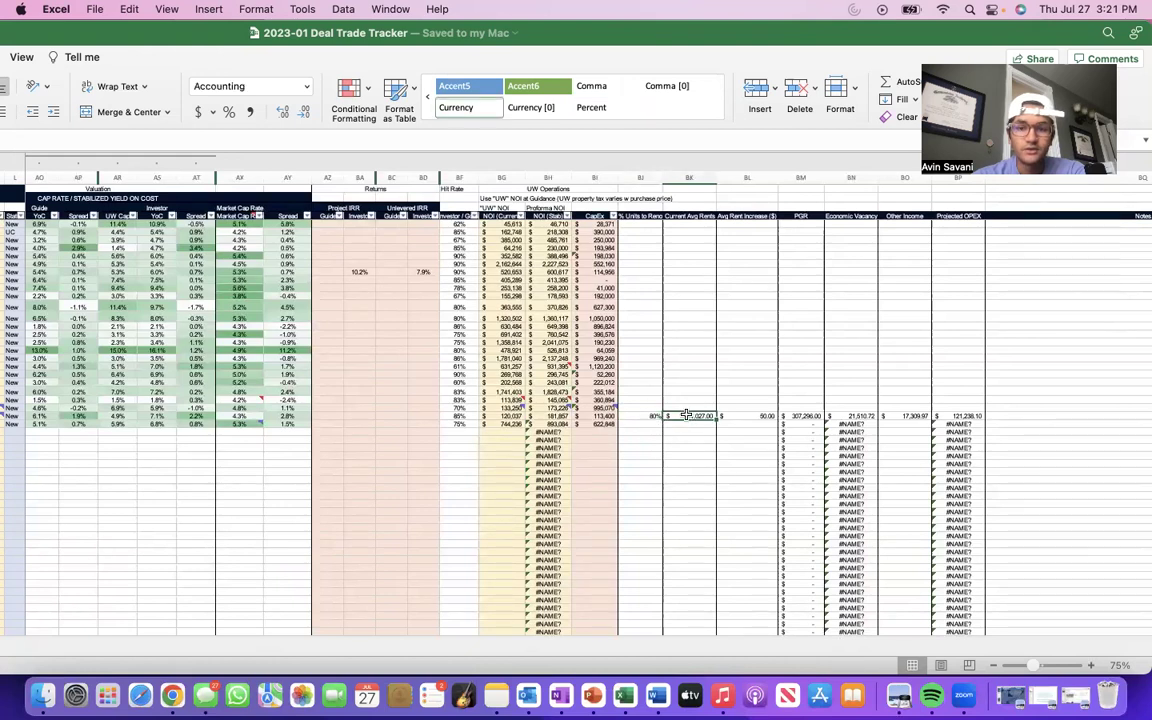
left_click(766, 415)
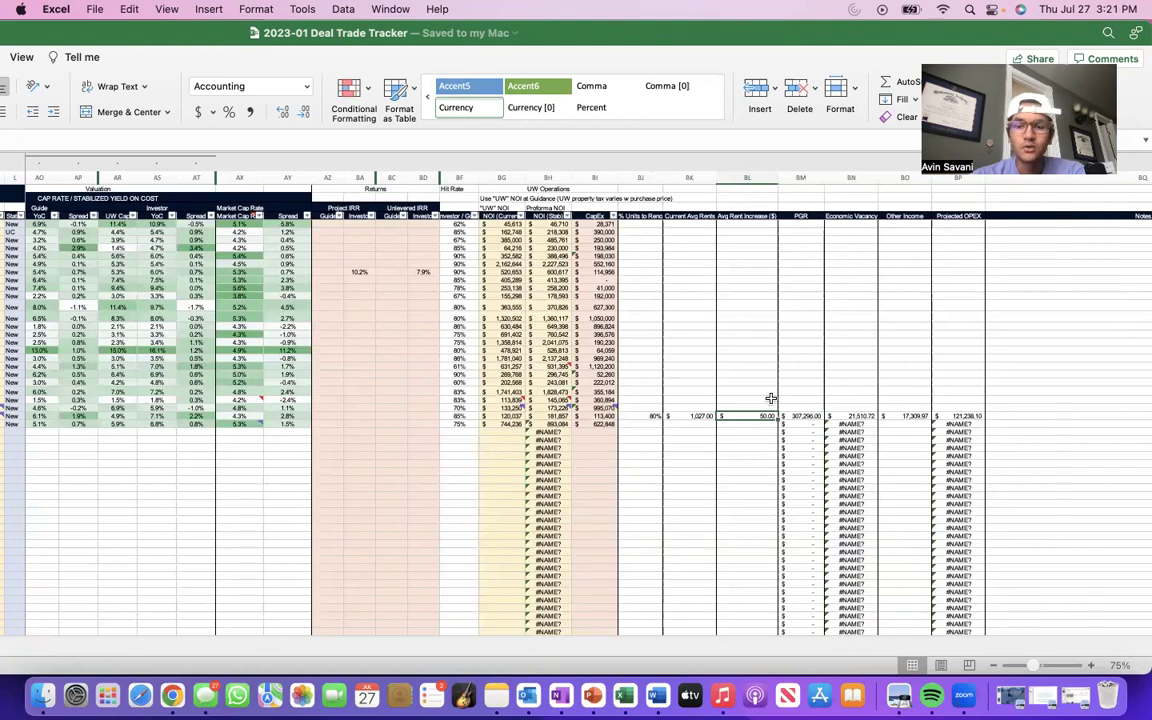
left_click(743, 431)
left_click(743, 417)
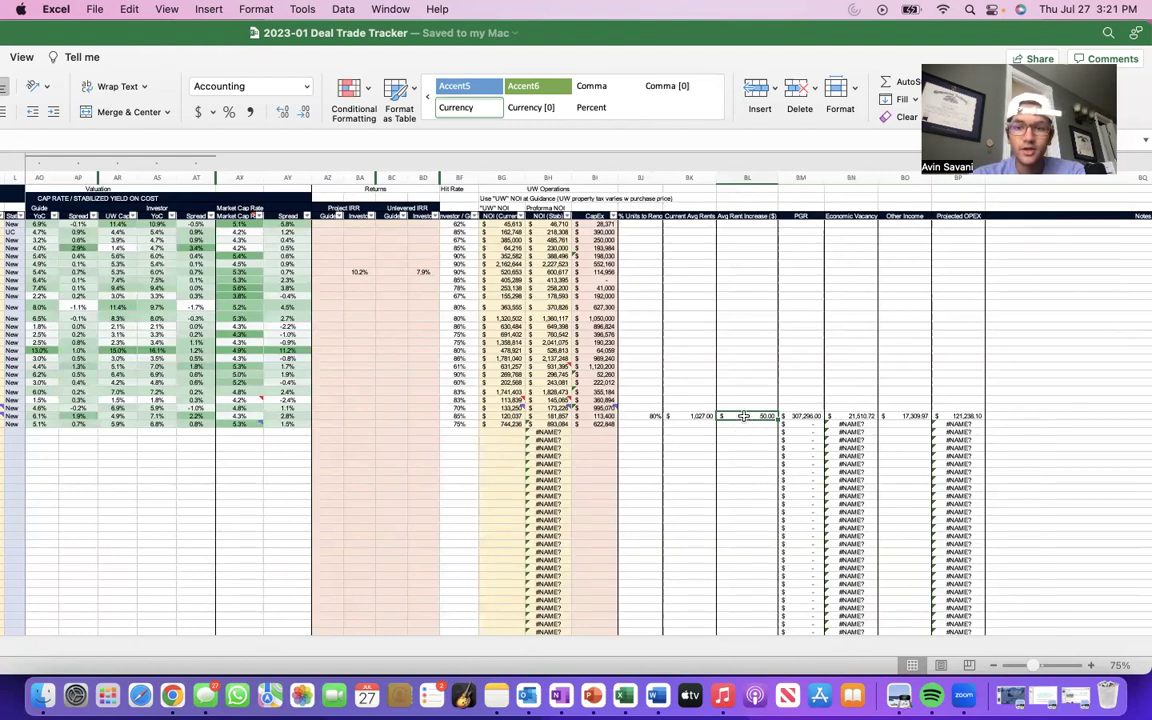
Inspect the PGR formula in cell BM33 and leave it as is.
key("Right")
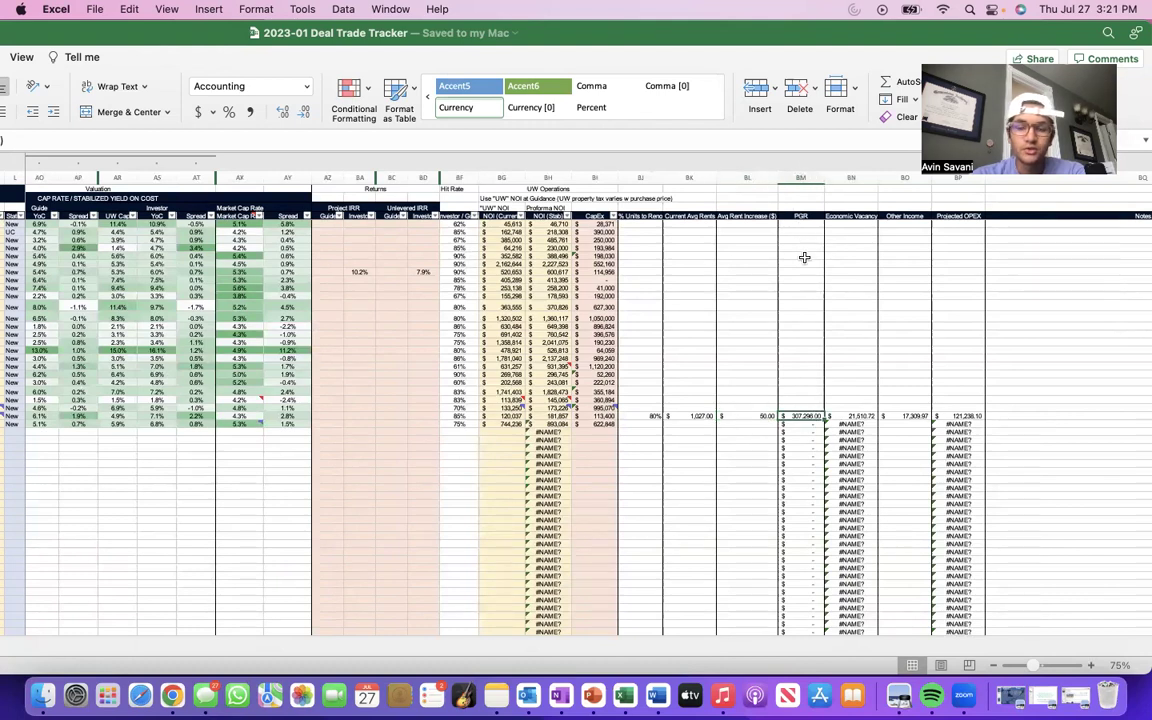
double_click(803, 415)
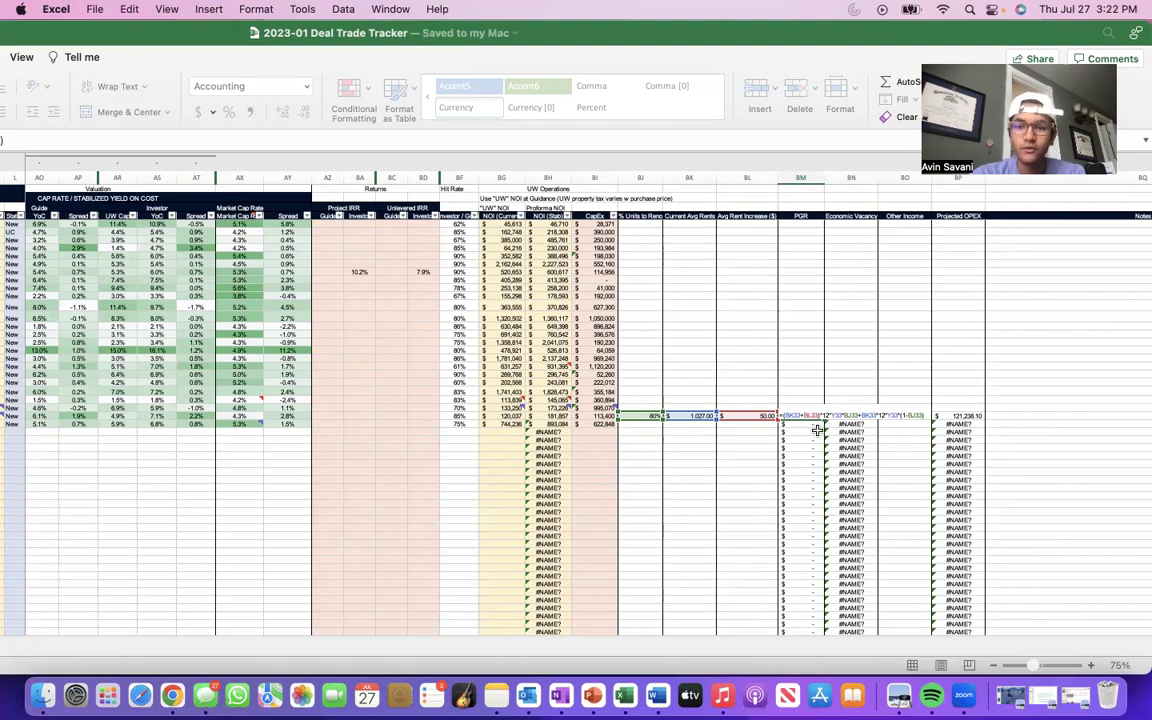
key("Return")
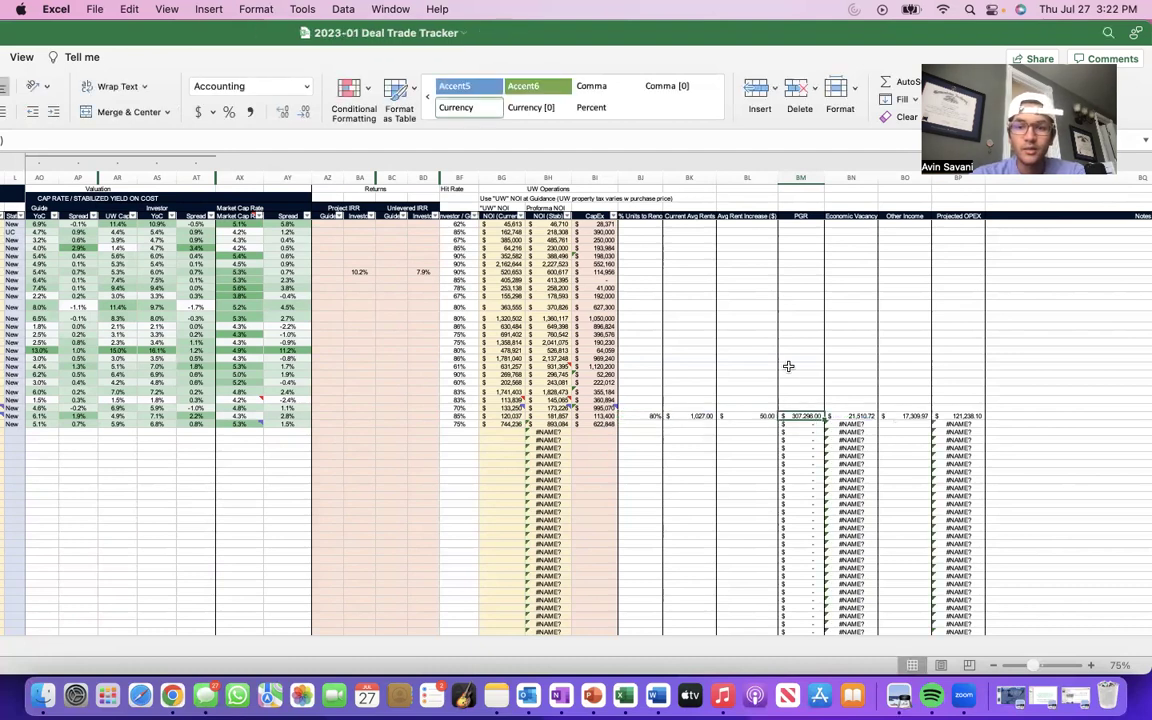
Check row 33's Economic Vacancy and Other Income amounts.
scroll(806, 415, "right", 2)
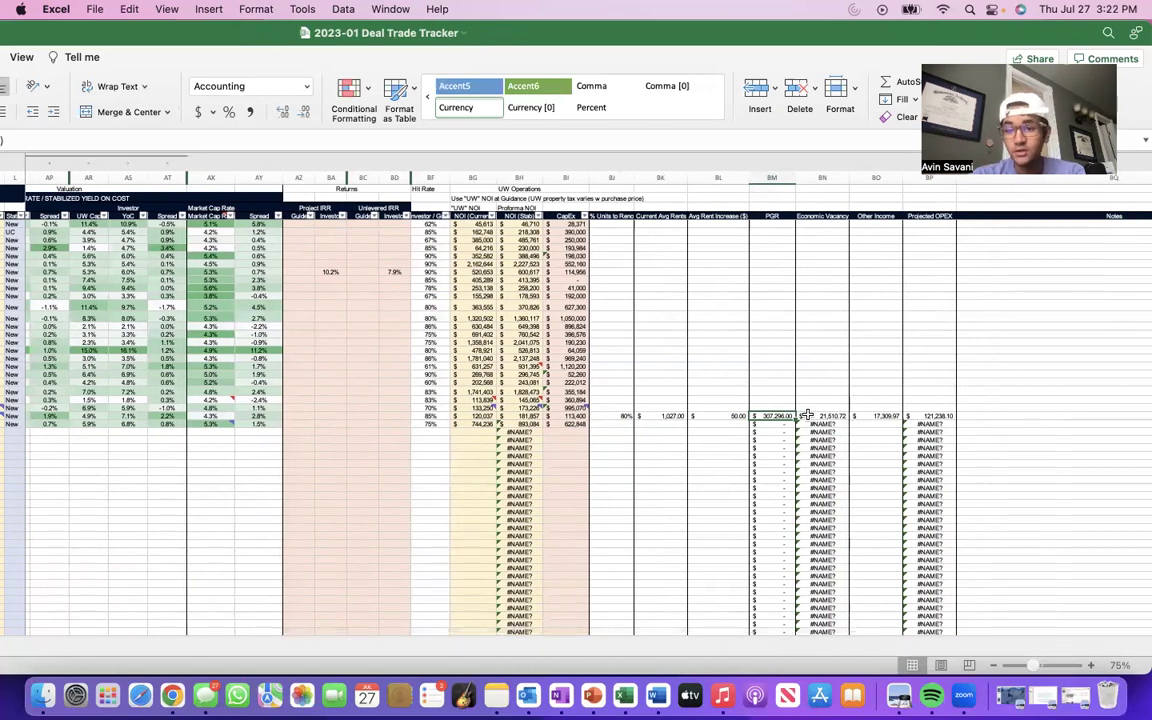
left_click(806, 415)
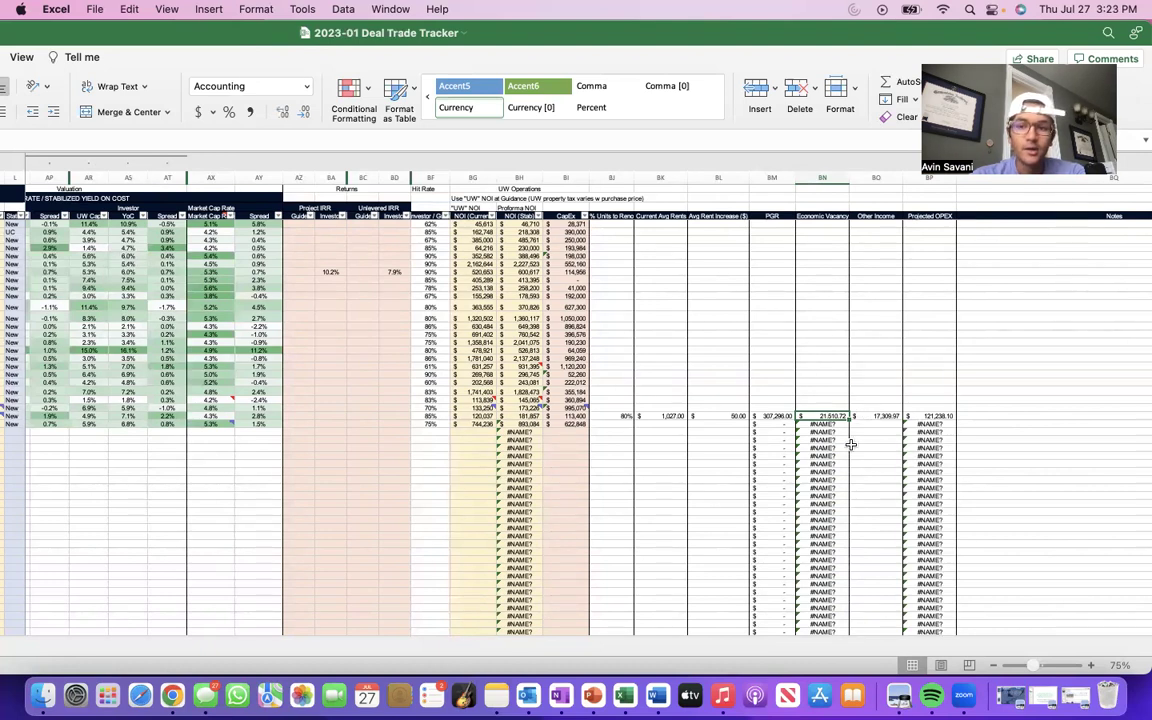
left_click(871, 415)
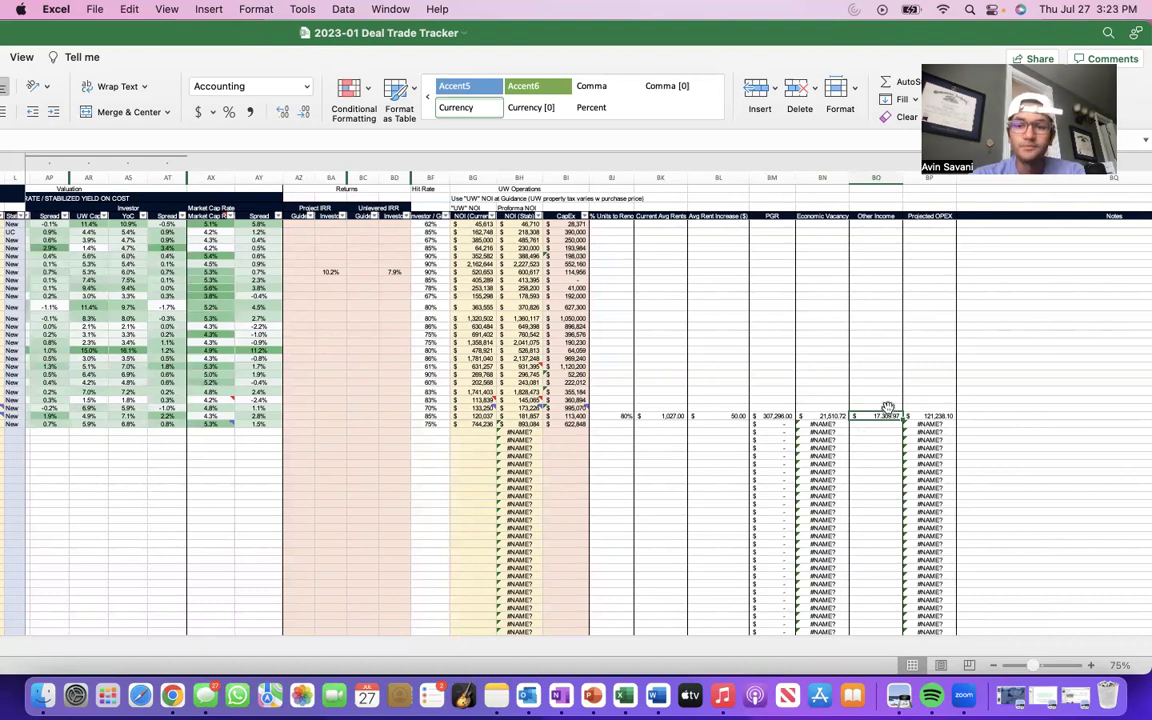
Inspect the Projected OPEX entry in cell BP33 and leave it as is.
scroll(888, 408, "right", 2)
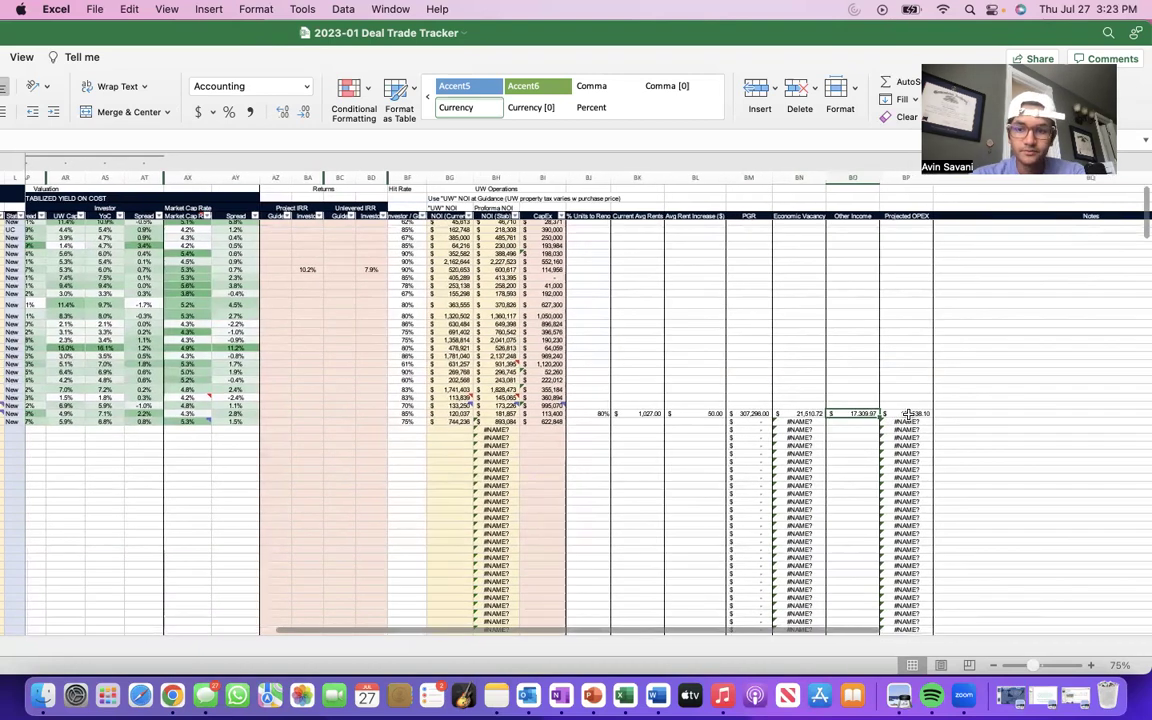
left_click(907, 413)
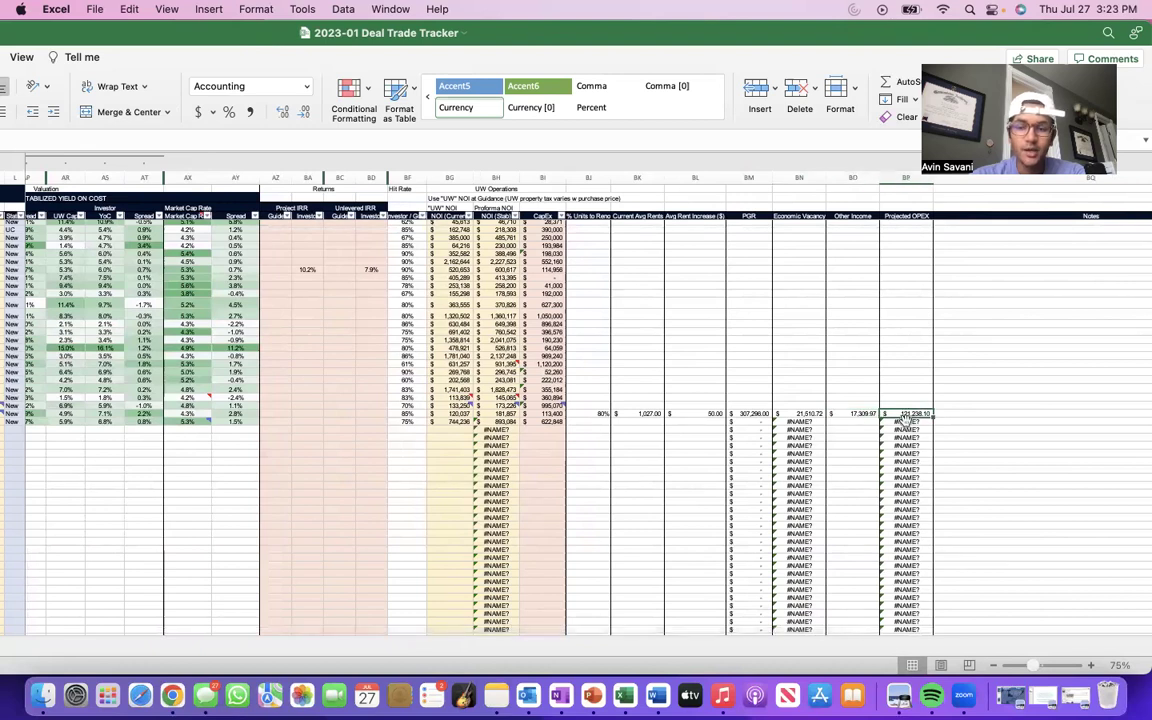
double_click(911, 413)
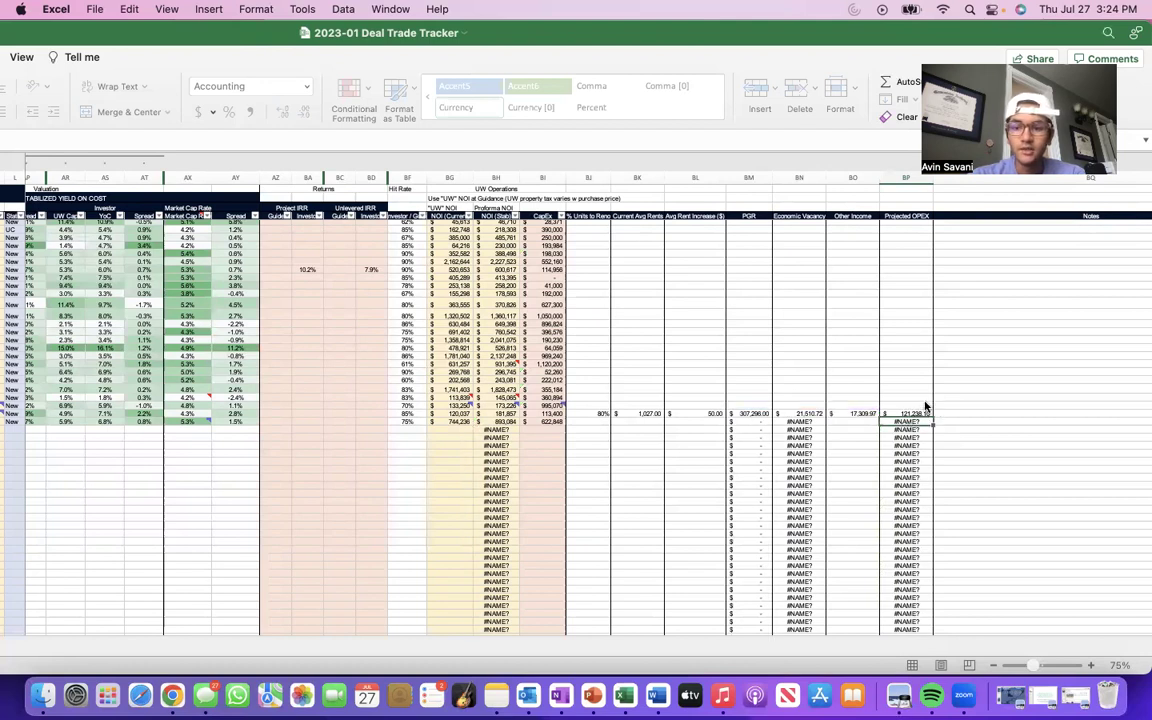
key("Return")
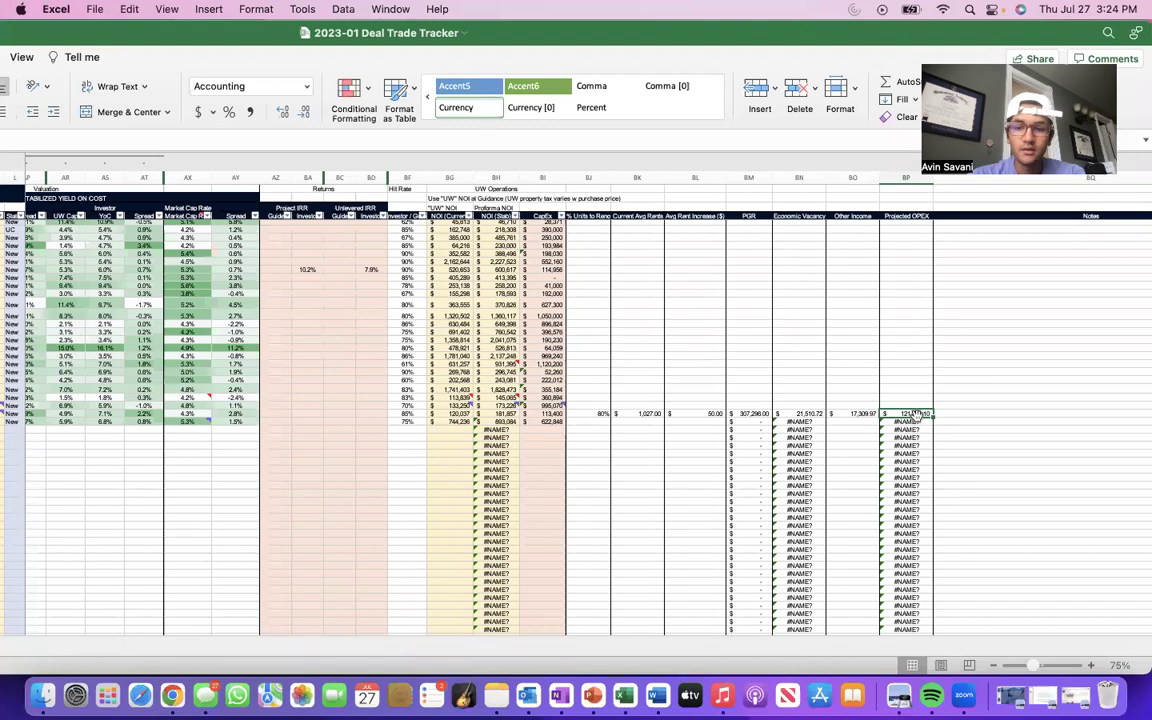
Review row 33's PGR through Projected OPEX values, and inspect the stabilized NOI formula in BH33 that combines them.
left_click_drag(748, 413, 885, 413)
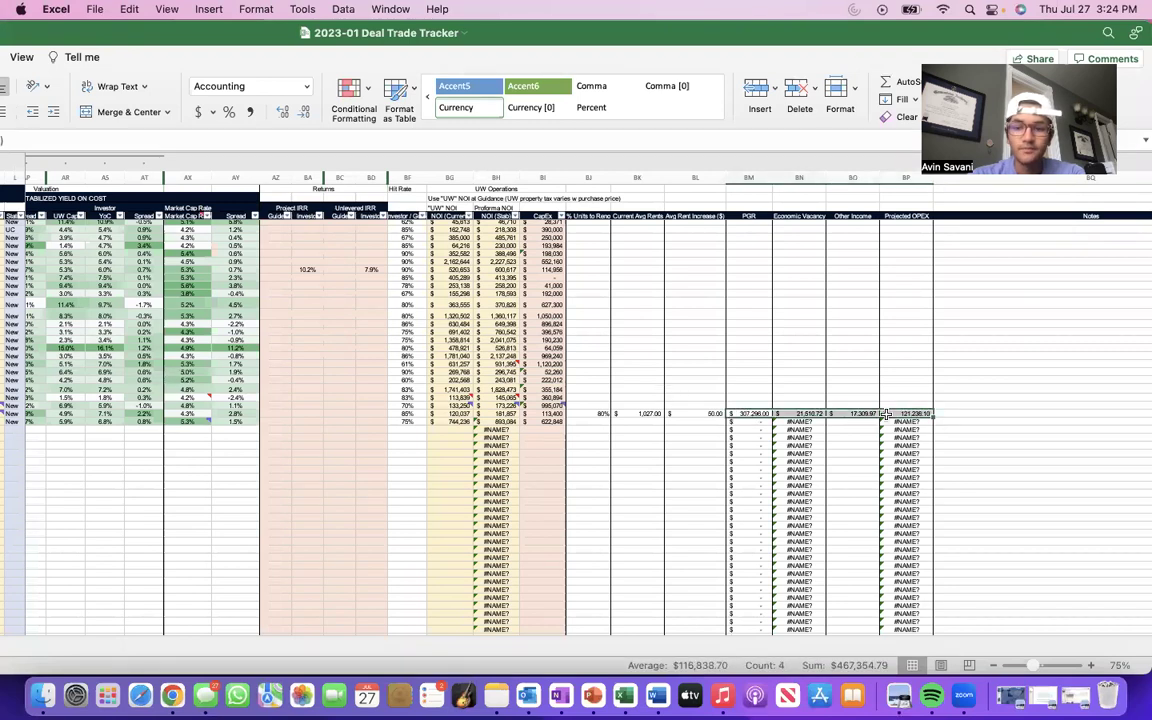
left_click(688, 469)
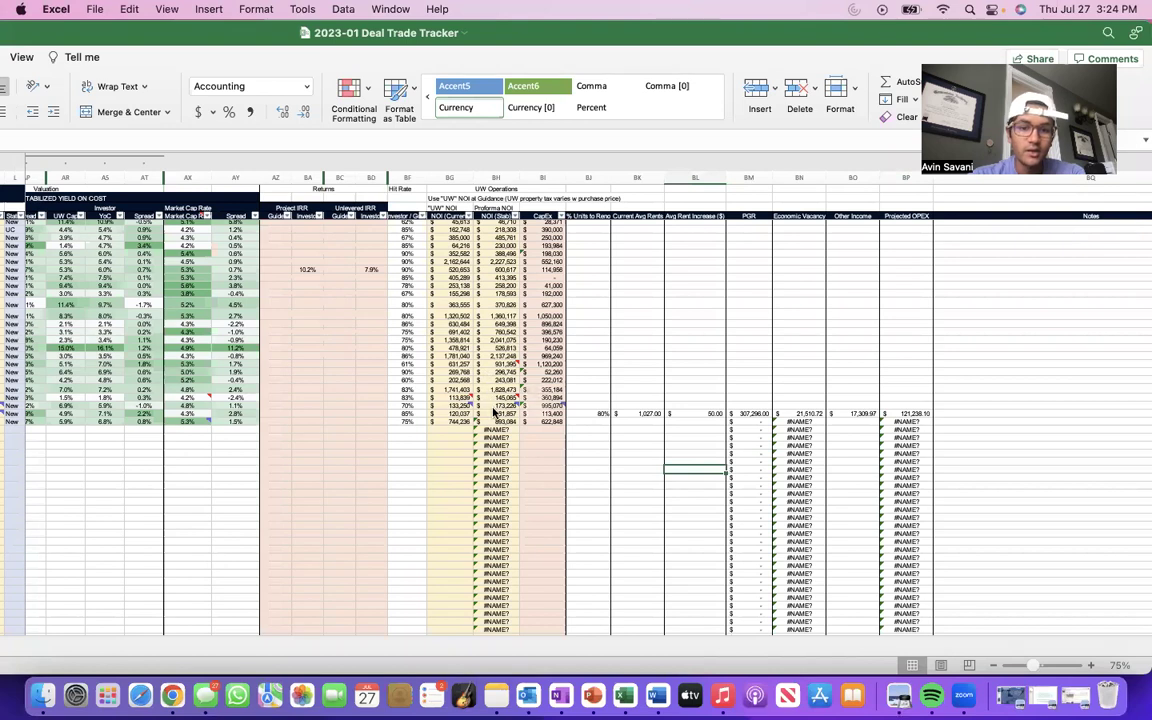
left_click(495, 405)
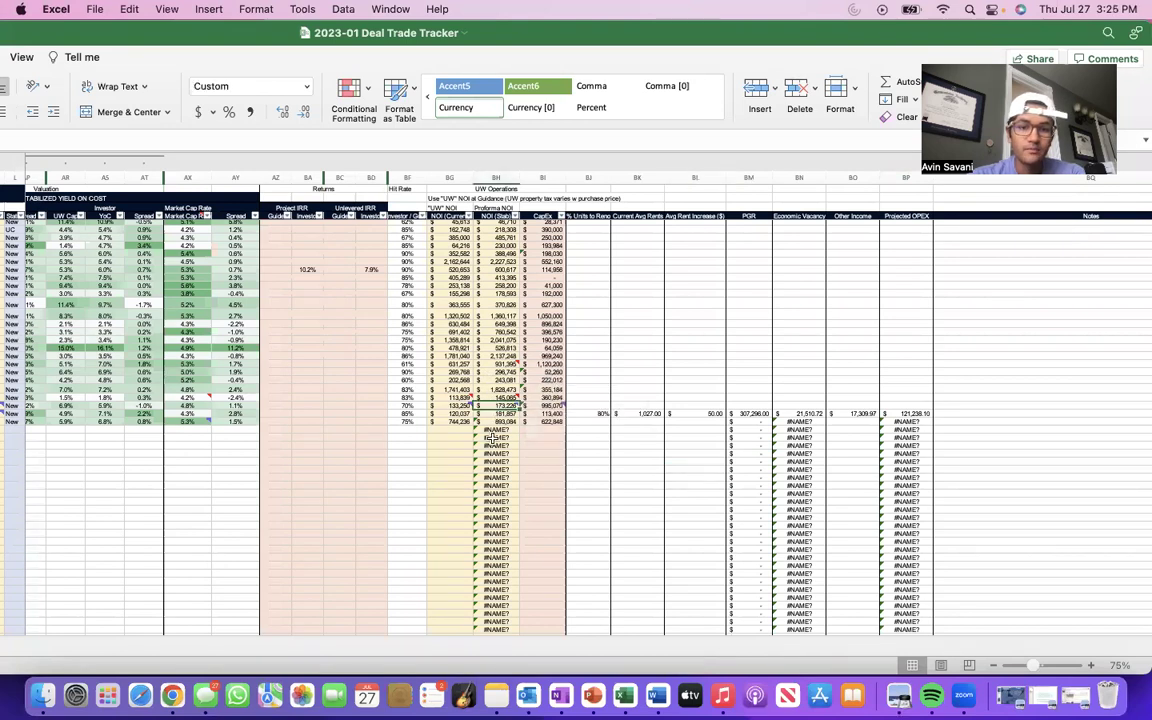
mouse_move(498, 421)
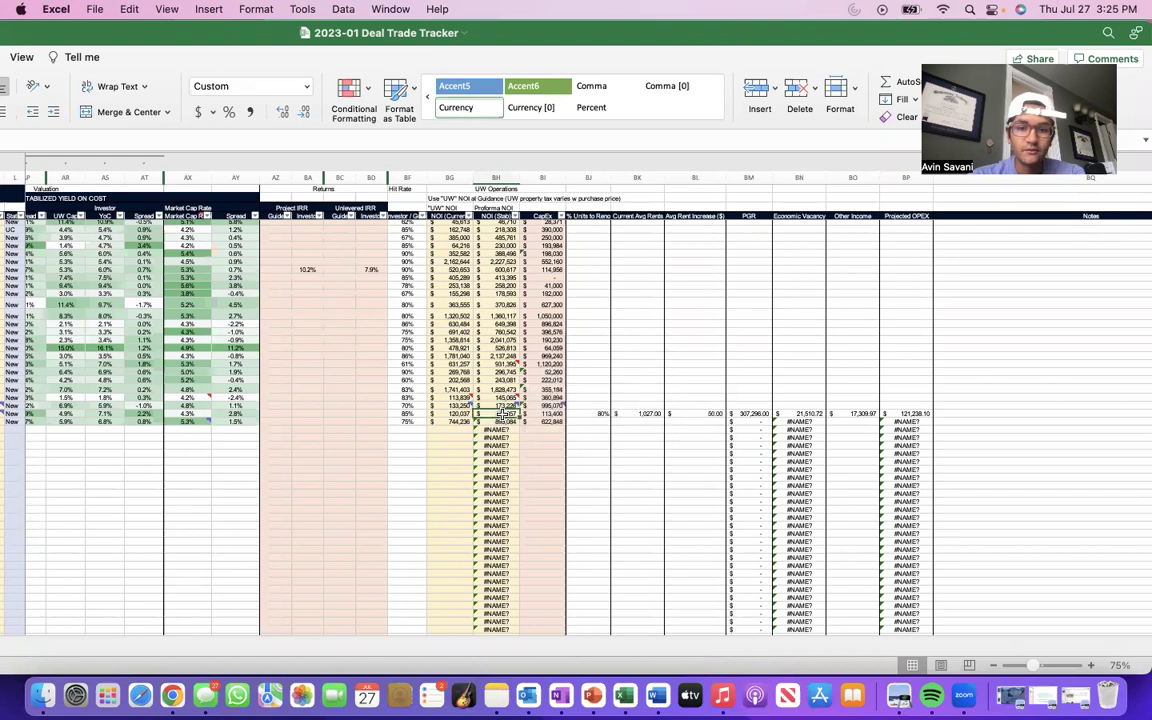
double_click(498, 413)
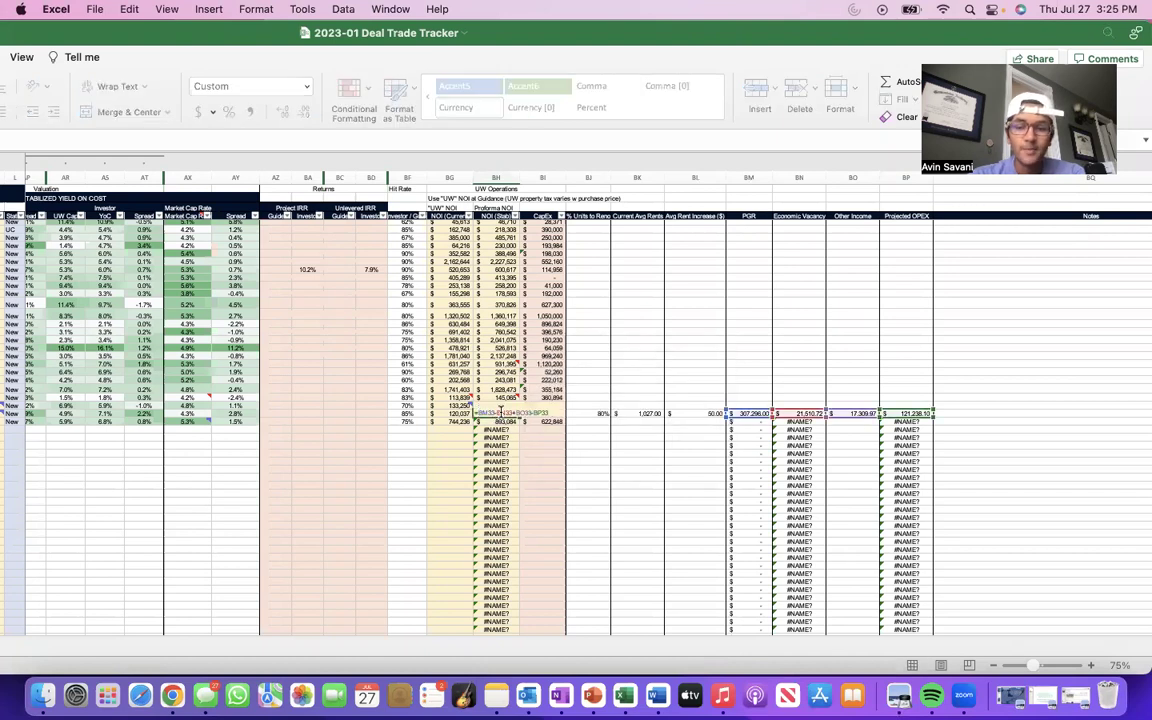
key("Escape")
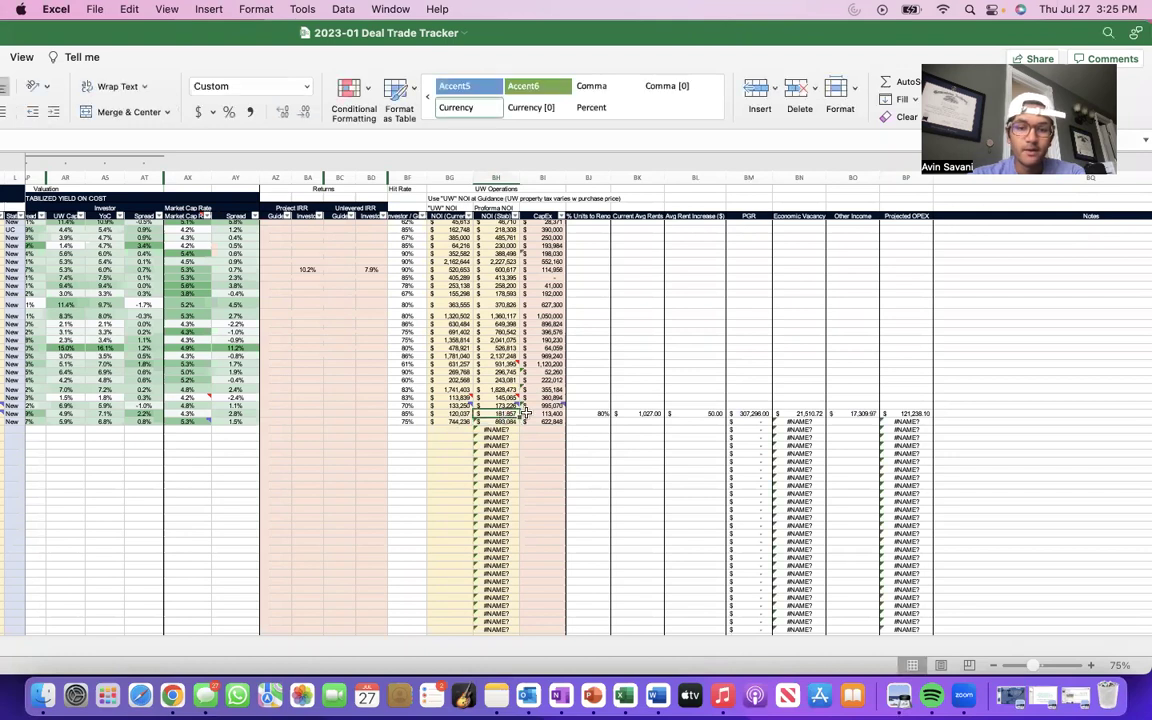
Check the CapEx amount for the deal in row 33.
left_click(552, 413)
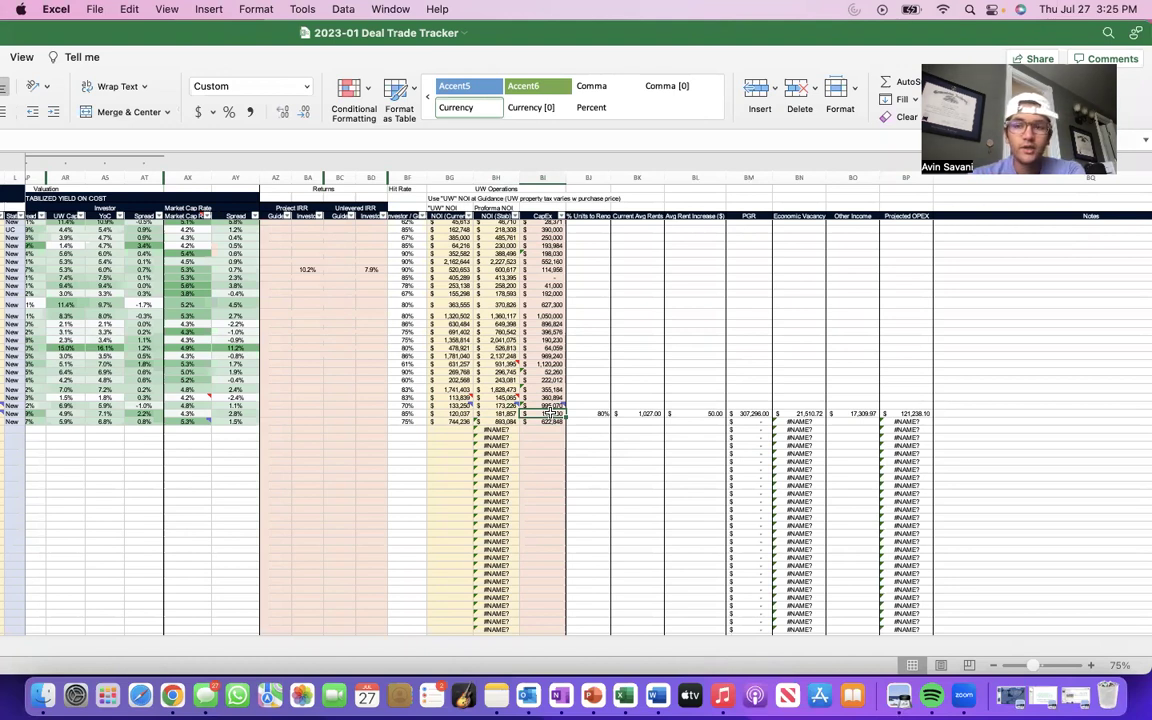
scroll(551, 412, "up", 1)
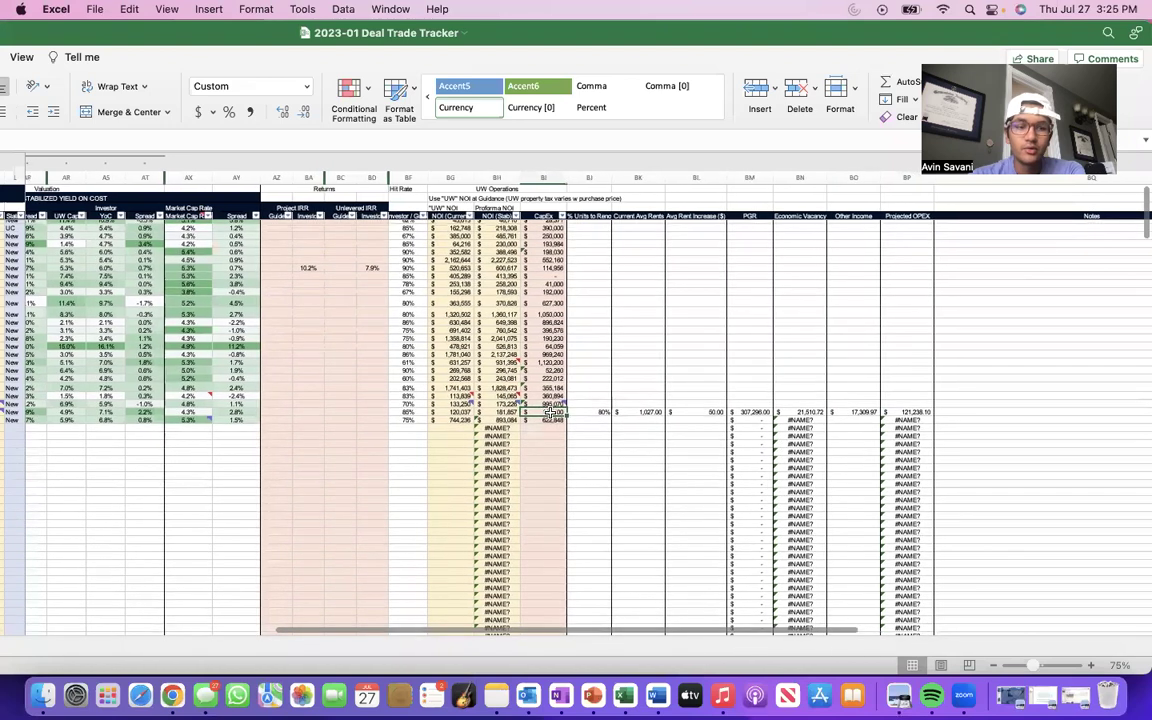
scroll(553, 412, "right", 1)
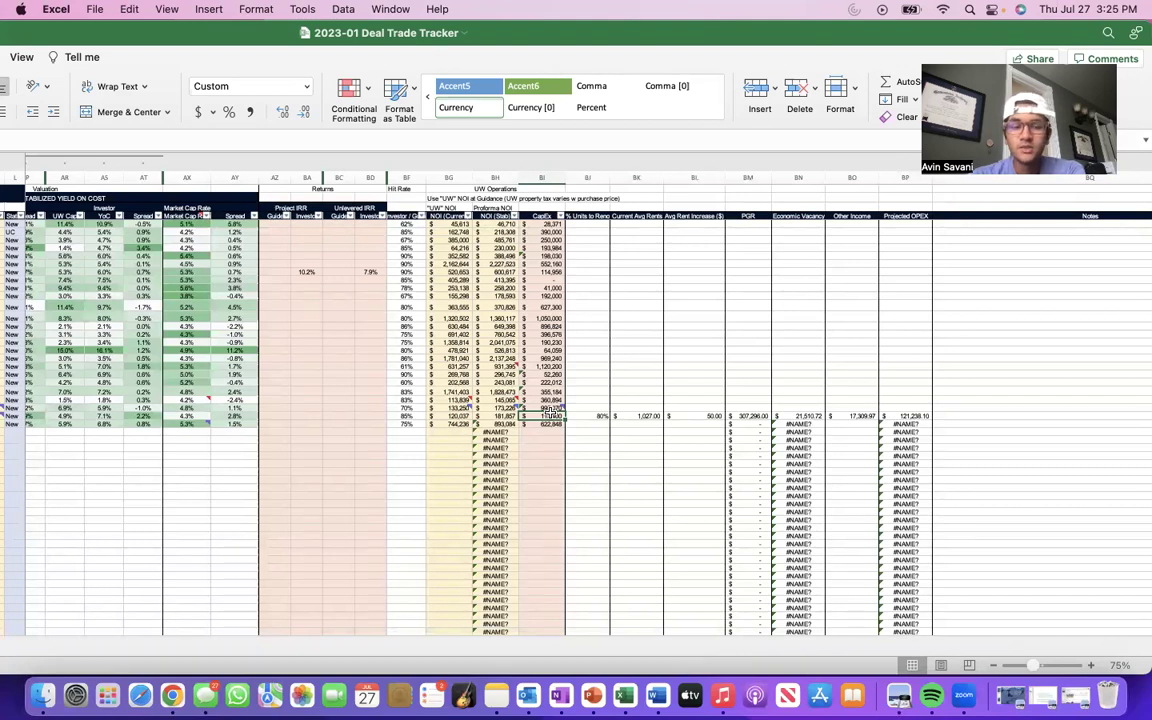
Filter the Type column to Core A deals only and examine their CapEx amounts.
scroll(553, 414, "left", 15)
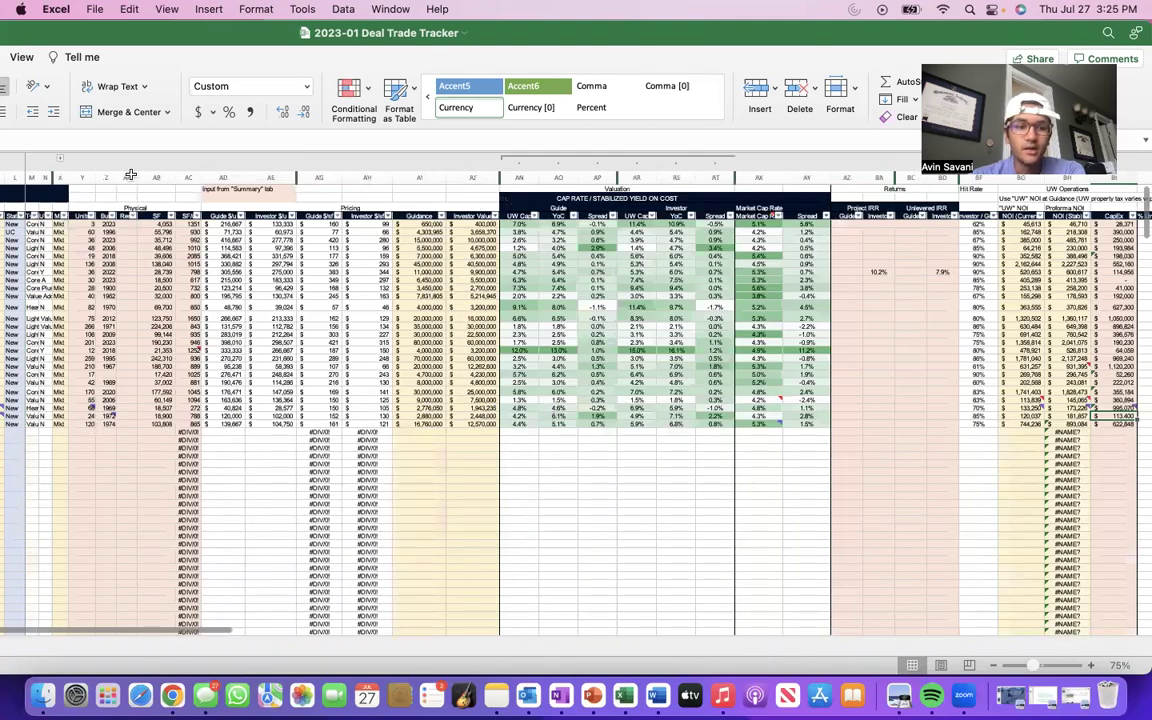
left_click(33, 215)
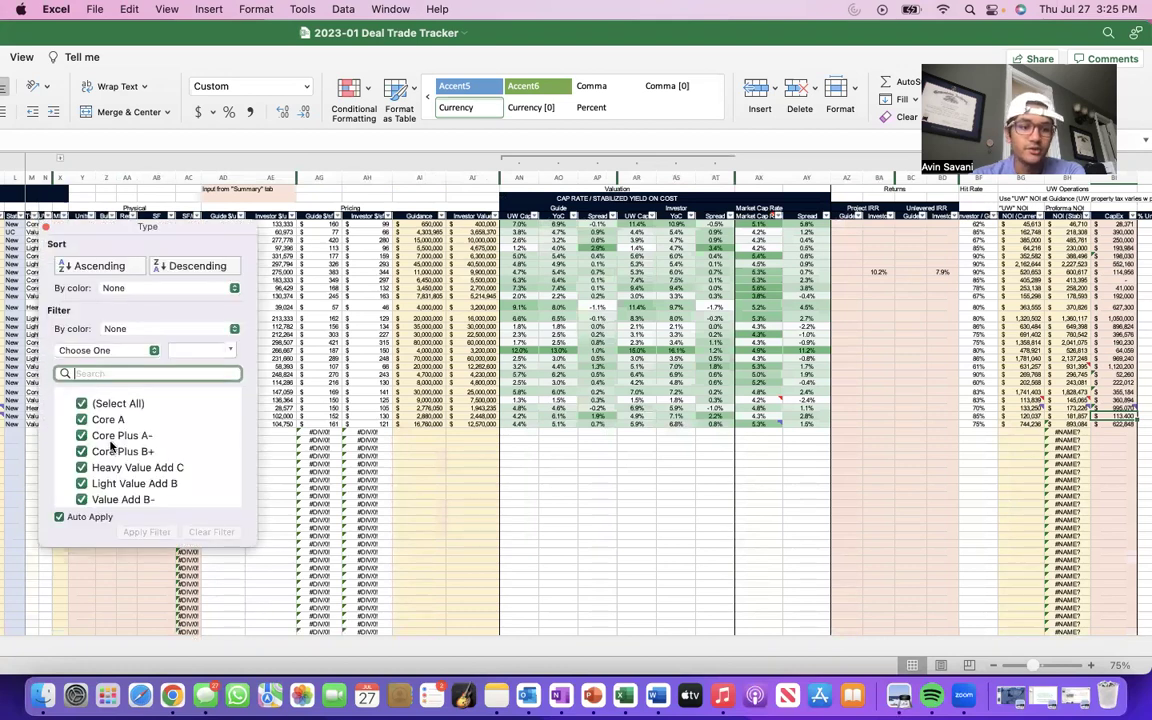
left_click(81, 403)
key("Down")
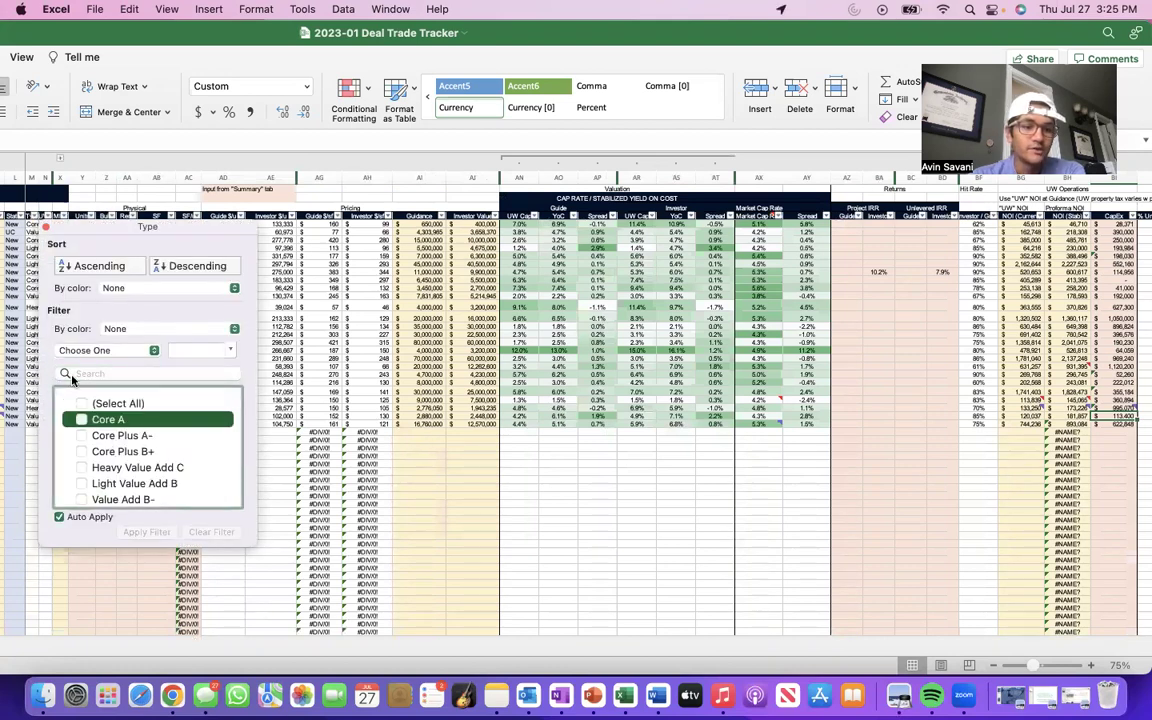
left_click(46, 227)
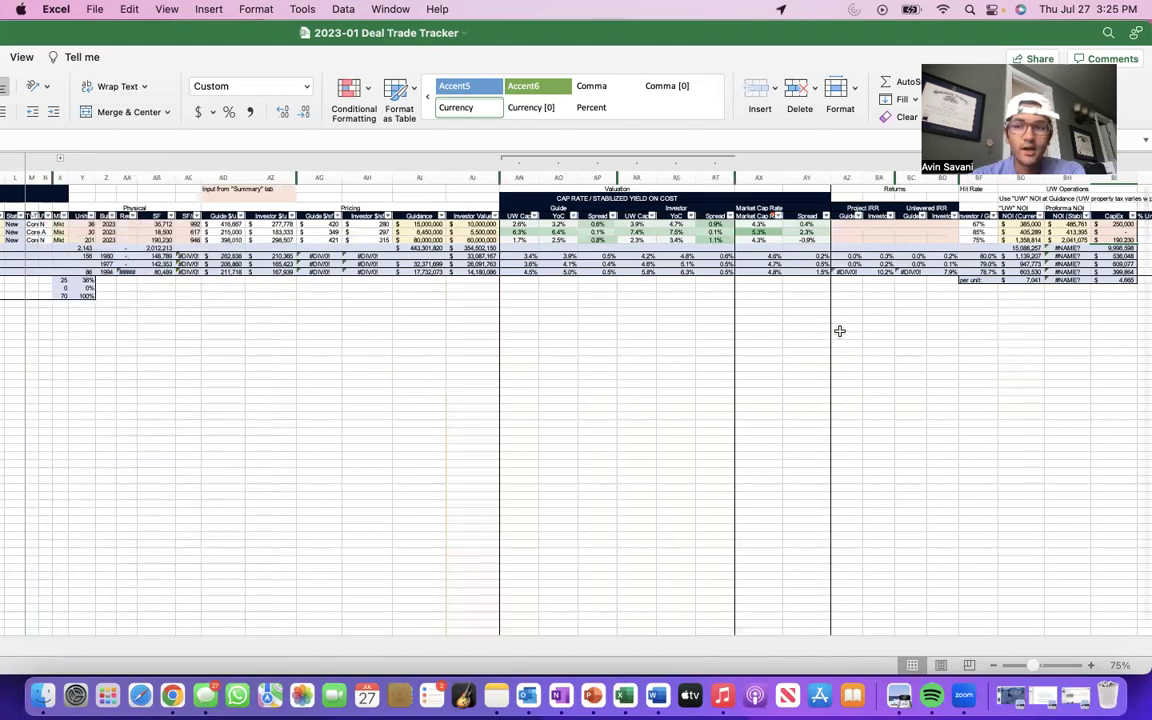
scroll(839, 331, "right", 5)
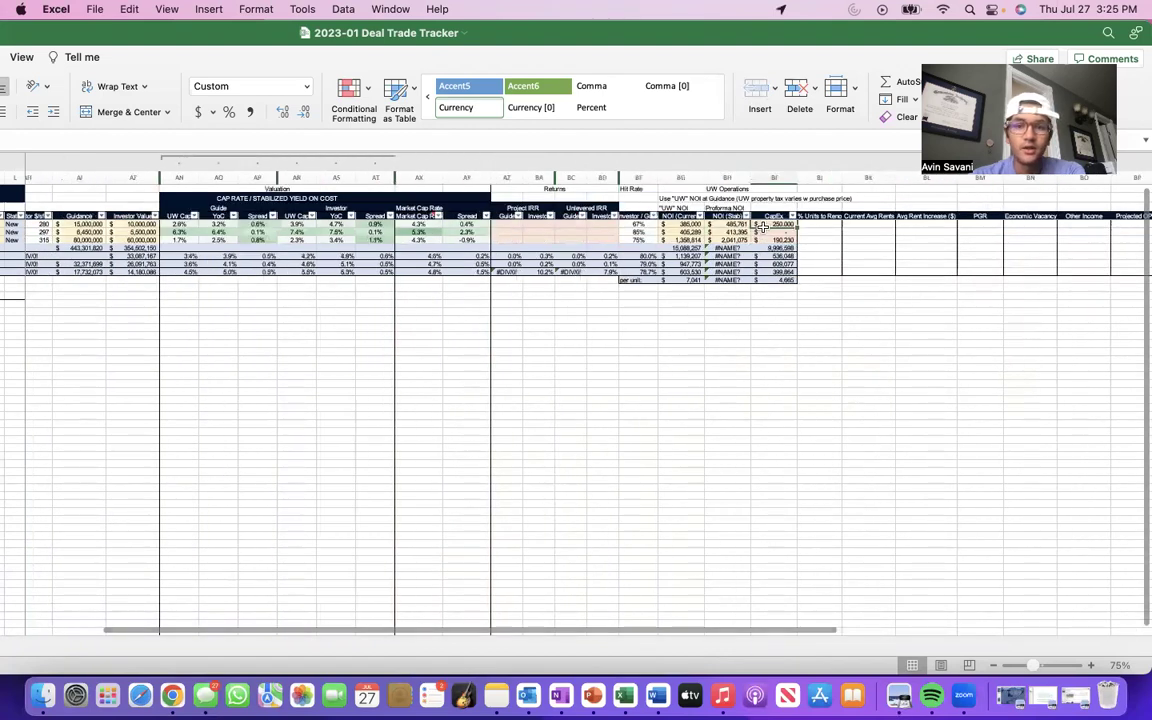
left_click(768, 240)
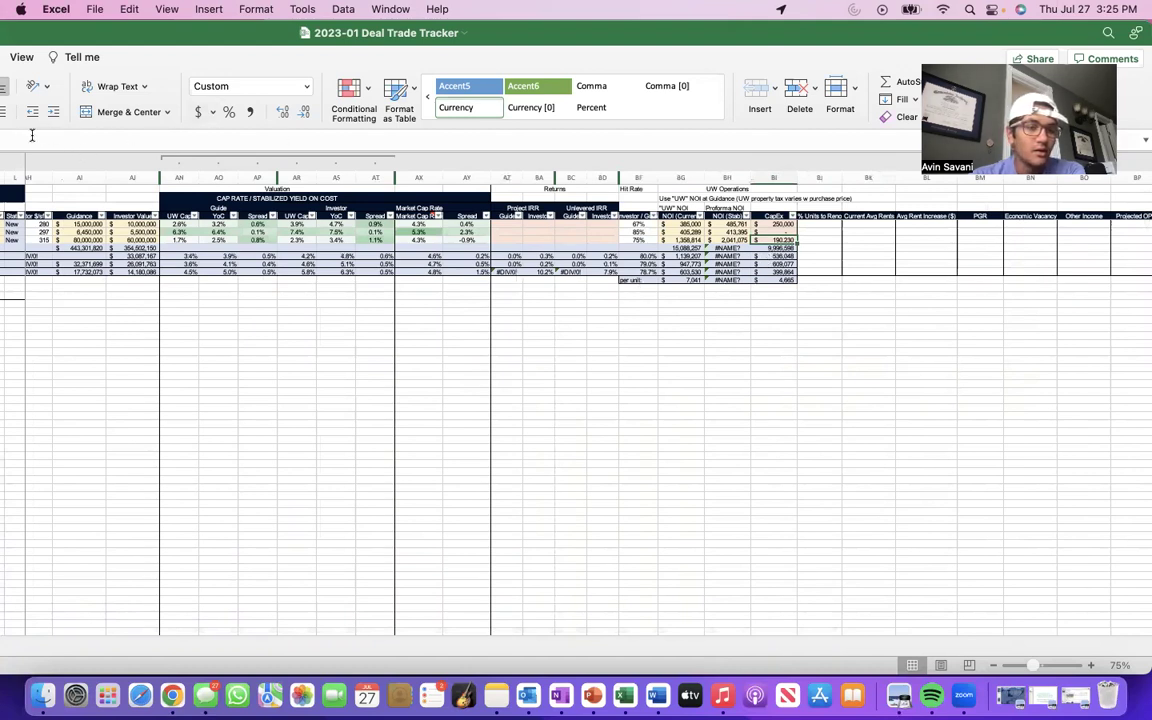
Restore all deal types in the Type column's filter and close the filter list.
scroll(204, 364, "left", 1)
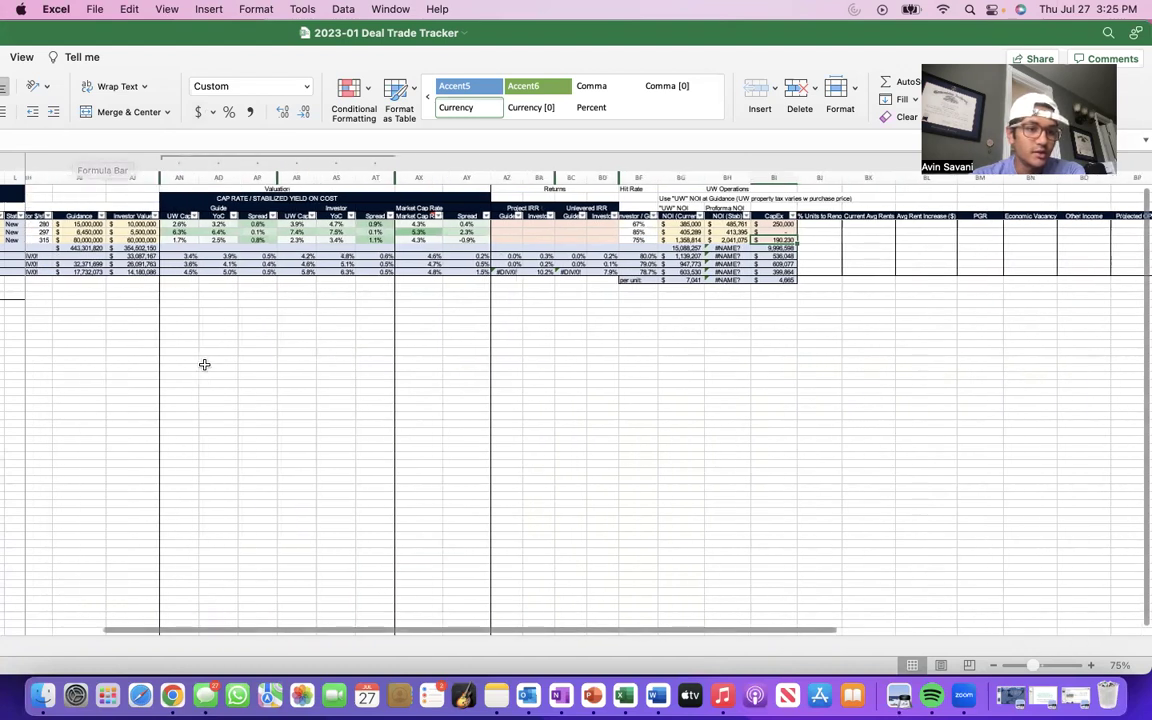
scroll(204, 364, "left", 5)
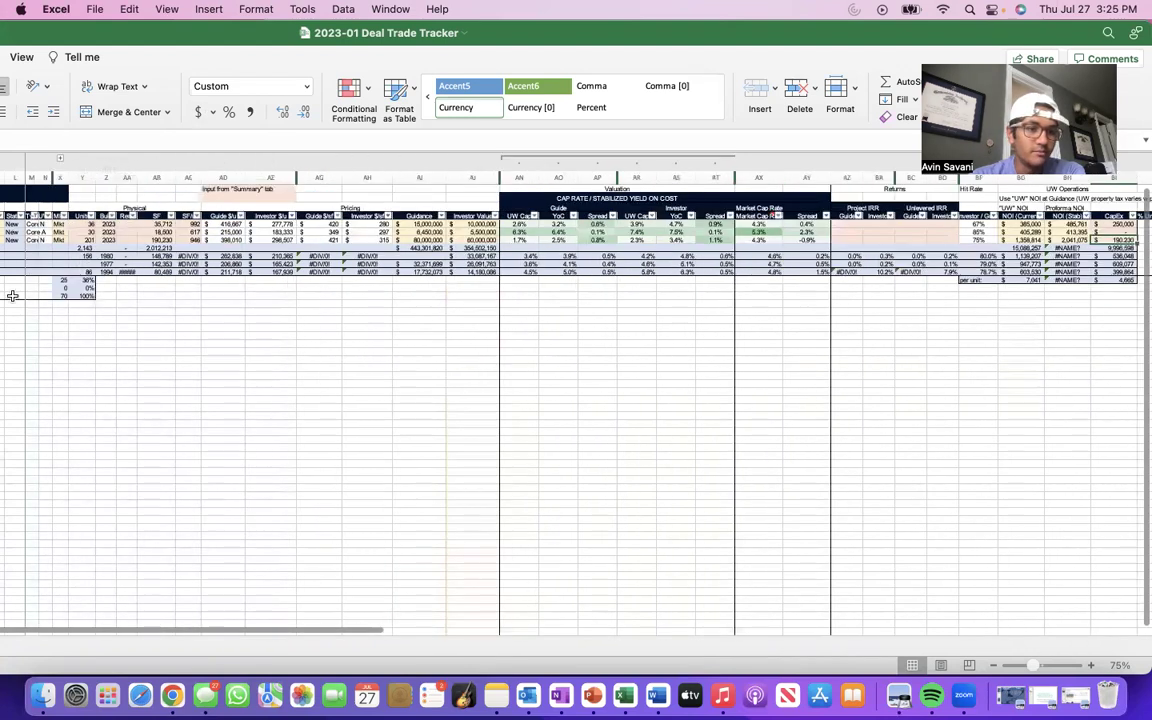
left_click(44, 216)
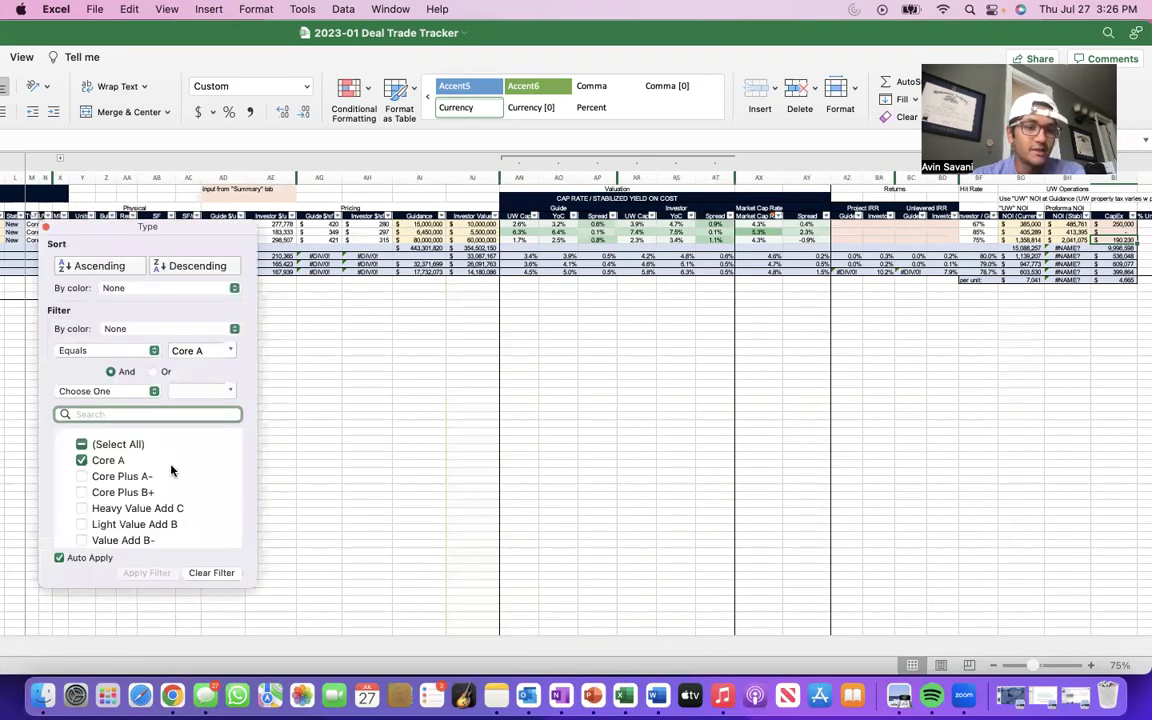
left_click(82, 445)
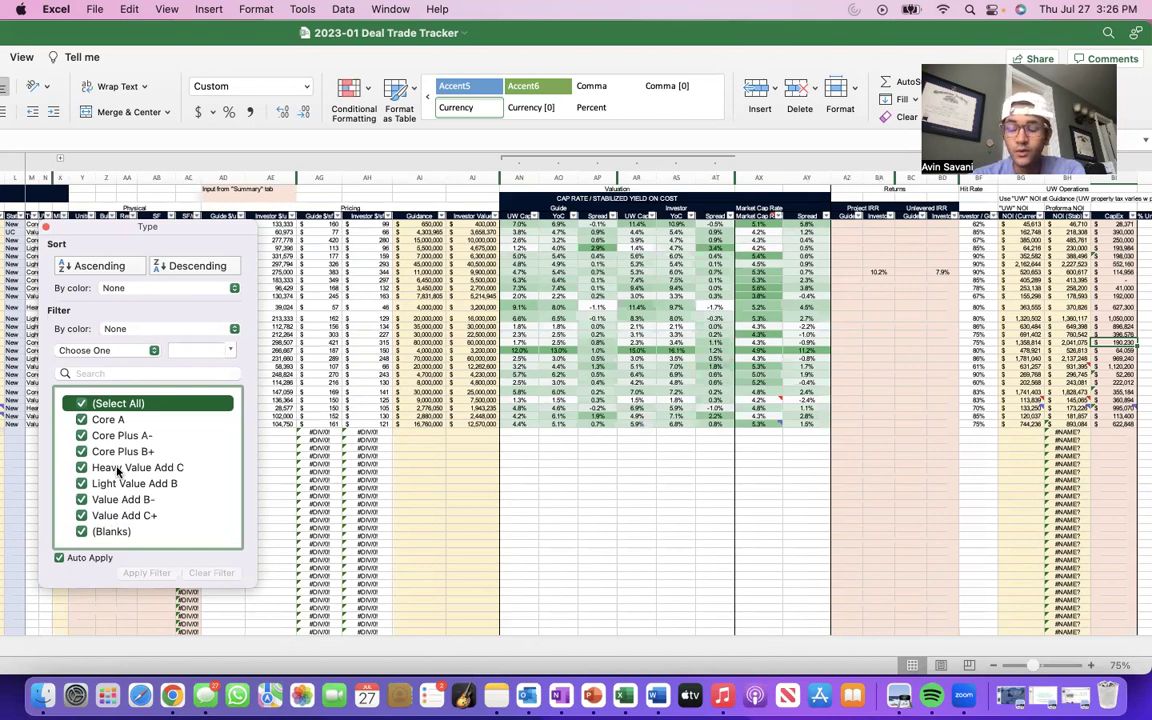
left_click(45, 227)
scroll(977, 424, "right", 5)
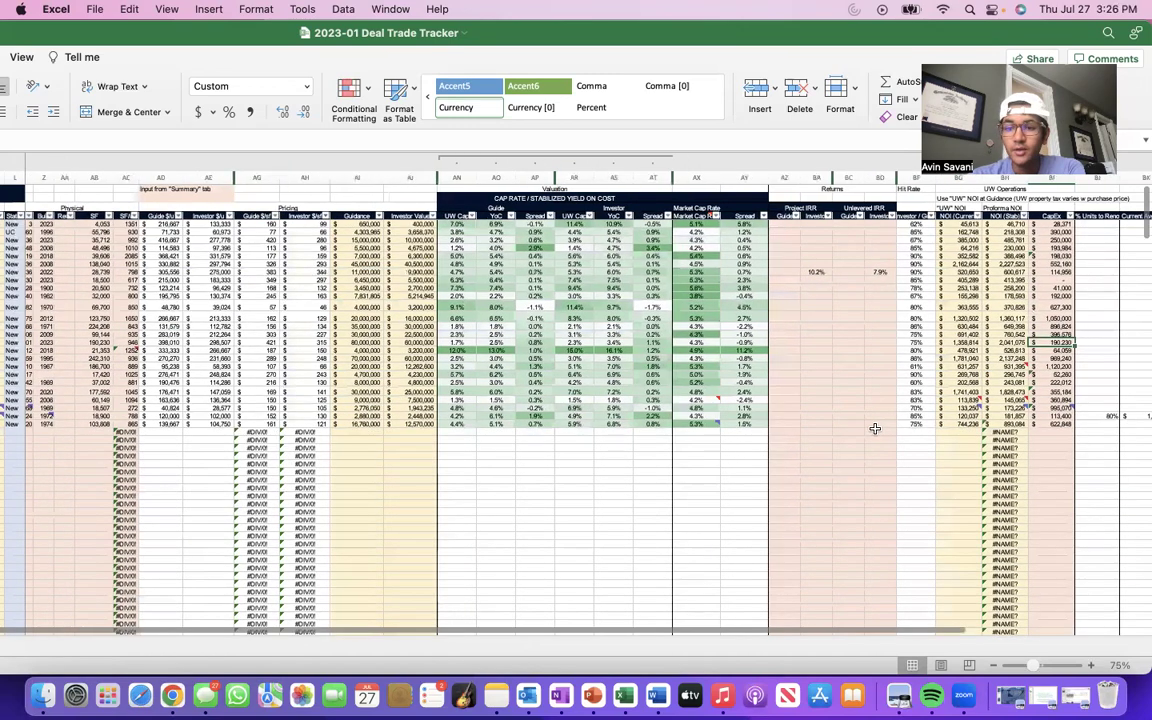
Read the redevelopment comment on the CapEx cell BI32, and check the CapEx amount in the row below it.
scroll(990, 424, "right", 4)
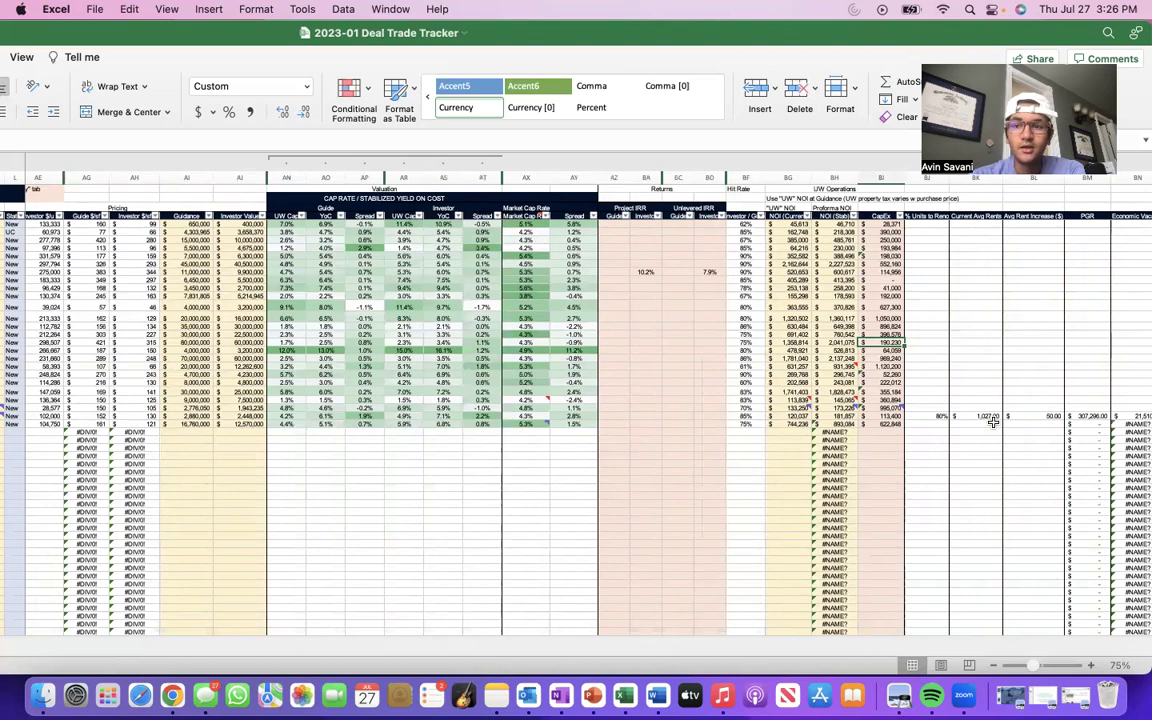
left_click(889, 408)
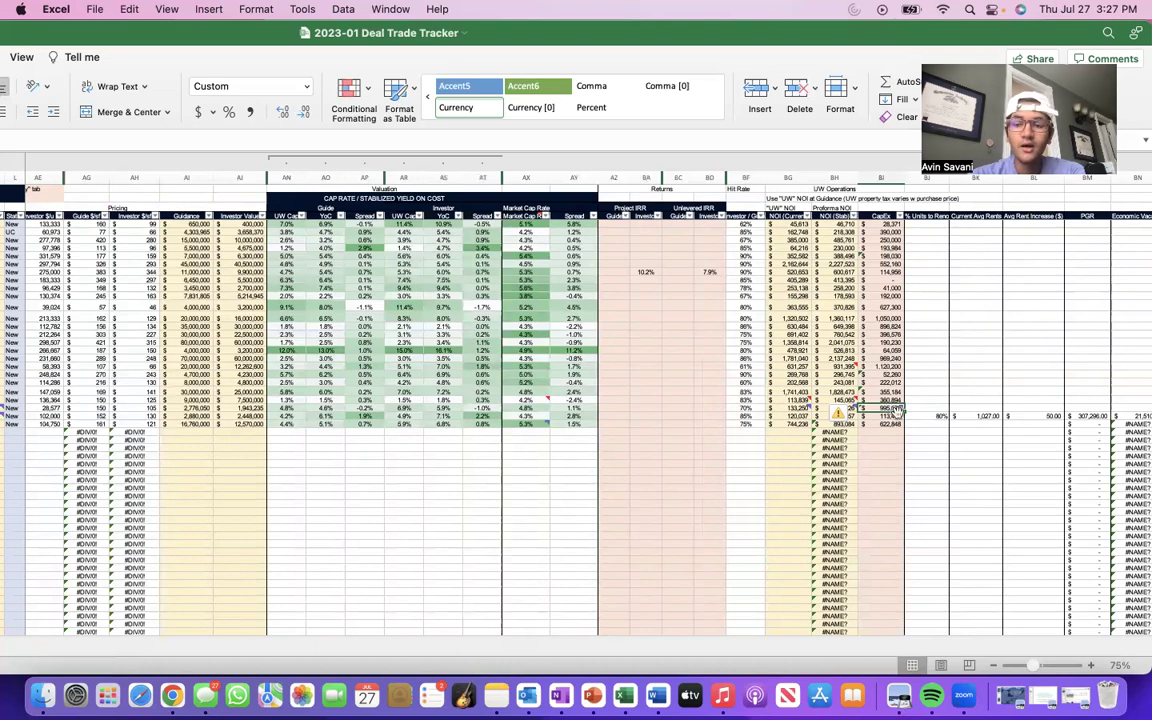
mouse_move(898, 408)
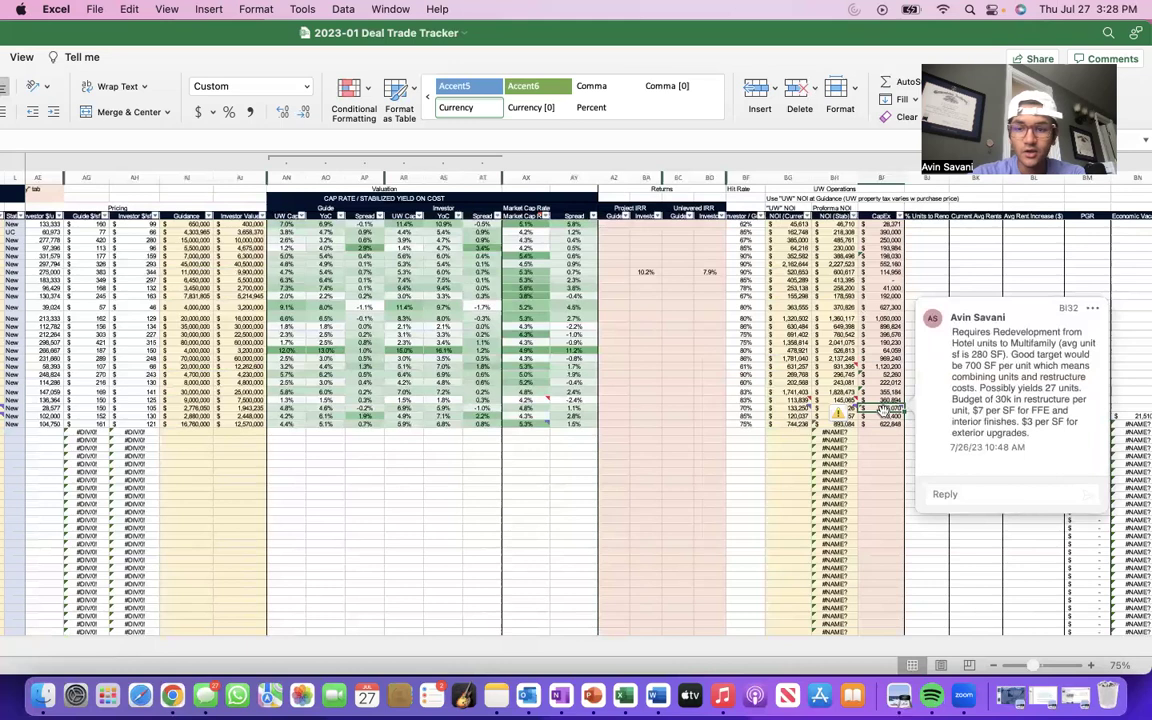
left_click(877, 424)
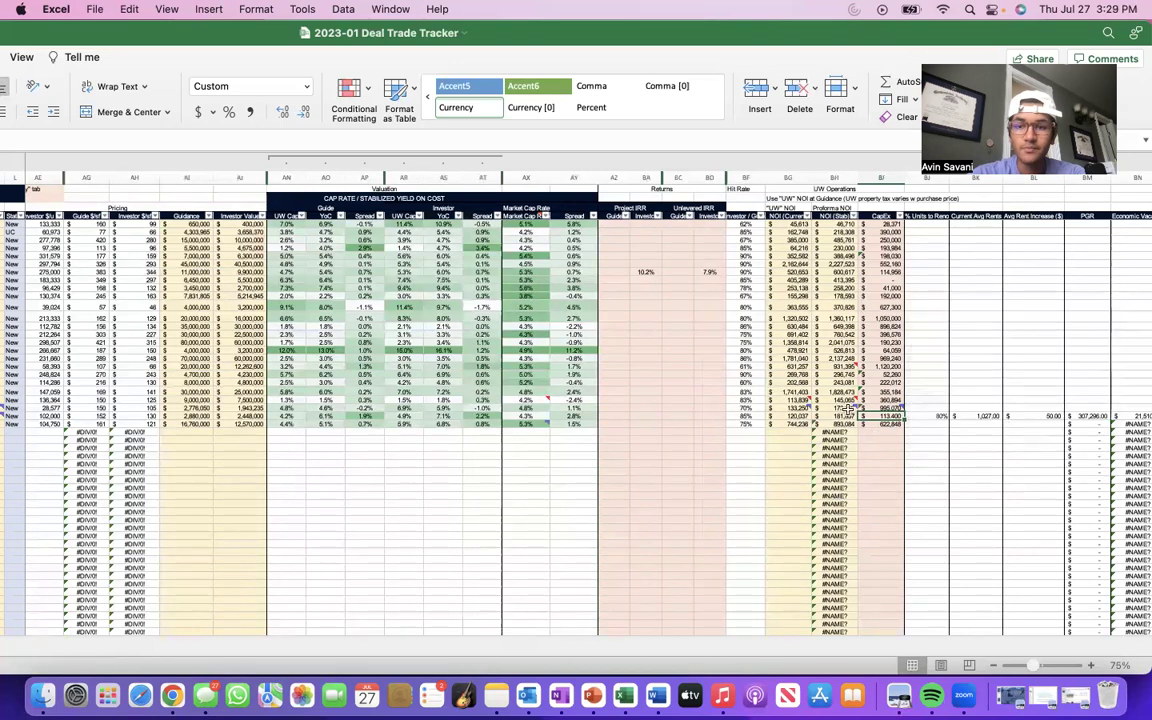
Review the Valuation section's guide and investor cap rates, yields on cost and spreads, along with the market cap rates and their spreads.
scroll(800, 437, "left", 2)
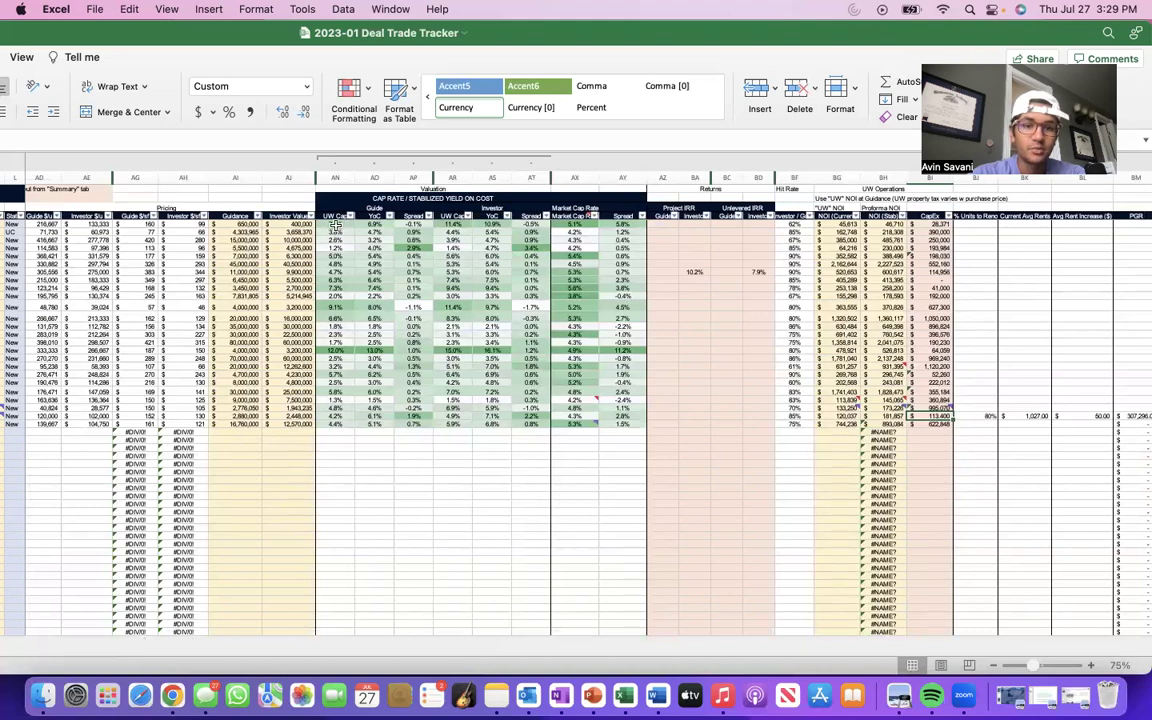
left_click_drag(331, 226, 622, 422)
left_click(522, 440)
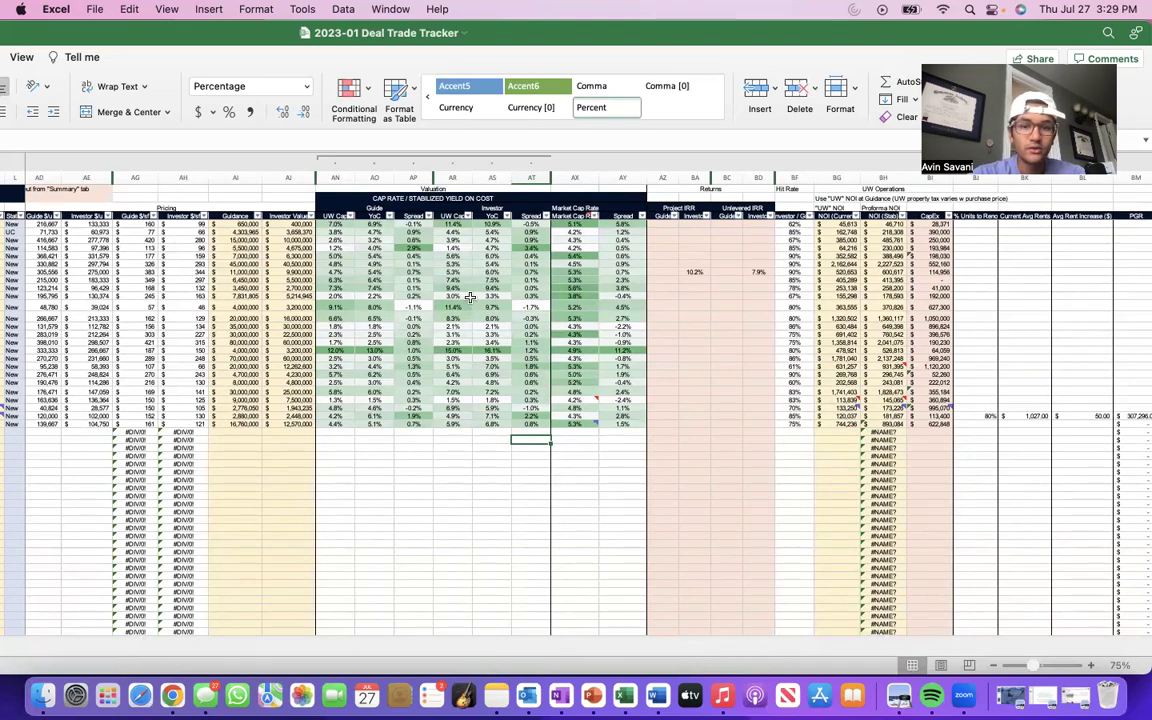
left_click_drag(440, 272, 528, 423)
left_click_drag(599, 328, 607, 425)
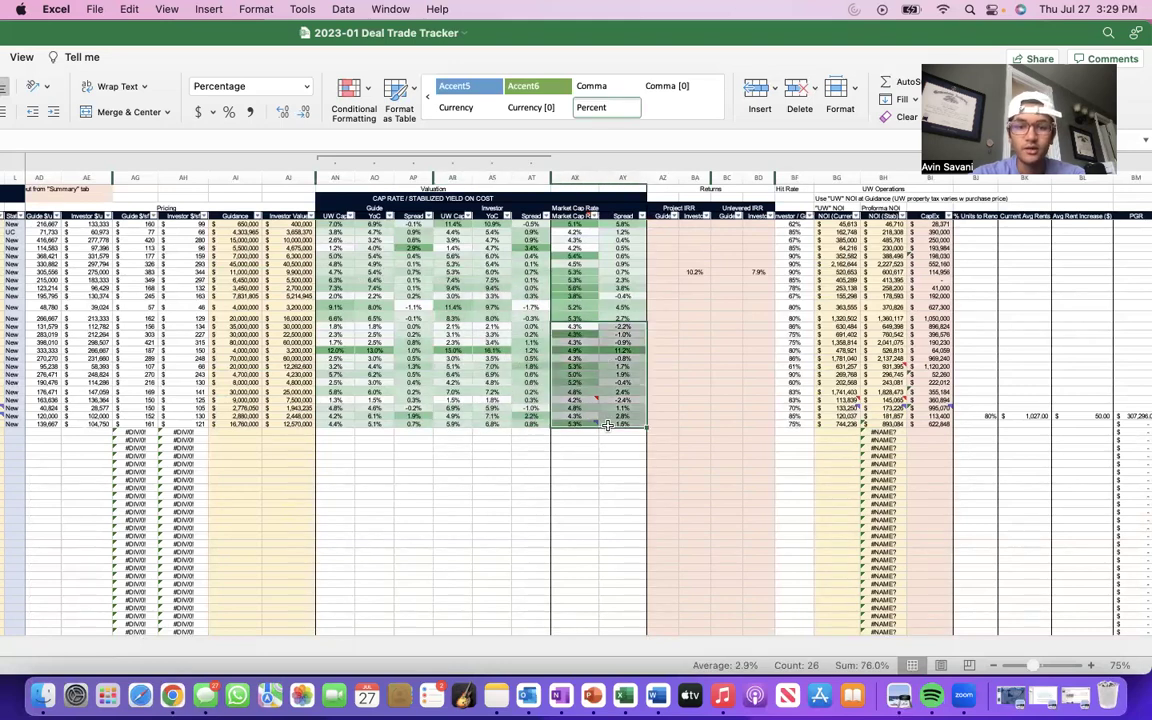
left_click(528, 447)
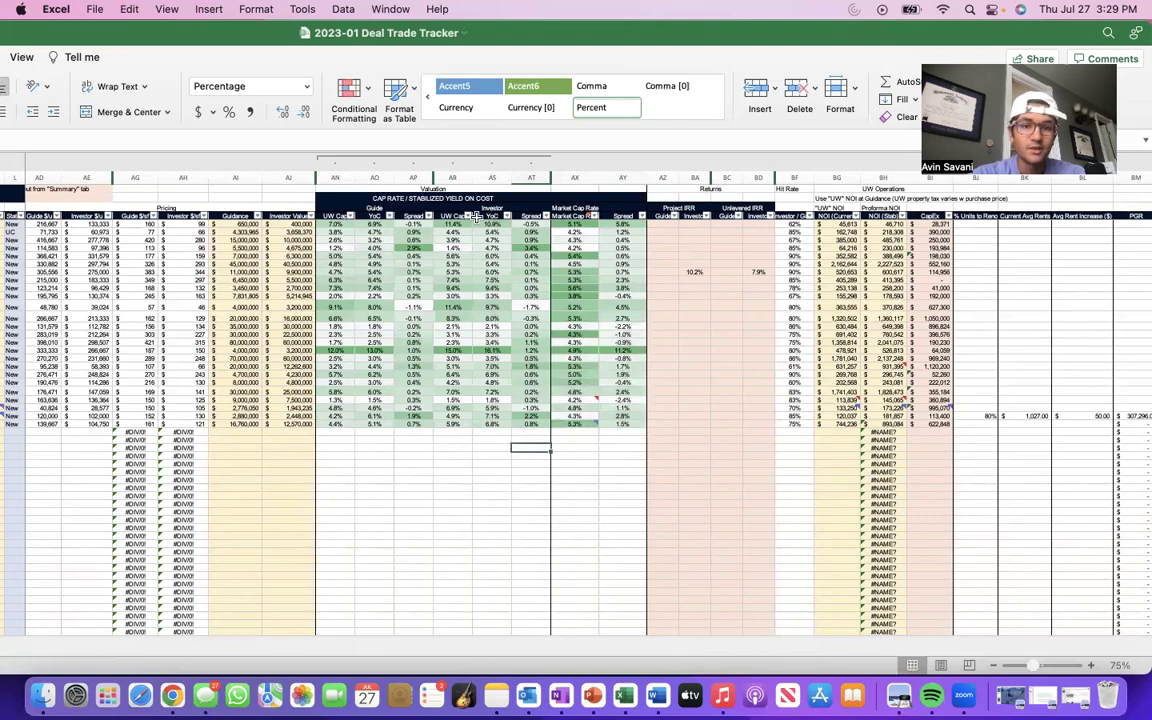
Inspect the formulas behind row 30's investor UW cap rate and yield on cost, leaving both unchanged.
left_click(458, 391)
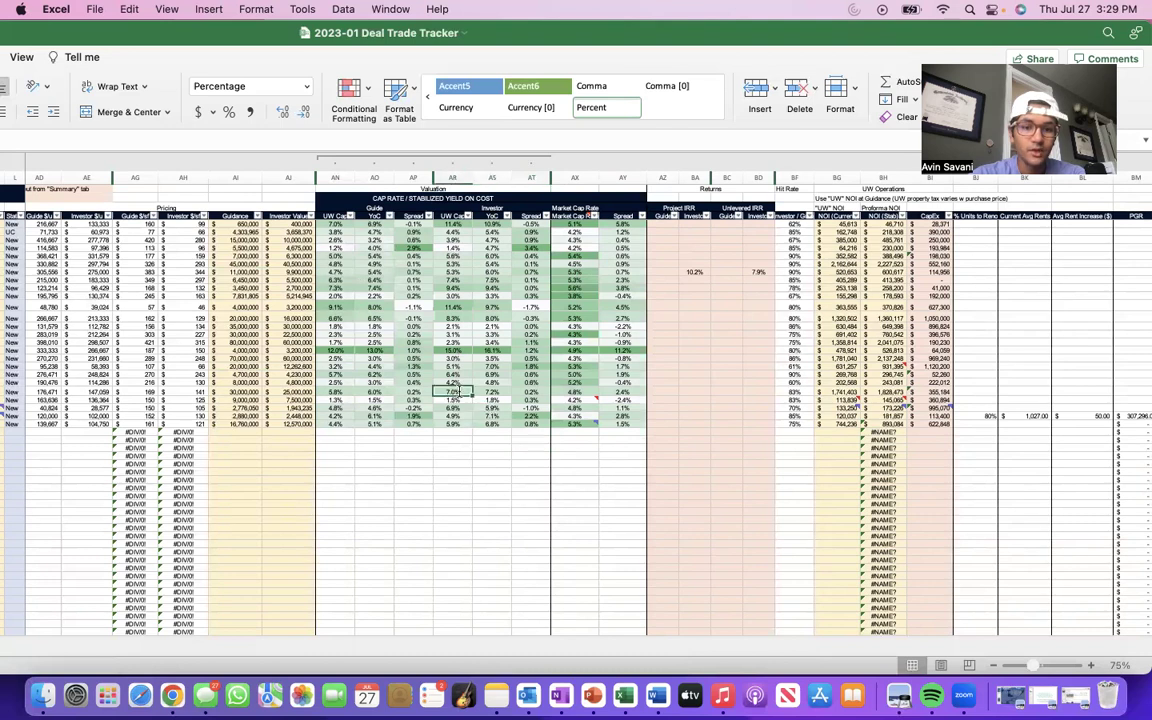
double_click(458, 392)
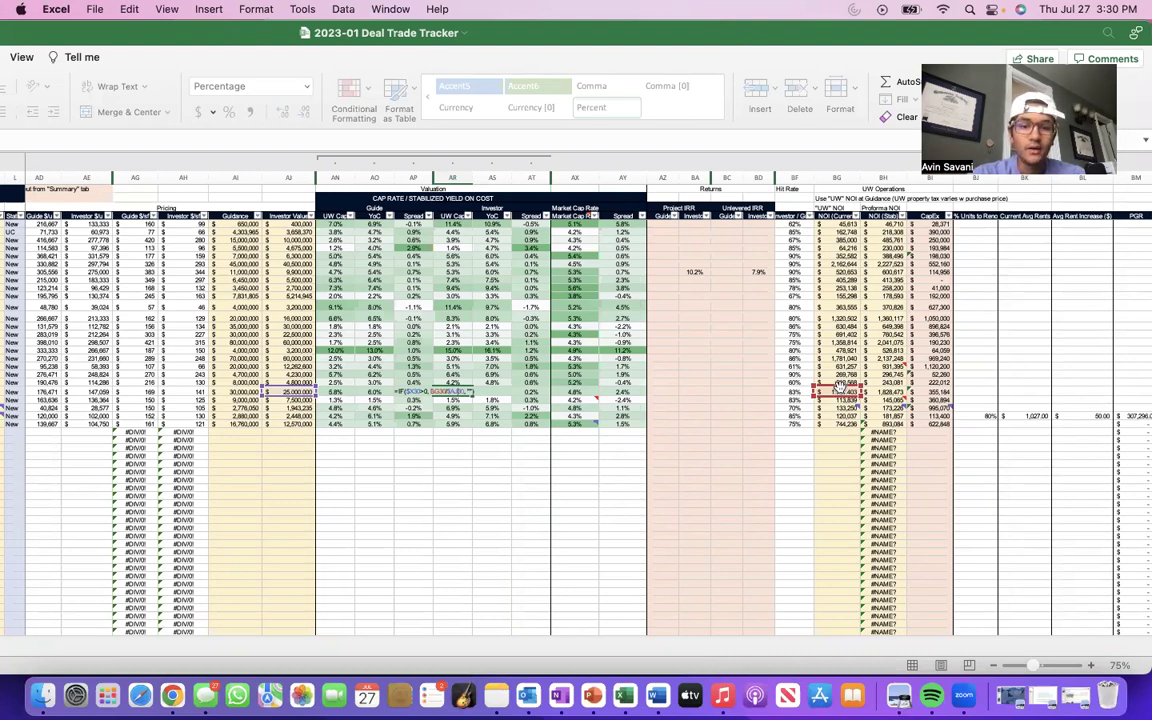
key("Return")
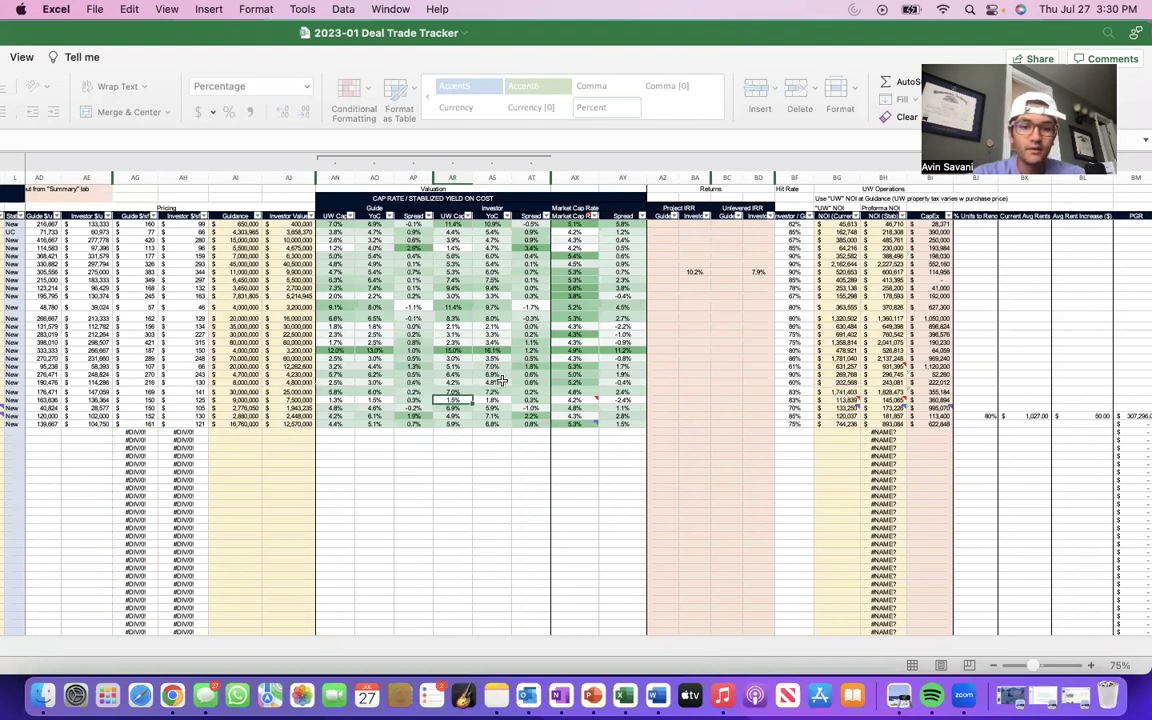
double_click(493, 392)
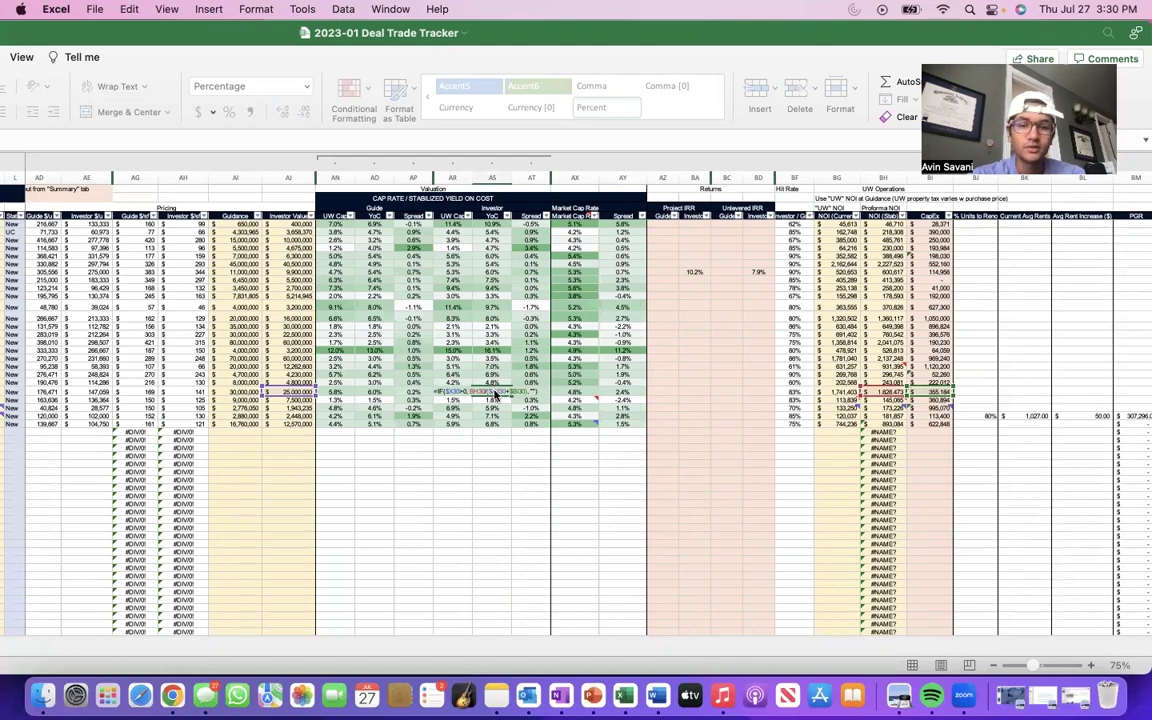
key("Tab")
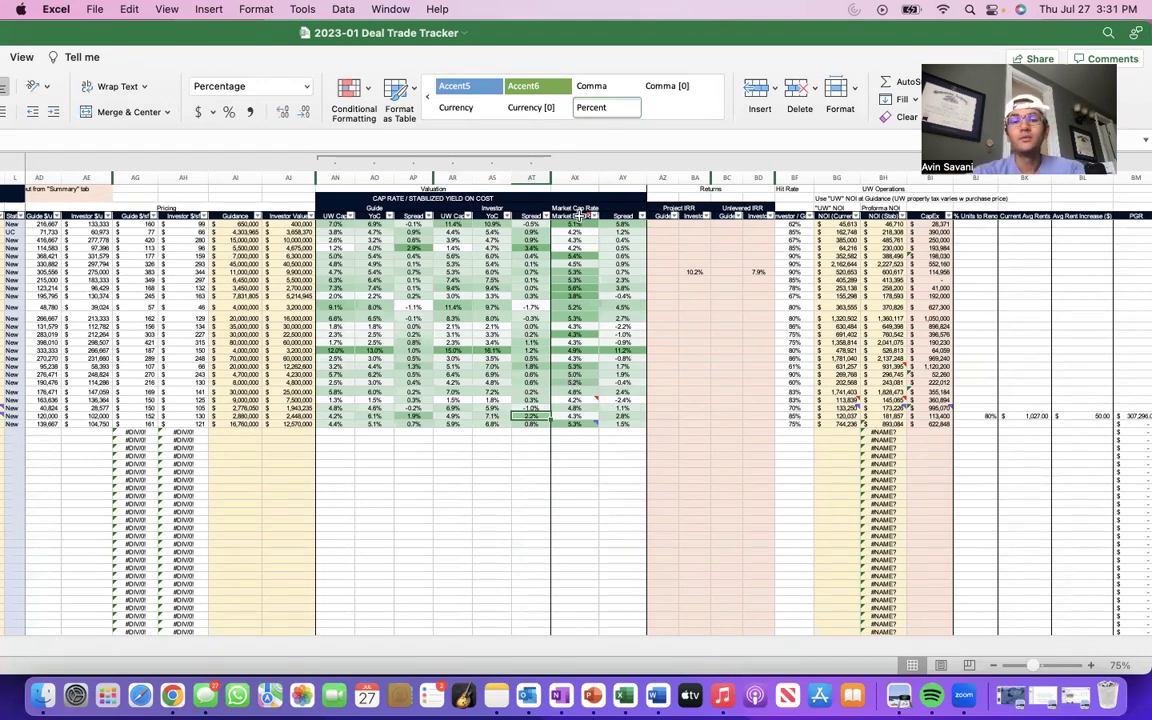
Read the sources note on the Market Cap Rate header and switch to the NAR metro market report in Chrome.
mouse_move(579, 215)
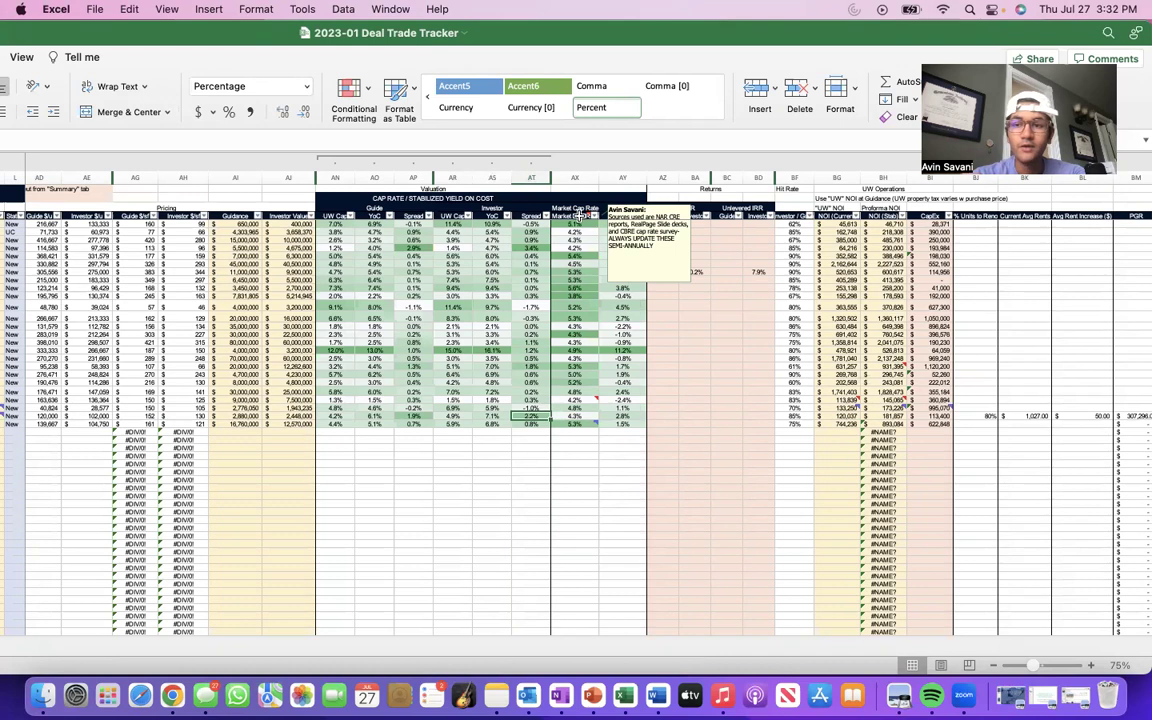
key("ctrl+Up")
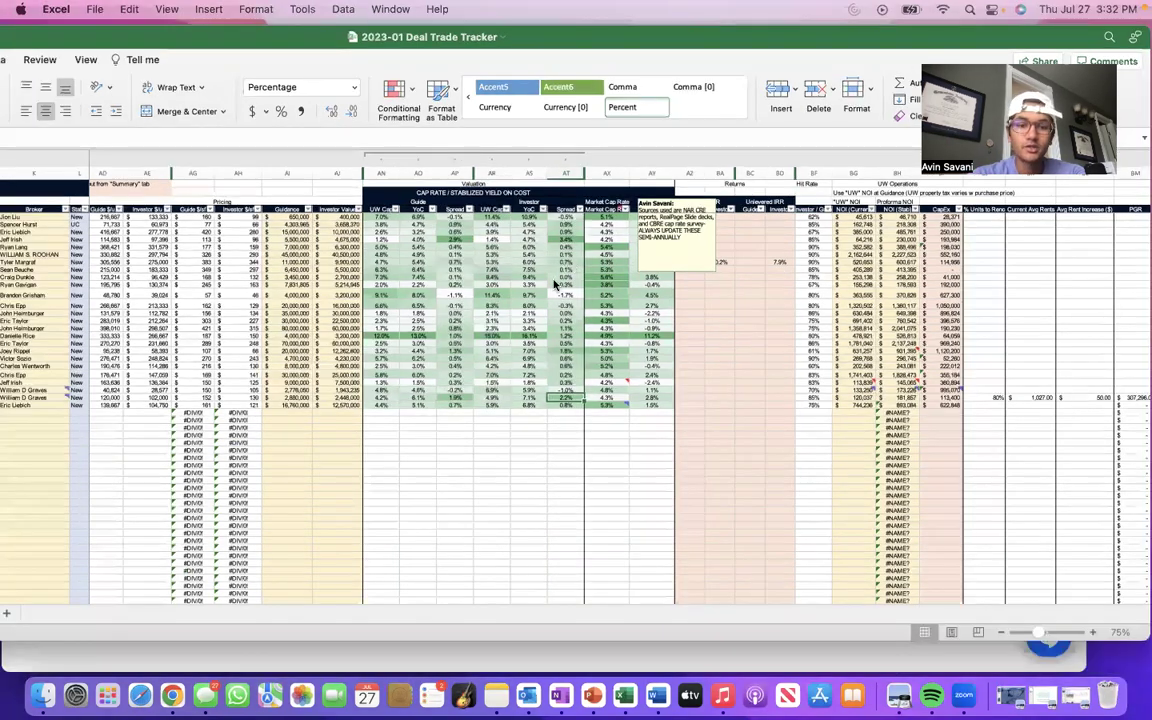
left_click(303, 57)
left_click(342, 48)
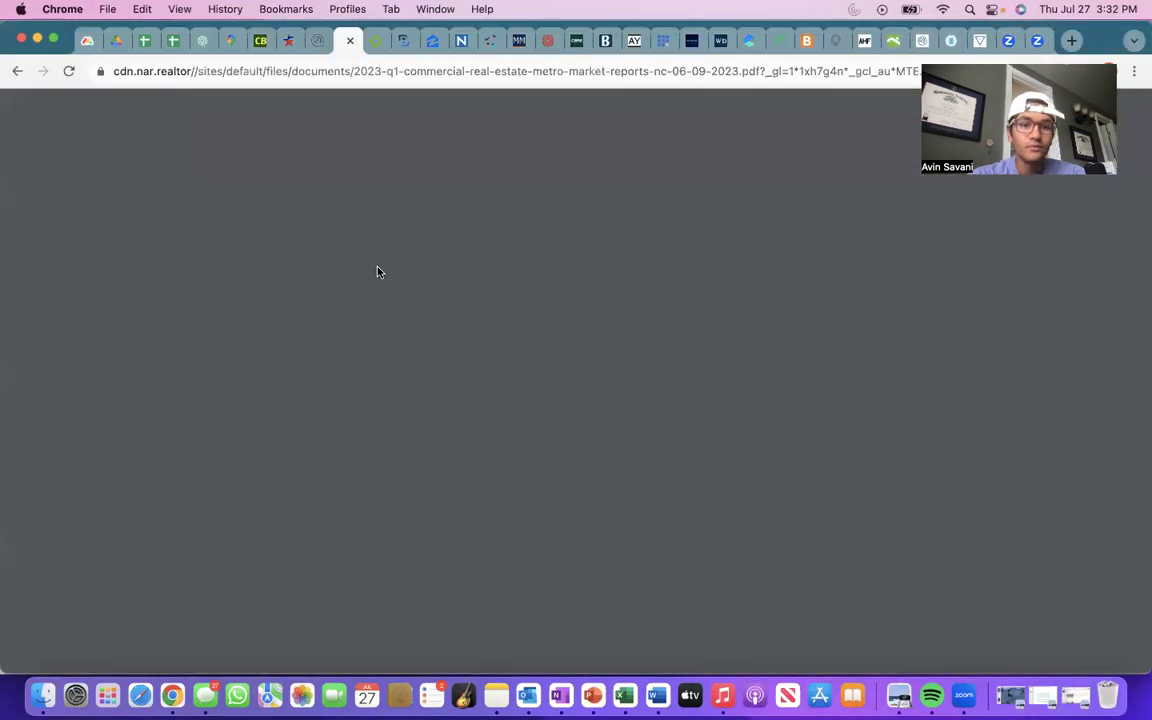
Examine the multifamily market cap rate figures on page 4 of the NAR Q1 2023 commercial real estate report.
scroll(411, 456, "down", 5)
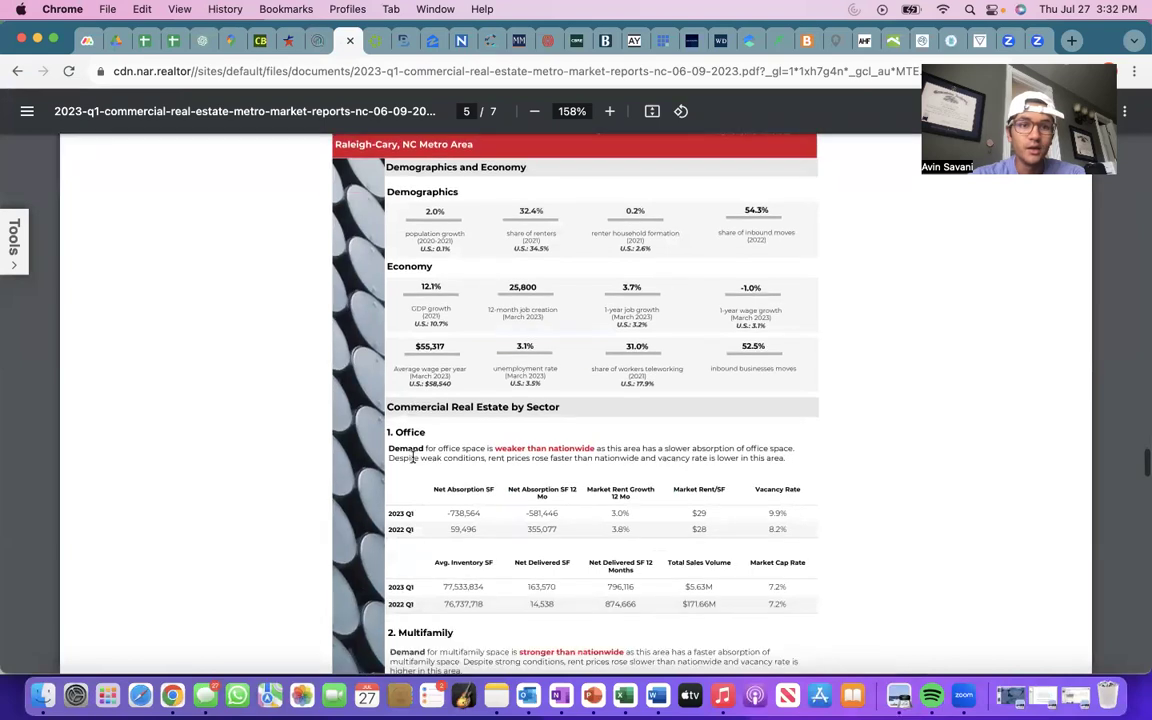
scroll(411, 456, "down", 1)
scroll(411, 456, "up", 10)
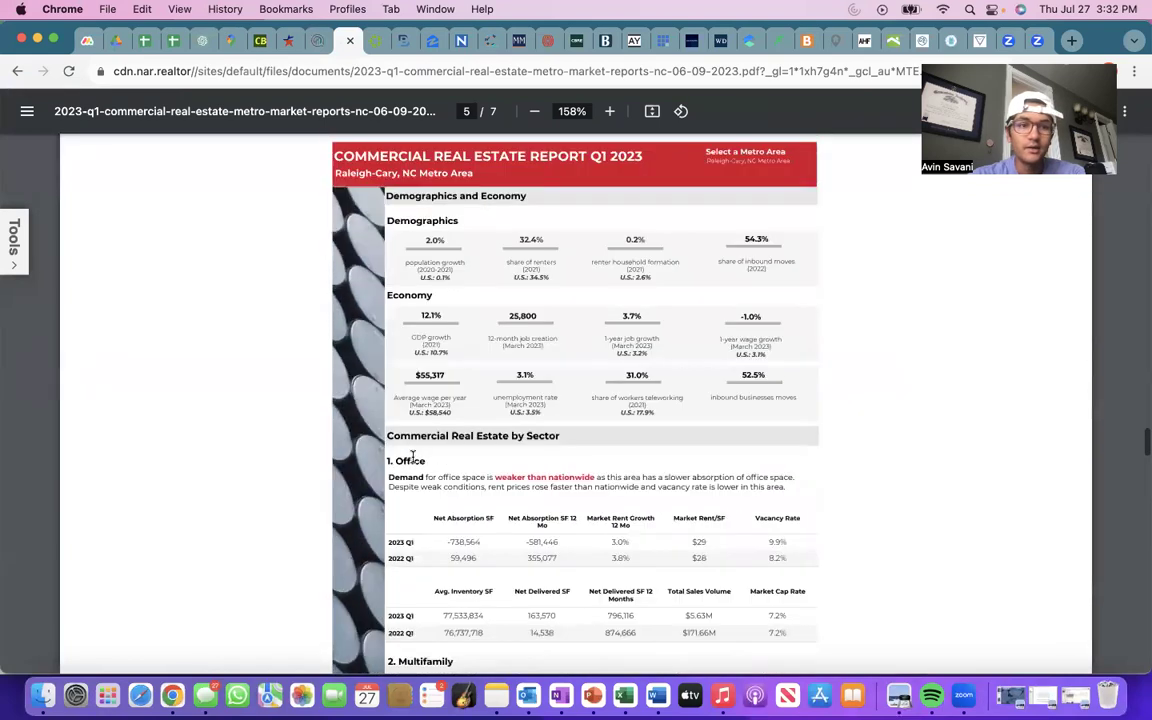
scroll(411, 456, "up", 2)
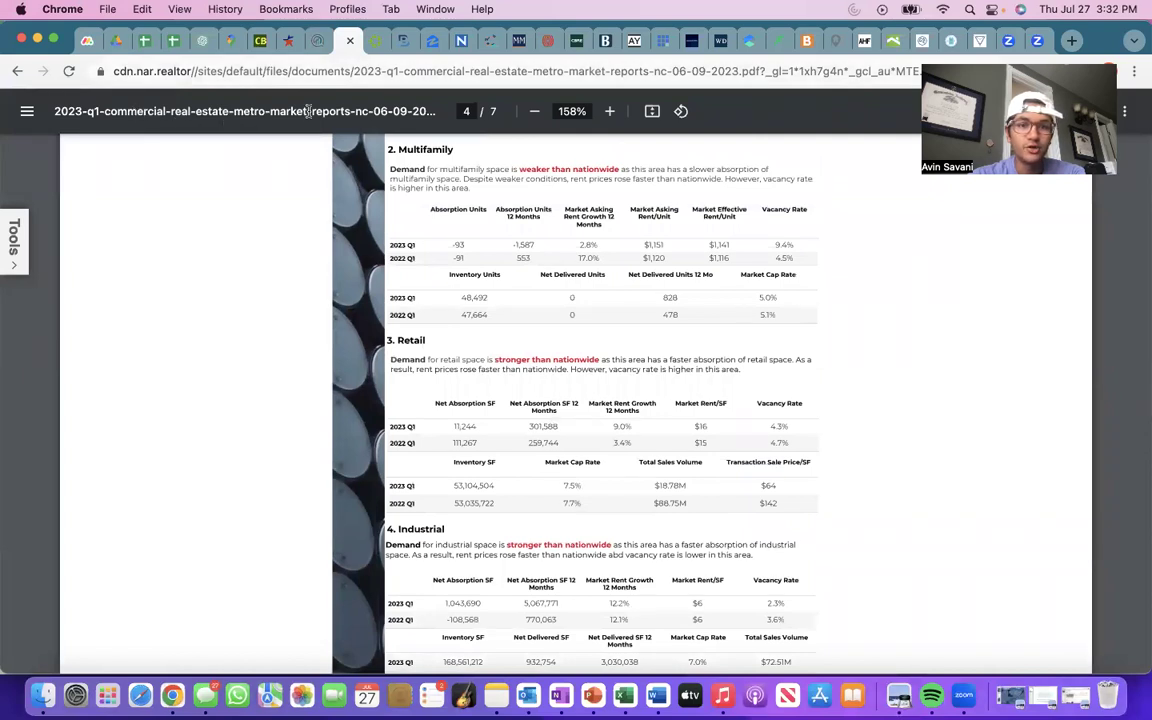
scroll(381, 337, "down", 4)
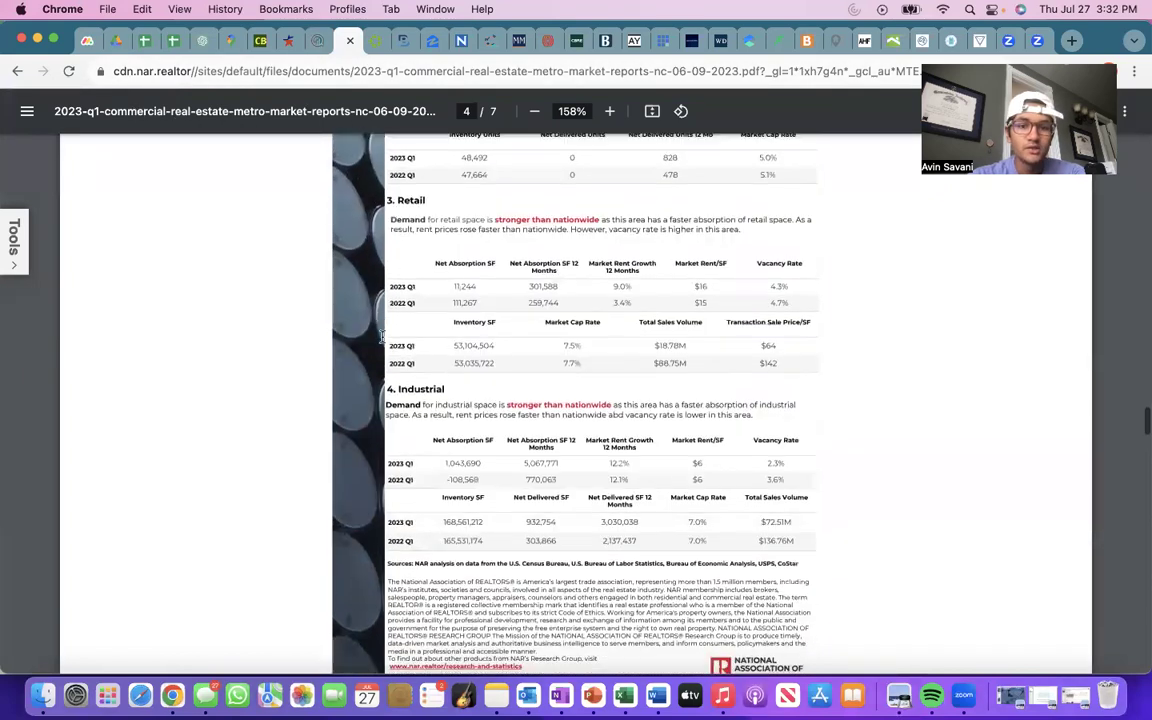
scroll(381, 337, "up", 10)
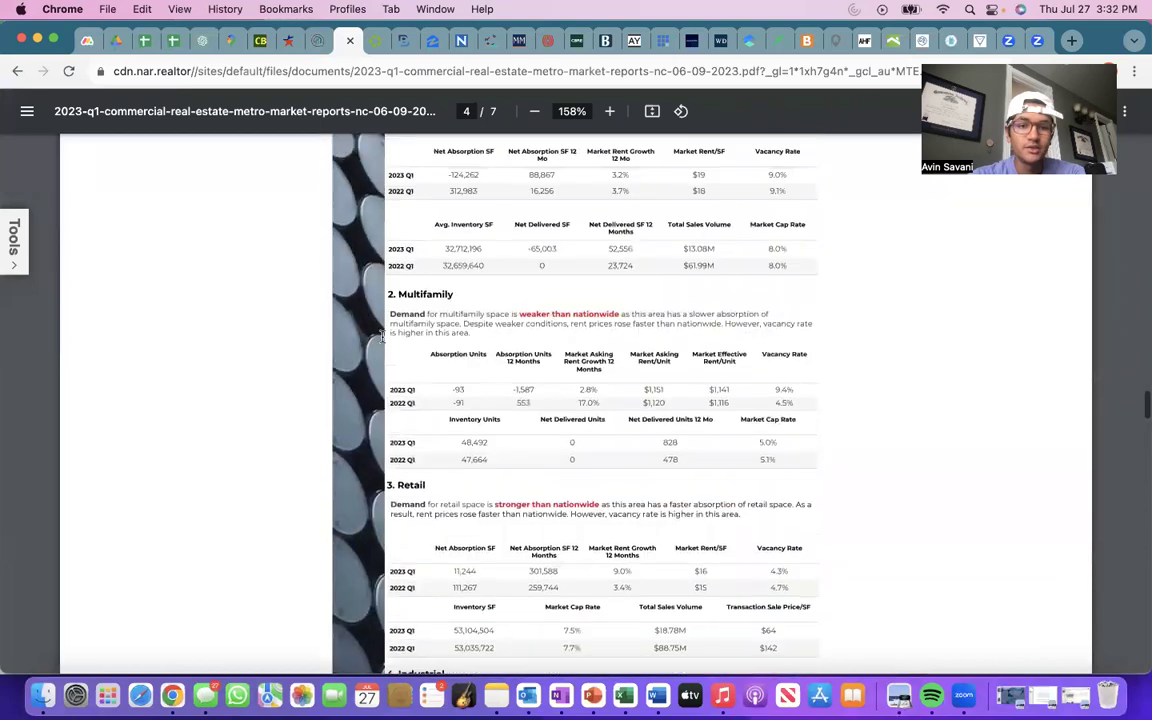
scroll(675, 290, "down", 4)
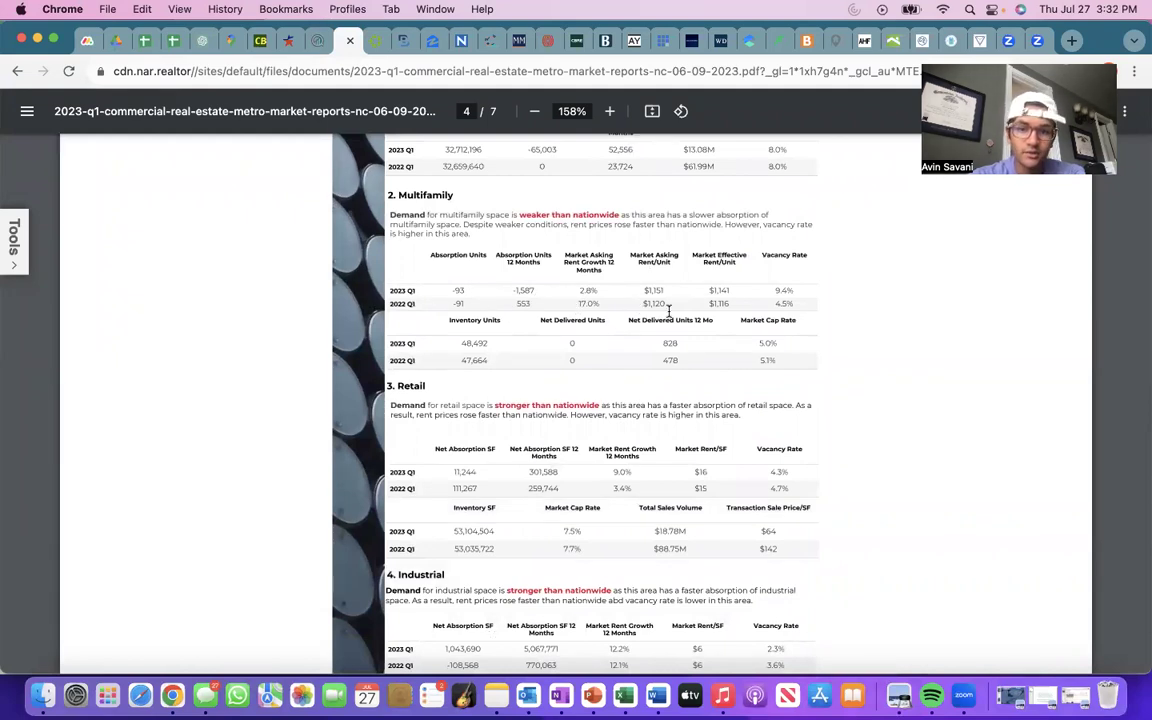
scroll(671, 311, "down", 1)
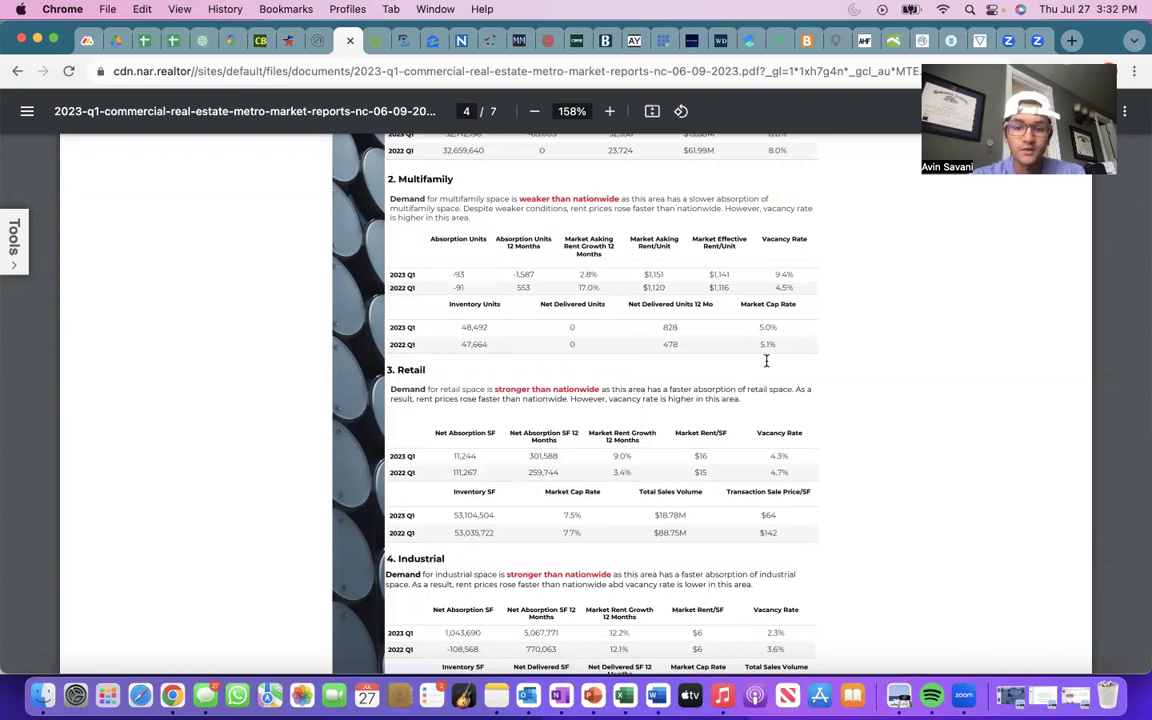
Switch back to the Deal Trade Tracker in Excel and check the Market Cap Rate header again.
key("ctrl+Up")
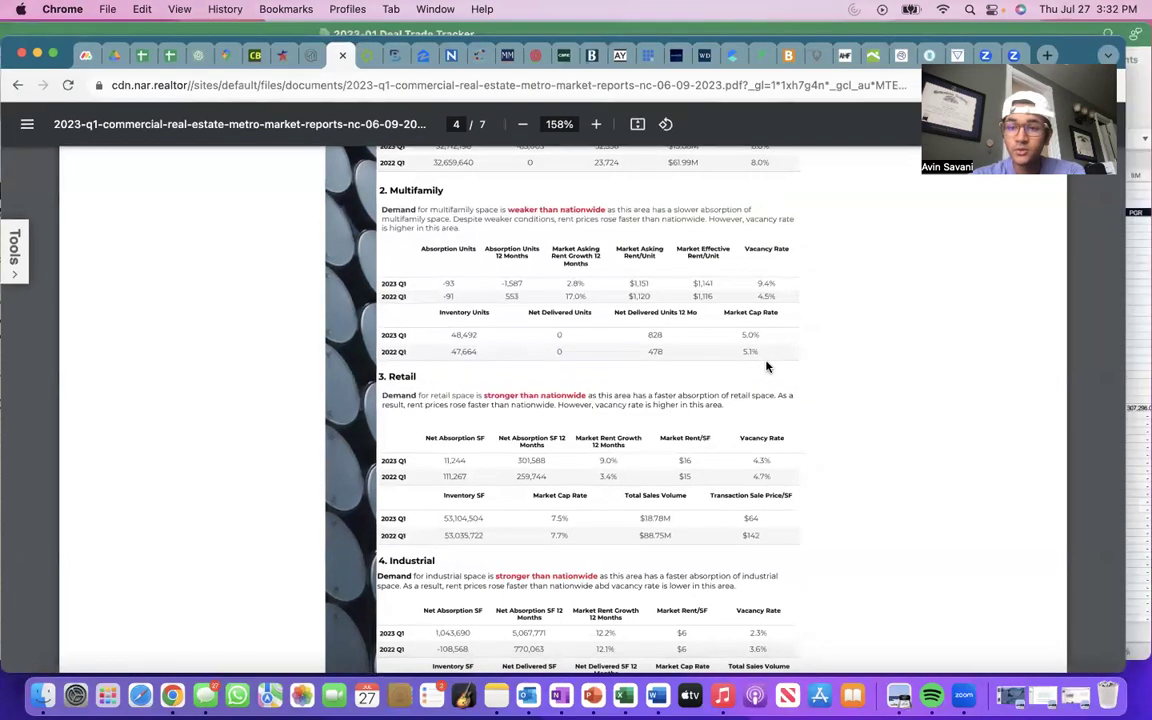
left_click(821, 306)
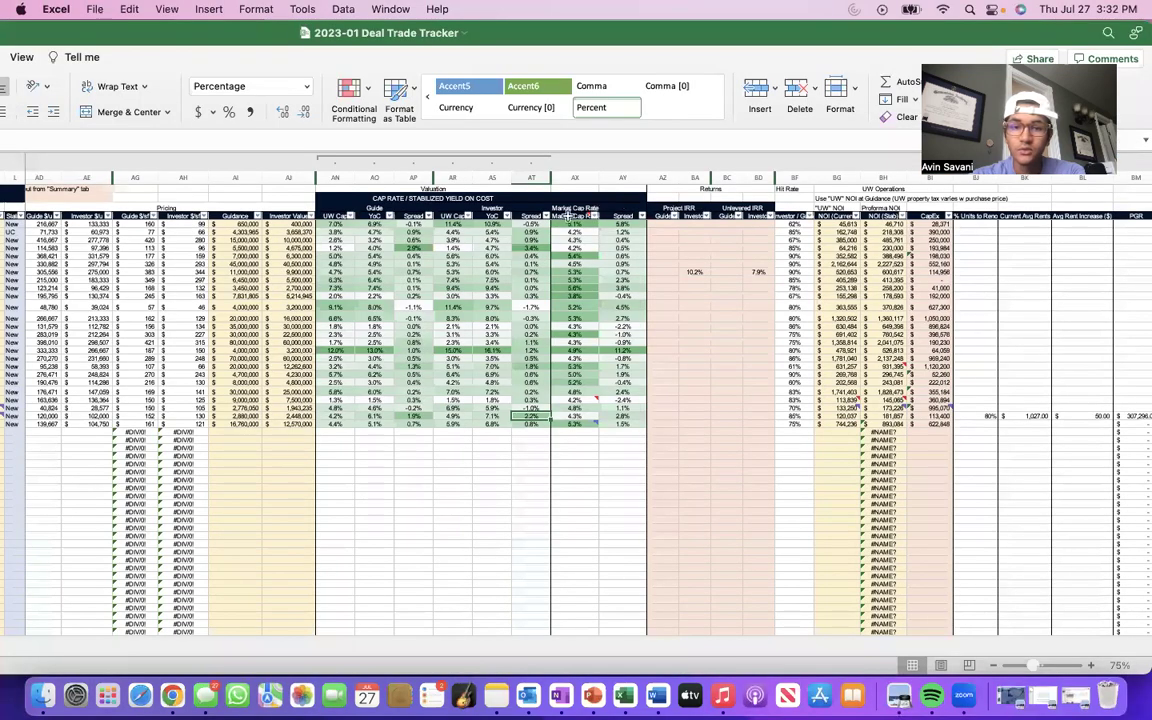
mouse_move(567, 214)
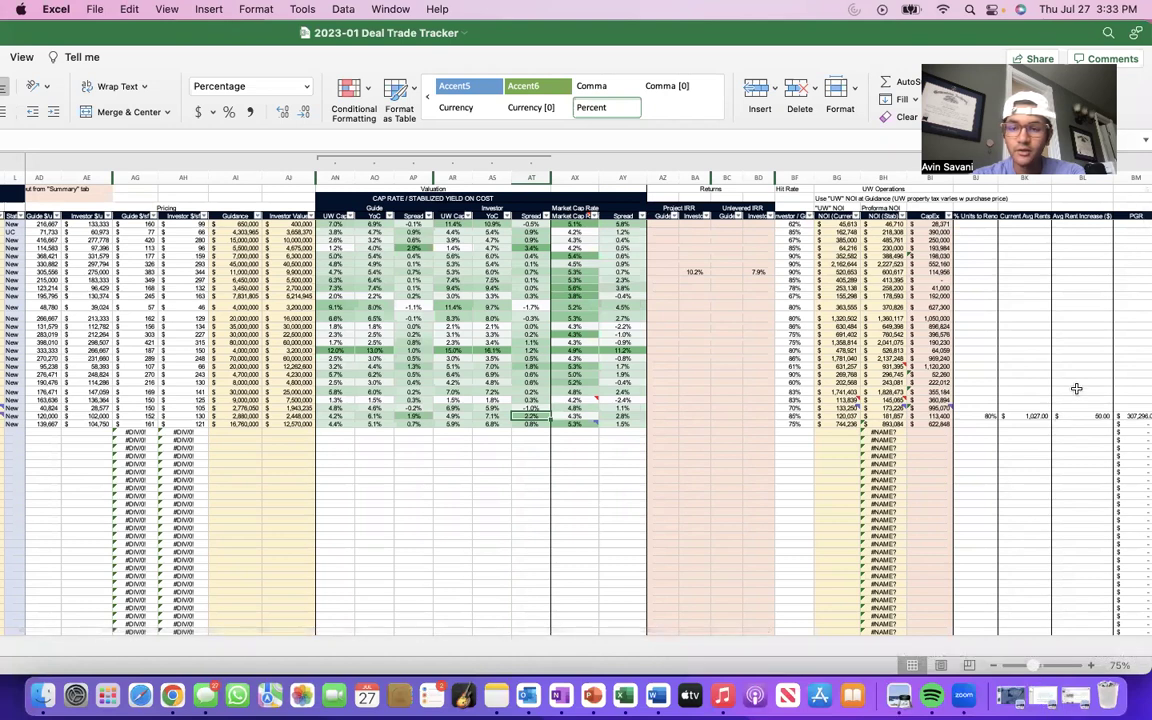
Switch to the desktop and open the Multifamily folder inside the Commercial RE Research folder.
key("F11")
double_click(906, 190)
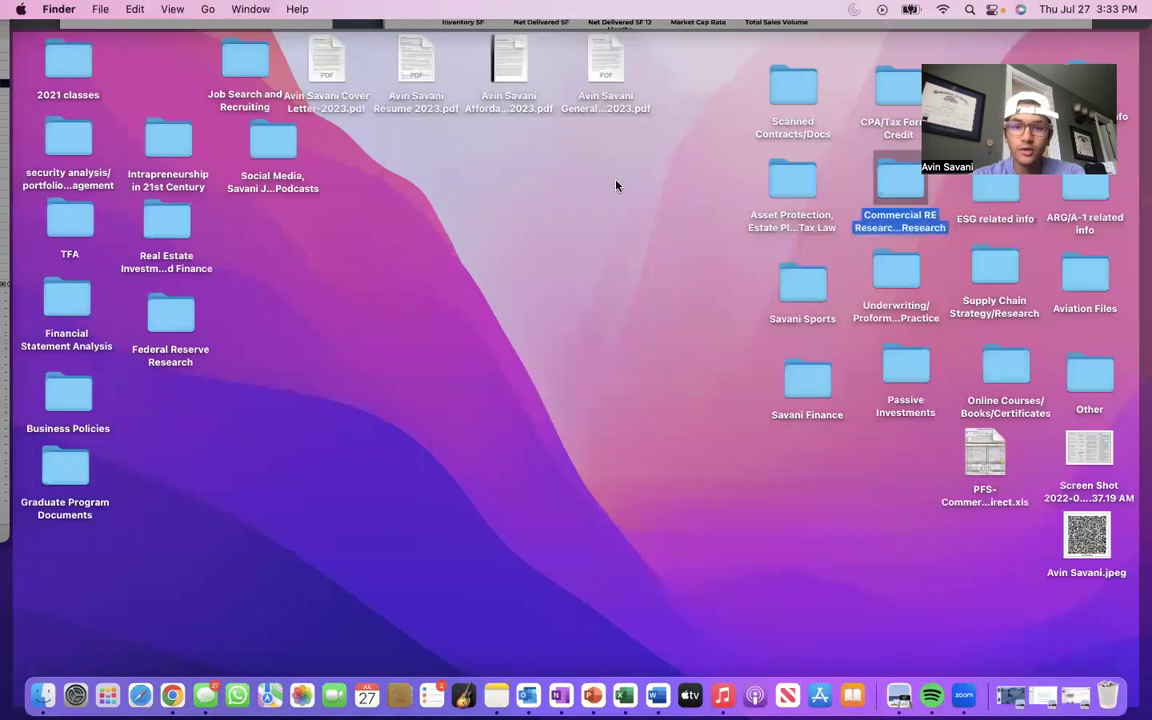
double_click(765, 98)
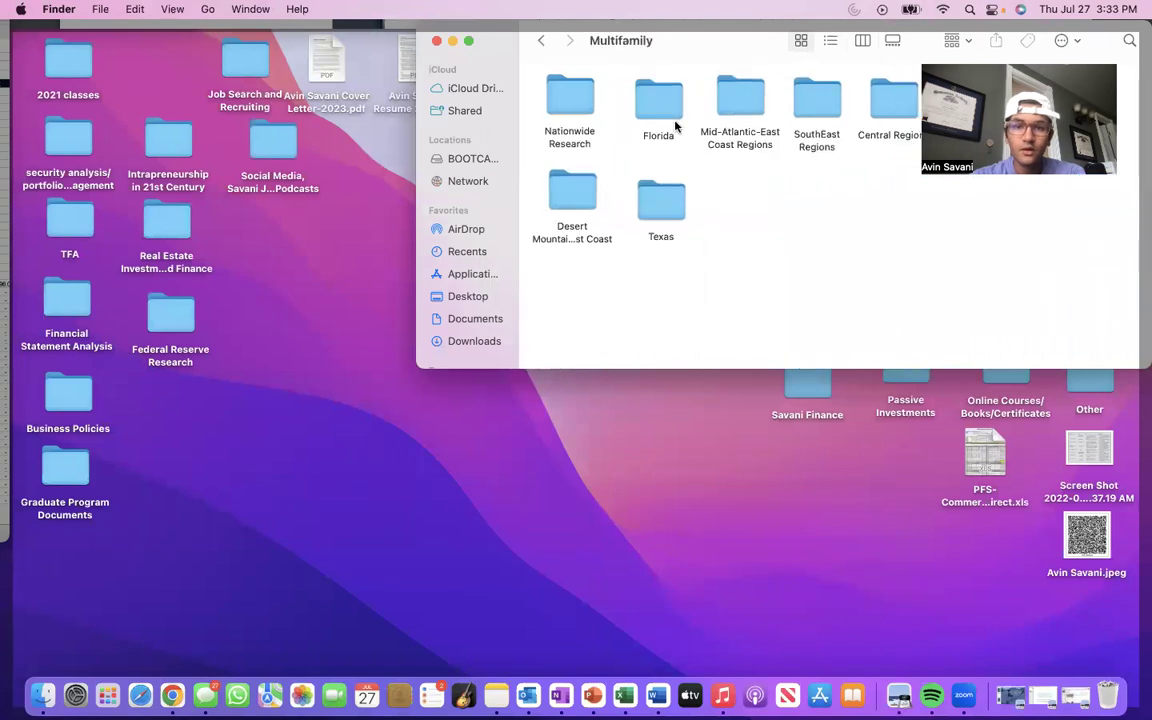
left_click(743, 106)
double_click(743, 104)
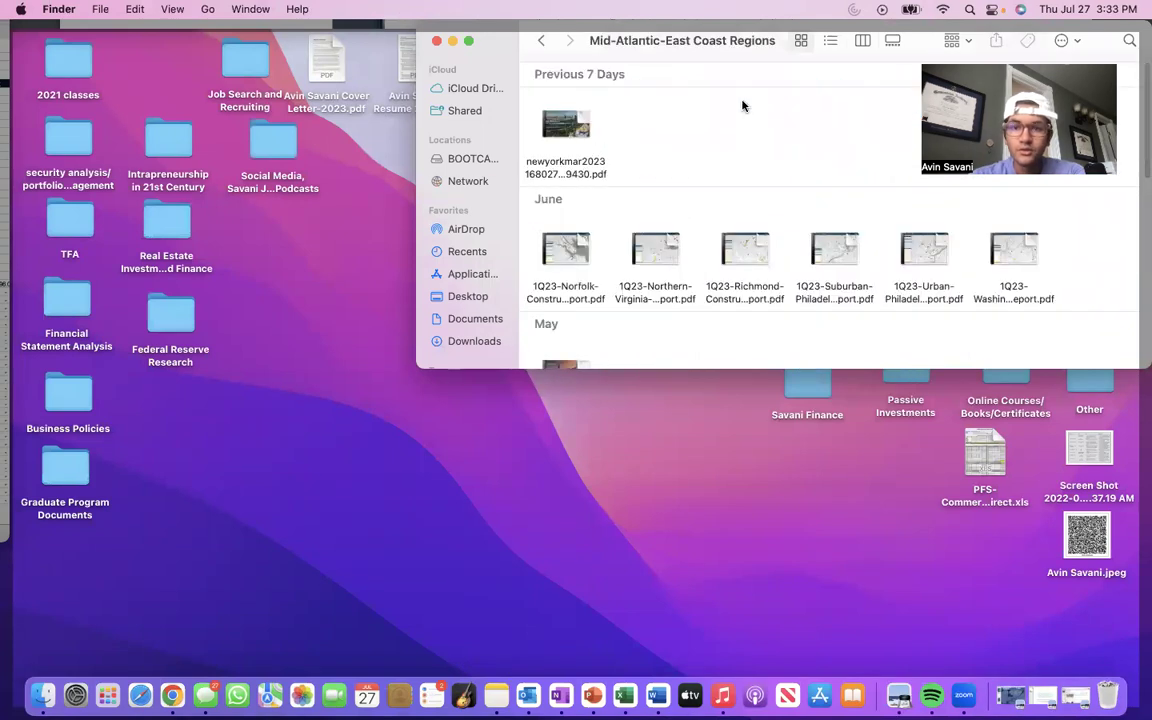
left_click(541, 41)
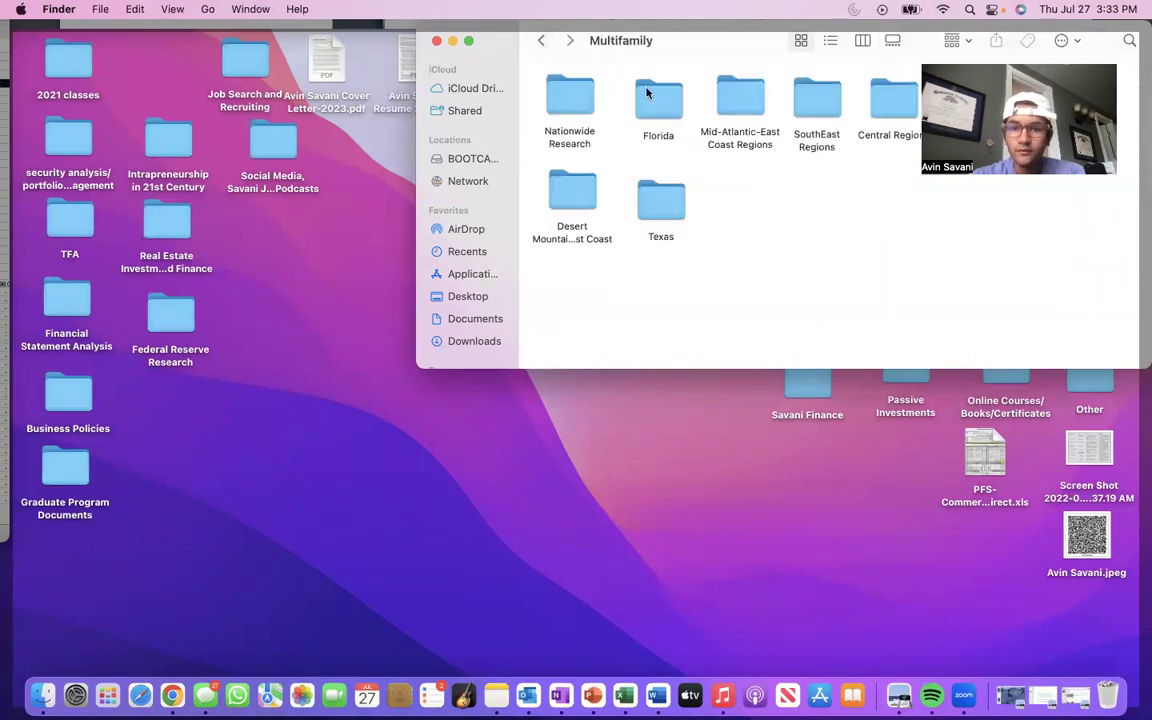
Open the carolinaswebcast2q23 PDF from the Carolinas folder inside SouthEast Regions.
double_click(814, 100)
double_click(566, 115)
double_click(566, 100)
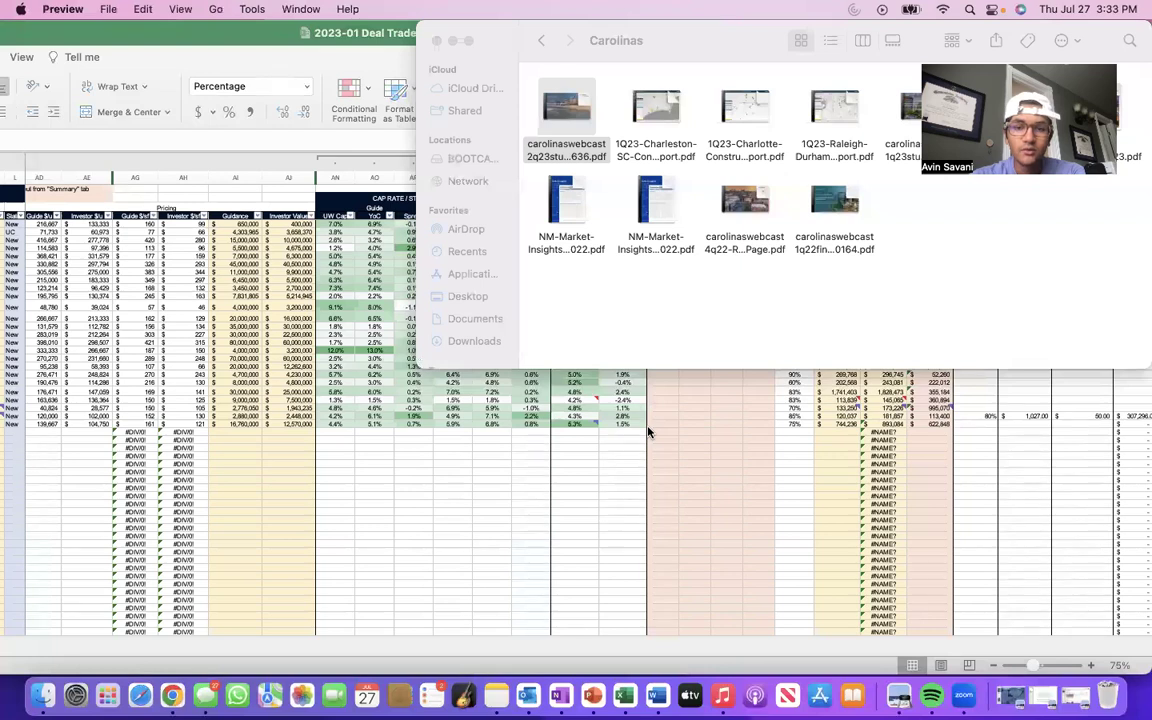
Compare the average cap rates on the Fayetteville (NC) and Wilmington pages of the RealPage report.
scroll(50, 512, "up", 2)
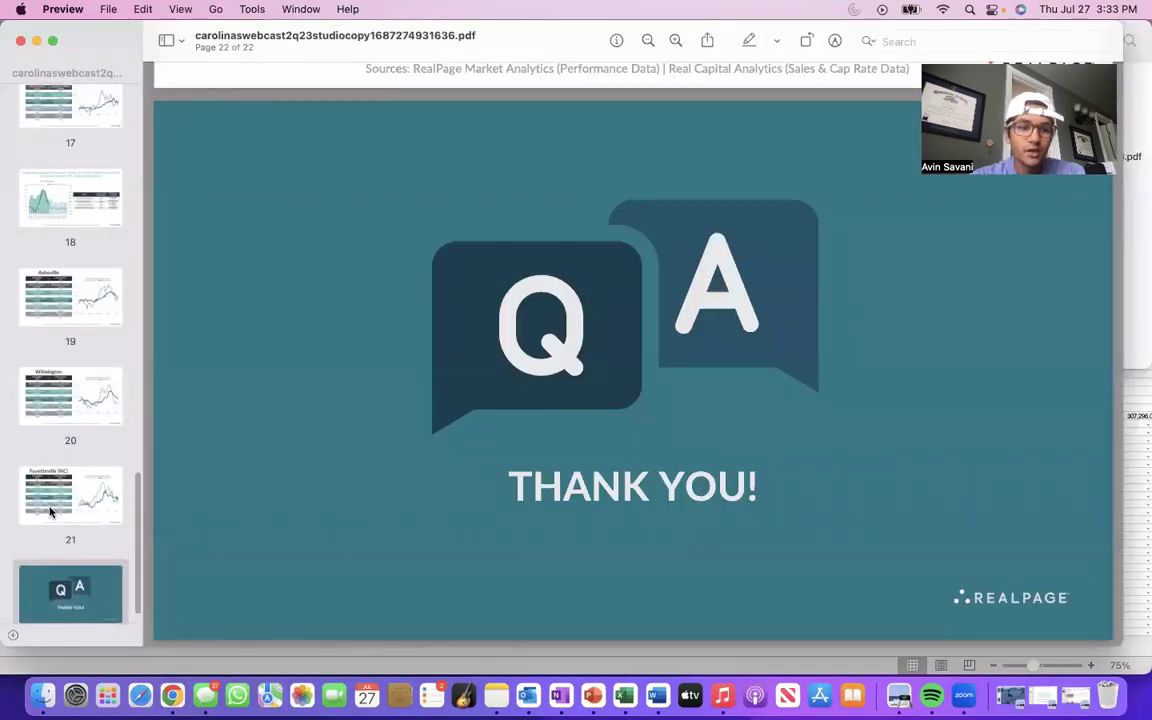
left_click(50, 512)
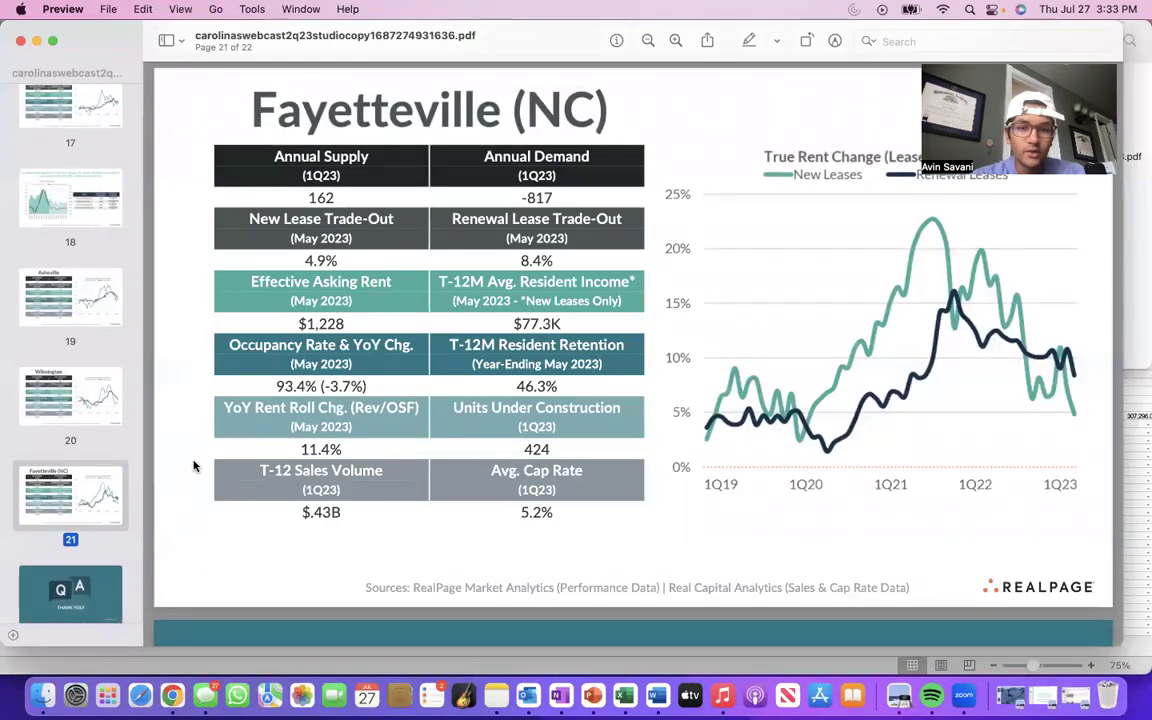
key("Up")
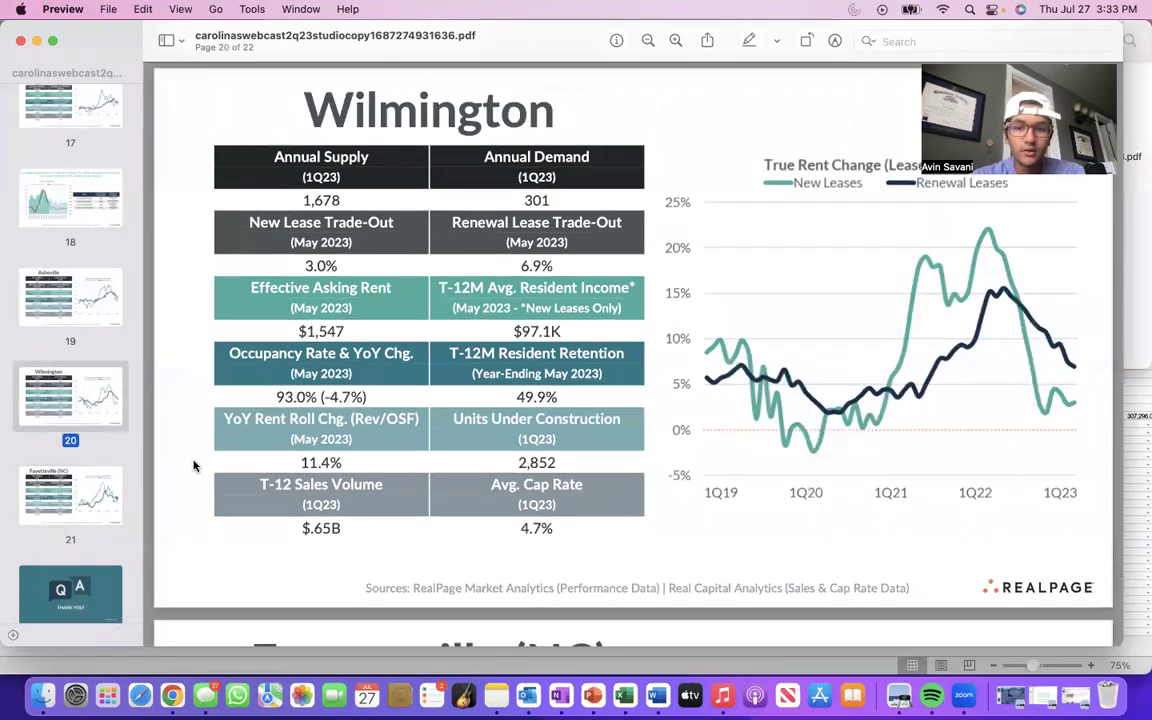
key("Down")
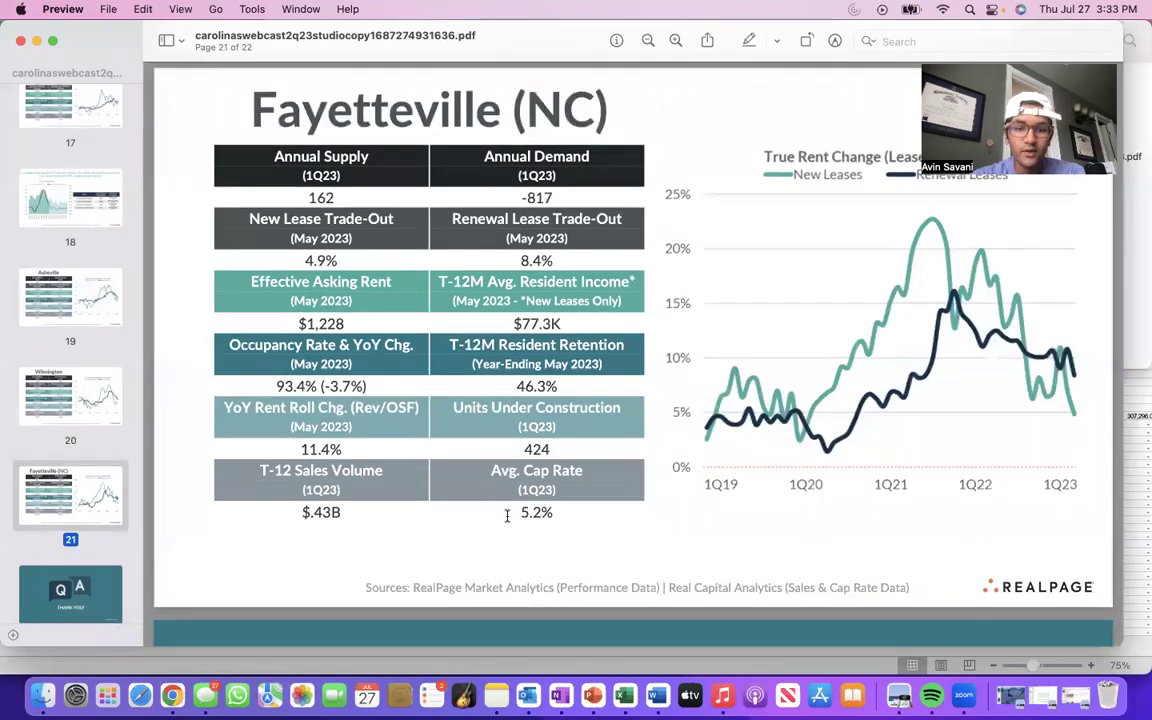
Check the average cap rates on the Fayetteville (NC), Asheville and Columbia pages of the RealPage report.
left_click_drag(555, 512, 518, 512)
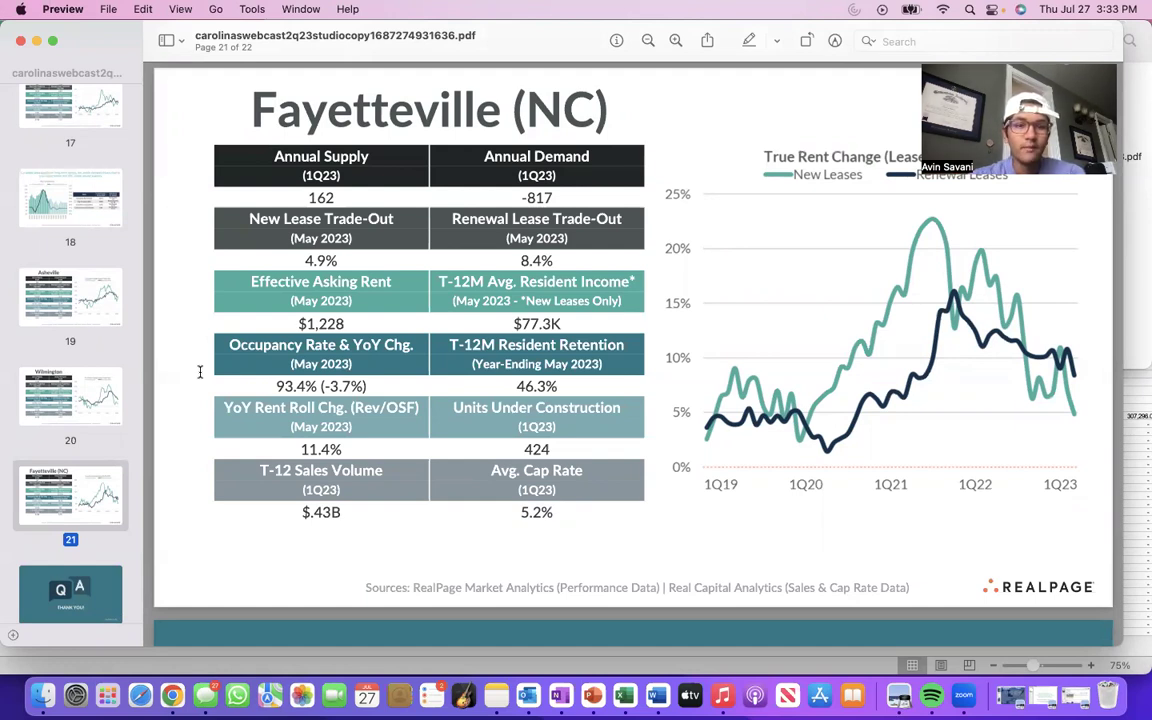
scroll(200, 372, "up", 3)
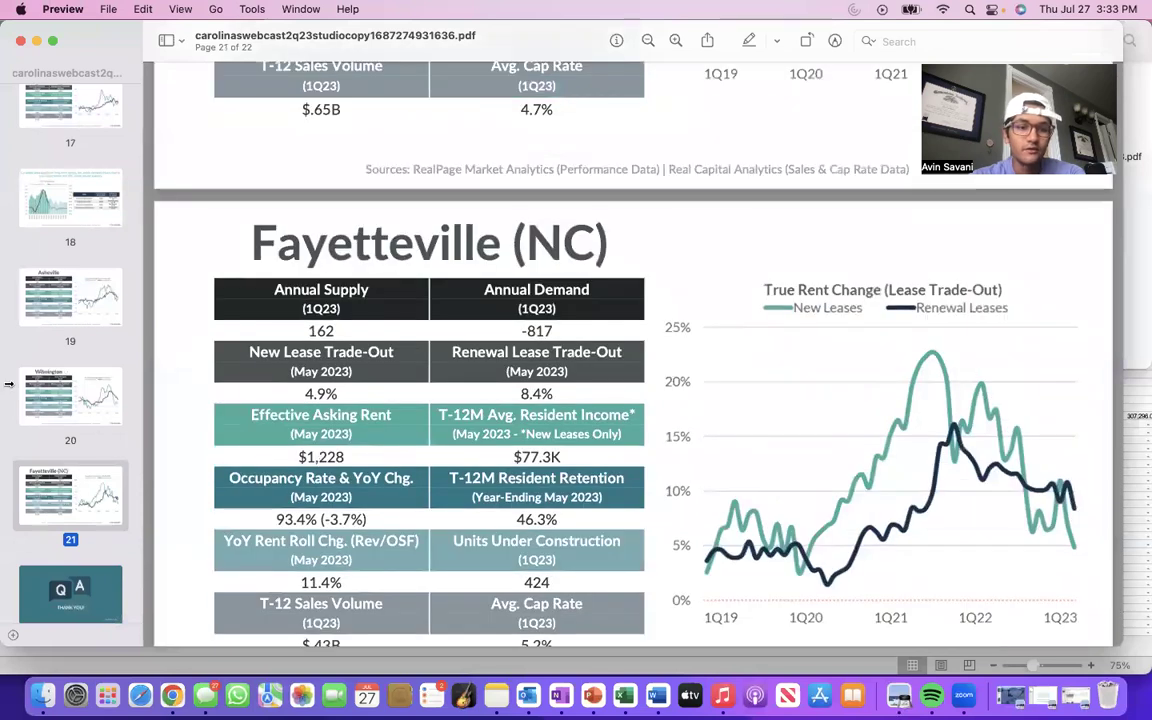
left_click(75, 400)
left_click(76, 285)
scroll(80, 300, "up", 3)
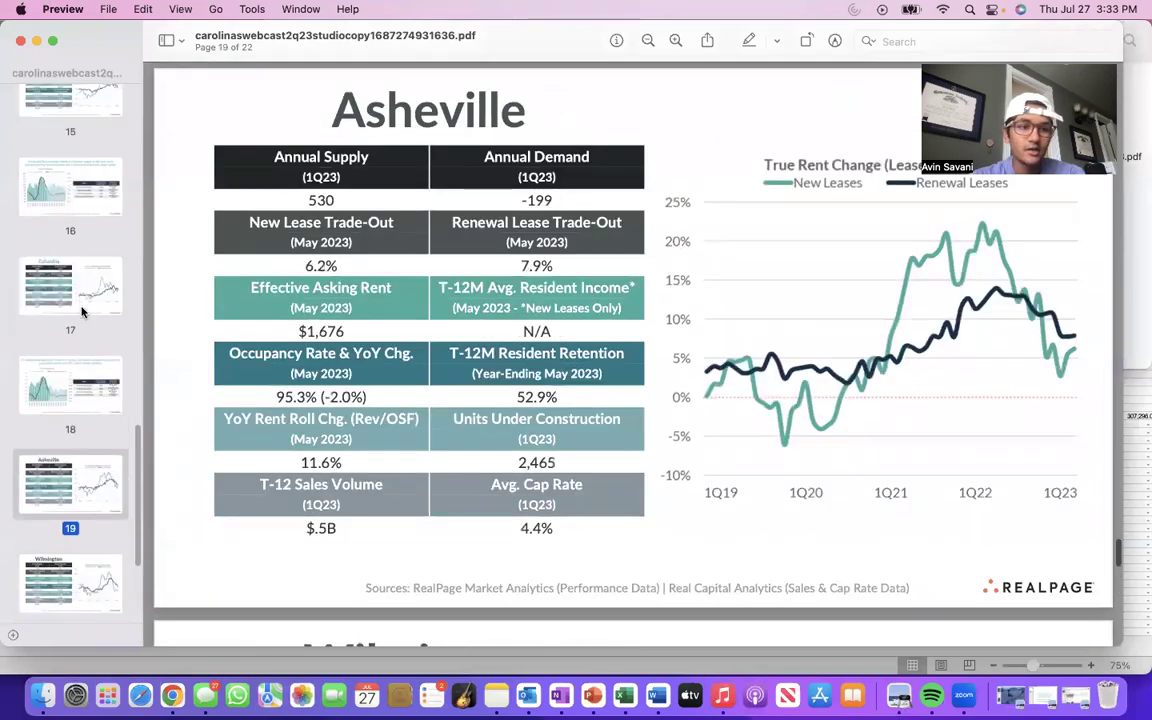
left_click(82, 310)
scroll(80, 305, "up", 2)
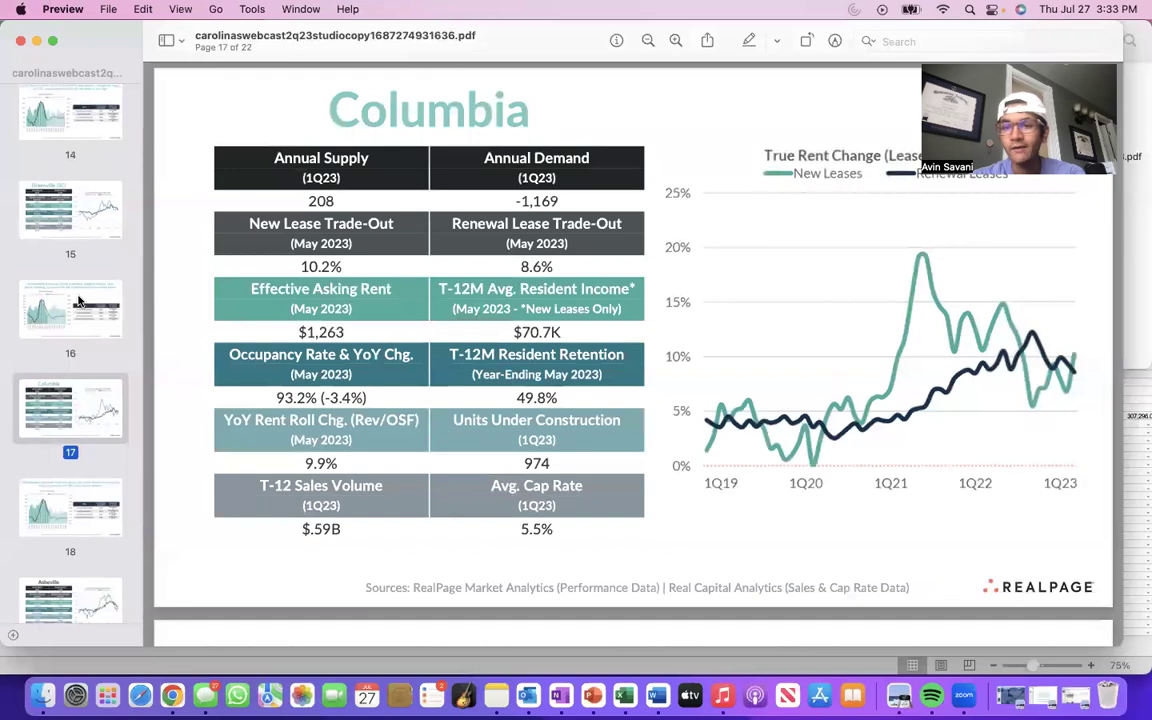
scroll(79, 301, "up", 1)
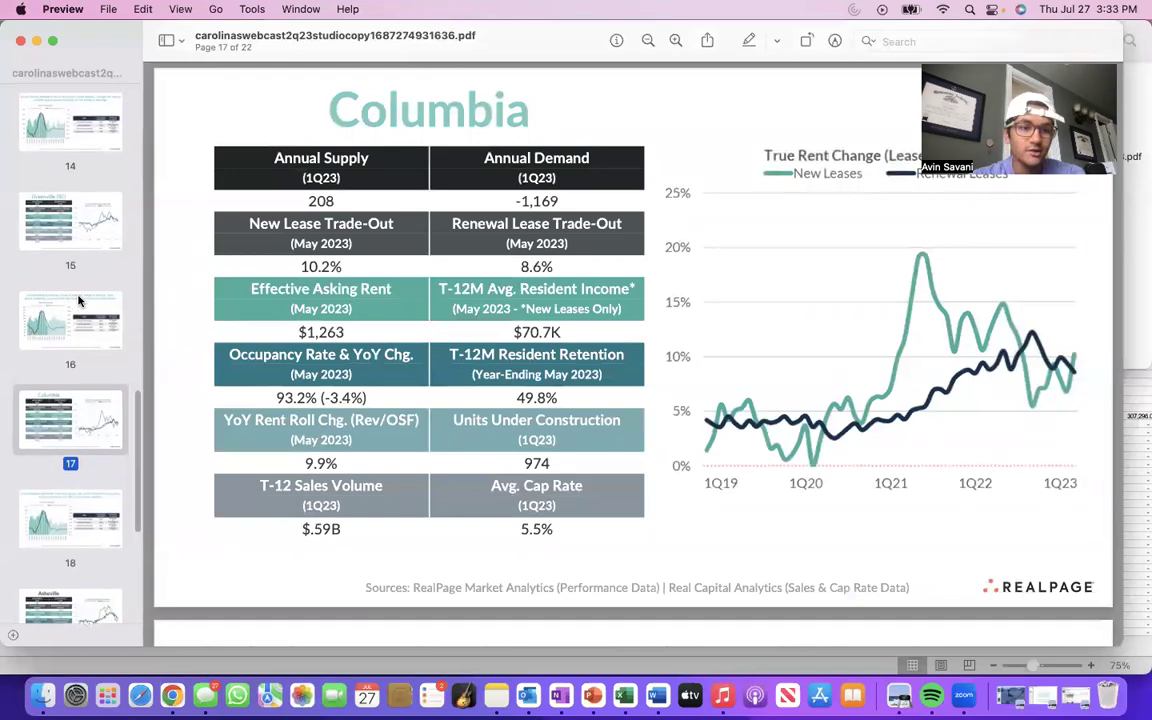
scroll(77, 380, "up", 5)
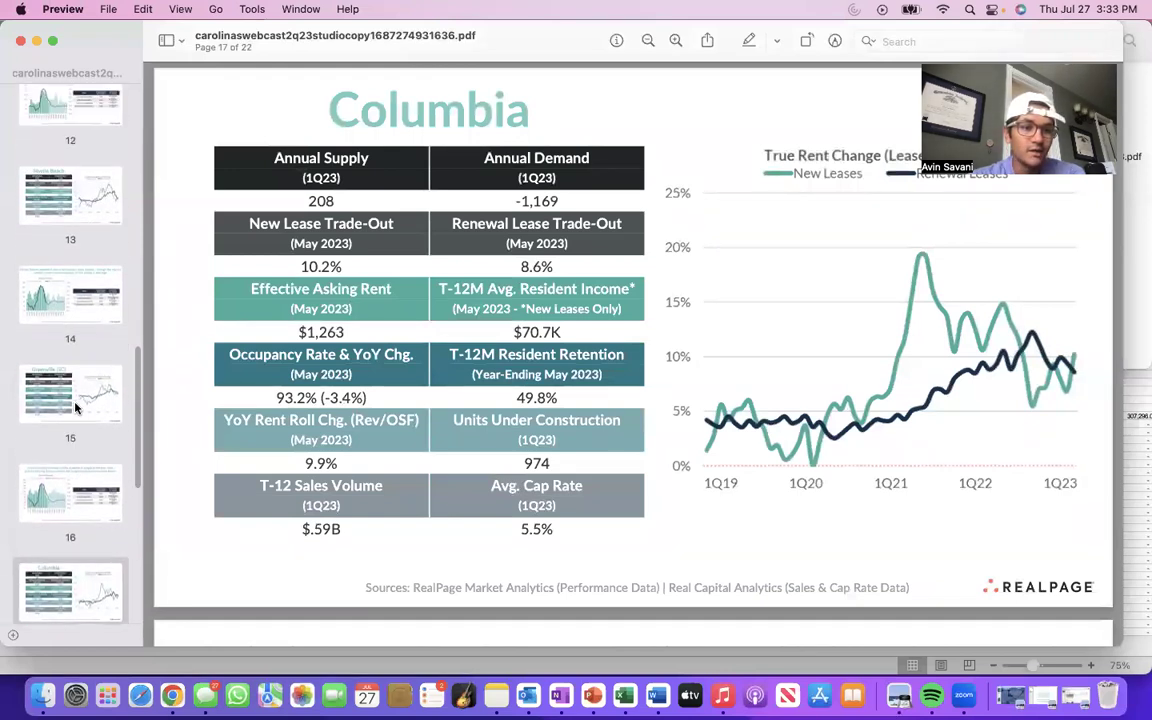
Compare the average cap rates on the Greenville (SC), Charleston and Charlotte pages of the report.
left_click(75, 407)
scroll(75, 408, "up", 7)
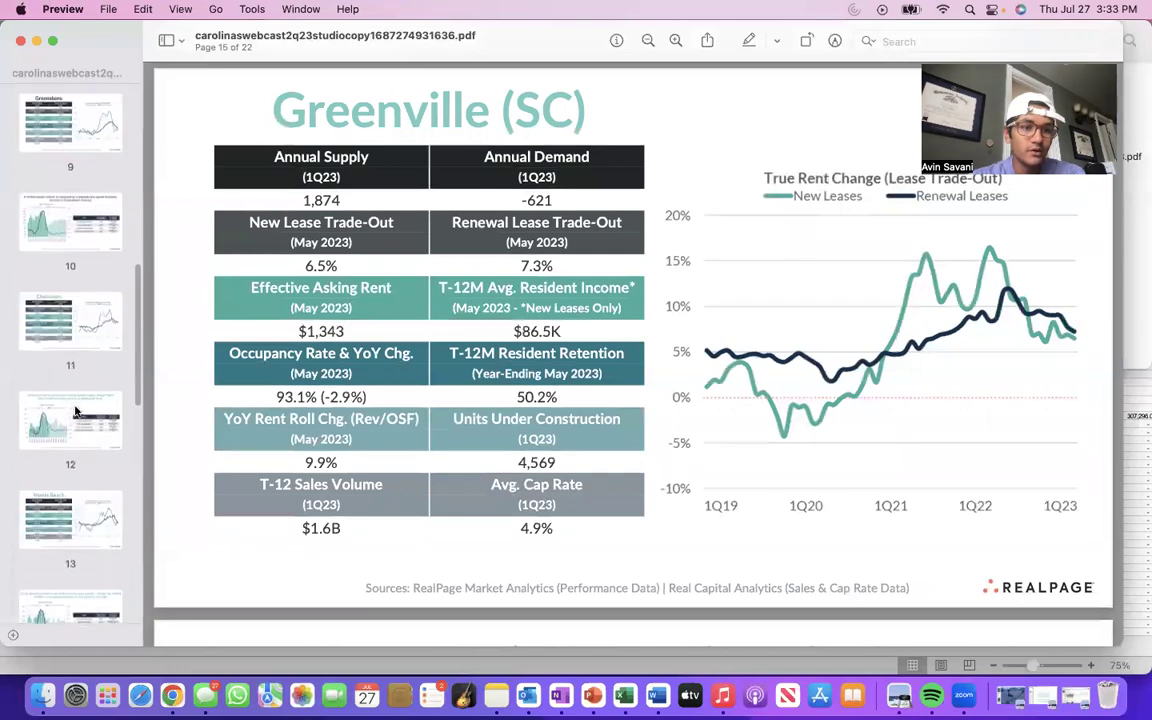
left_click(64, 325)
scroll(63, 333, "up", 4)
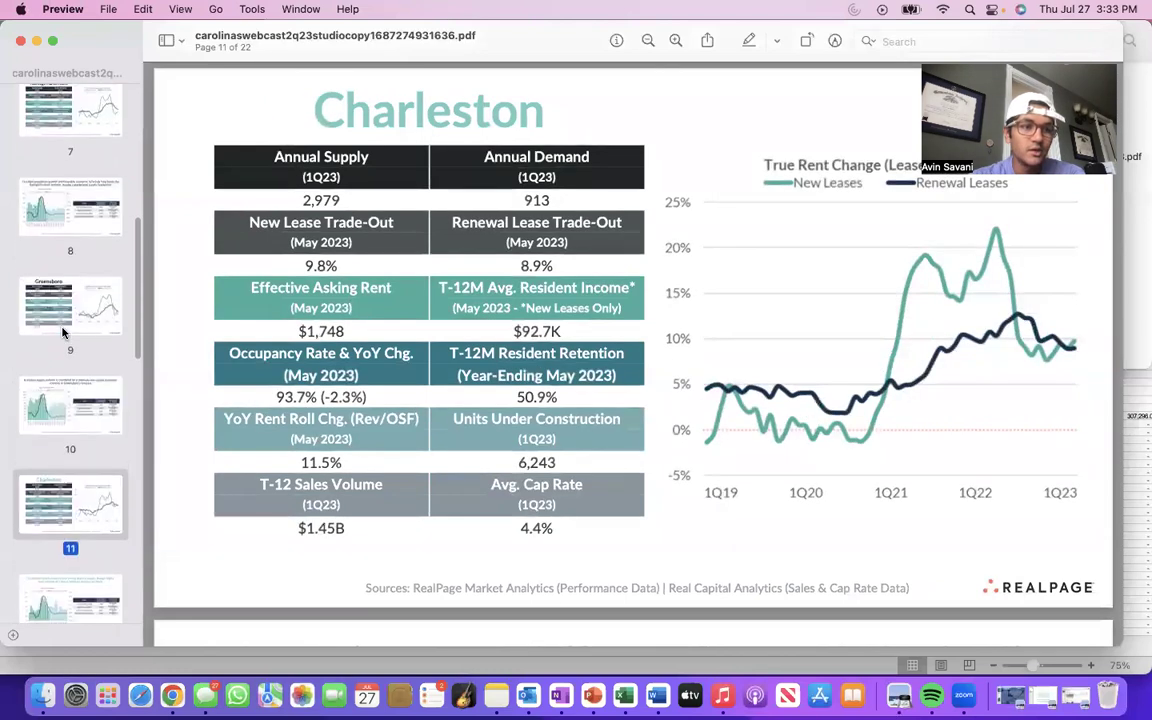
scroll(62, 333, "up", 3)
left_click(59, 372)
left_click(85, 200)
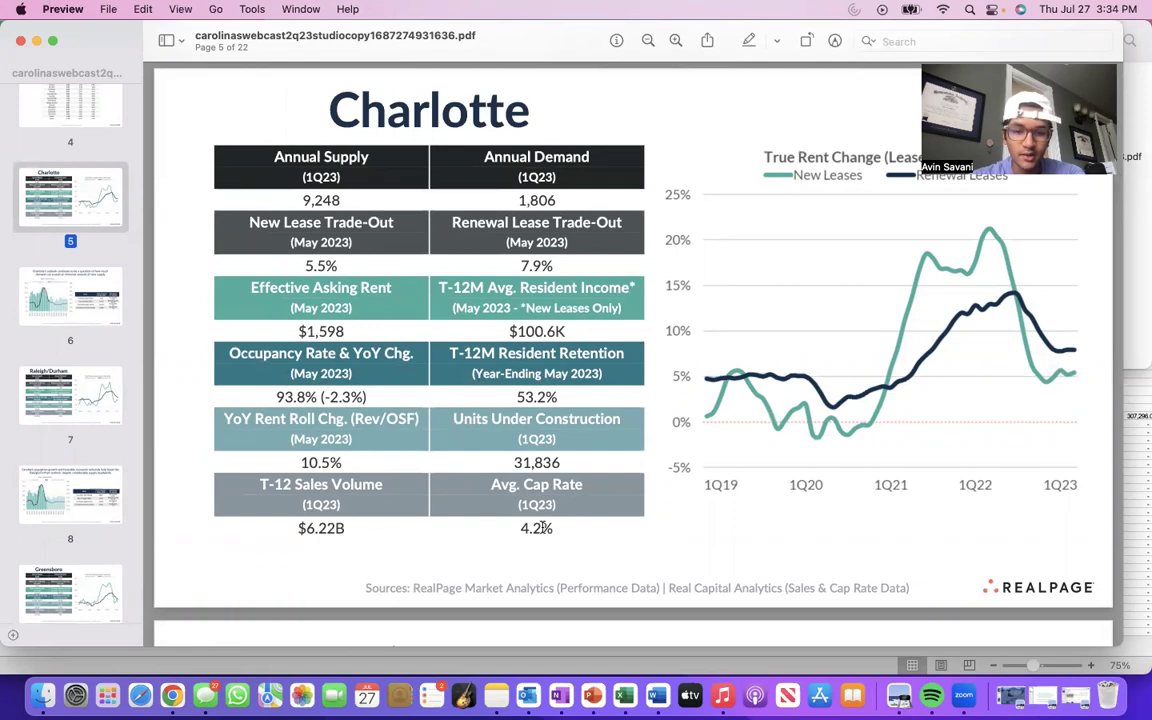
Switch back to the Deal Trade Tracker in Excel and read the source note on the Market Cap Rate header.
key("ctrl+Up")
left_click(967, 473)
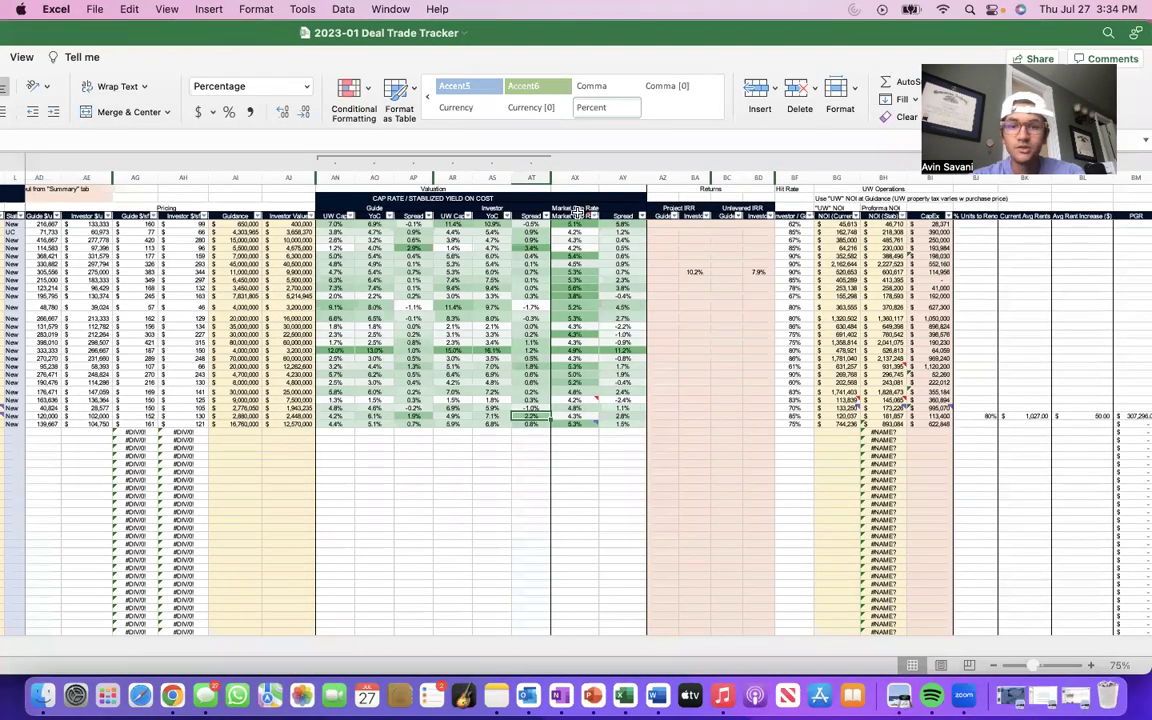
left_click(577, 213)
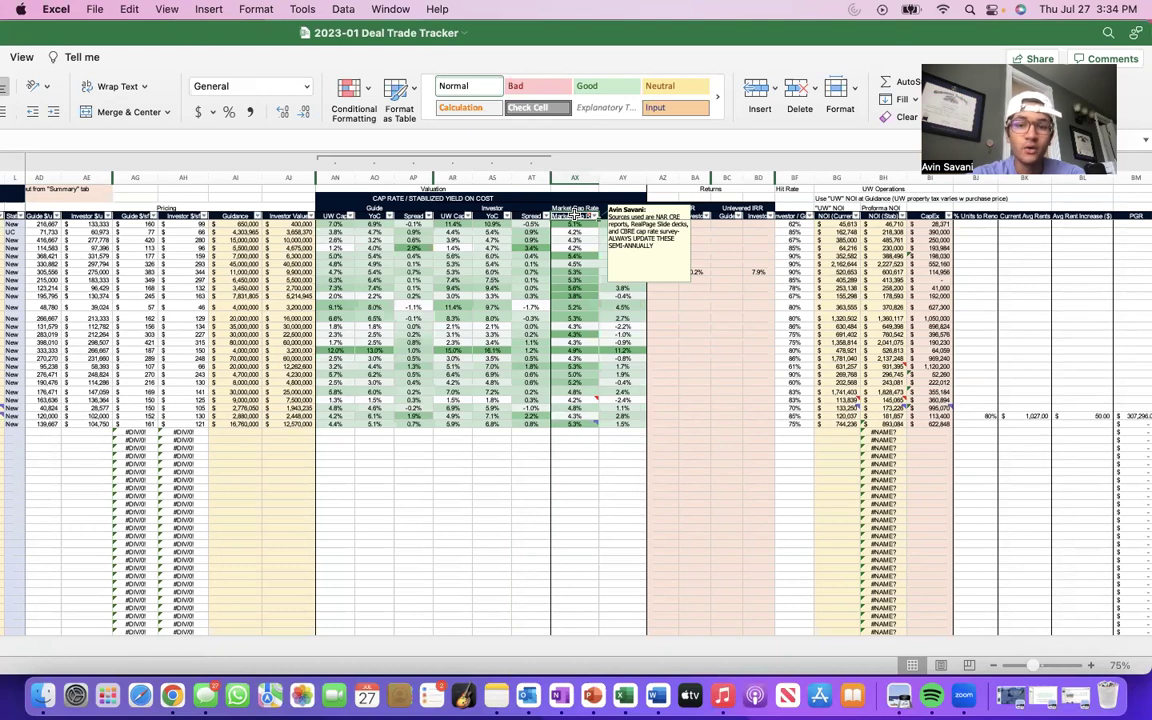
left_click(580, 399)
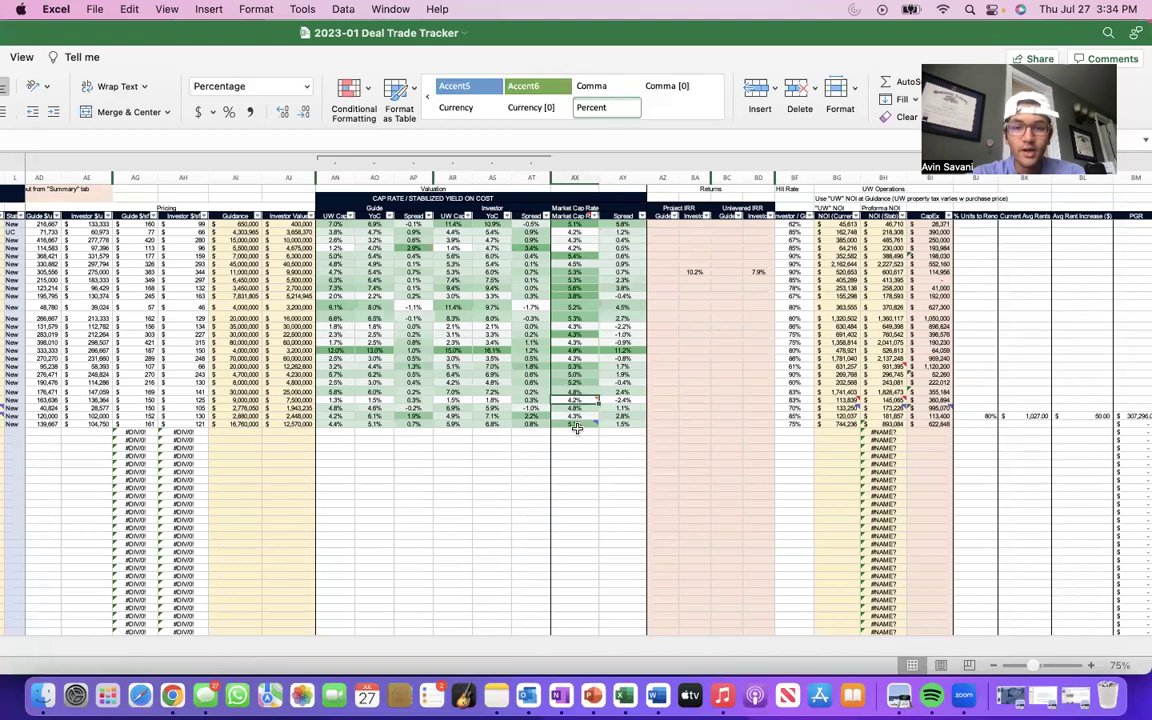
left_click(577, 215)
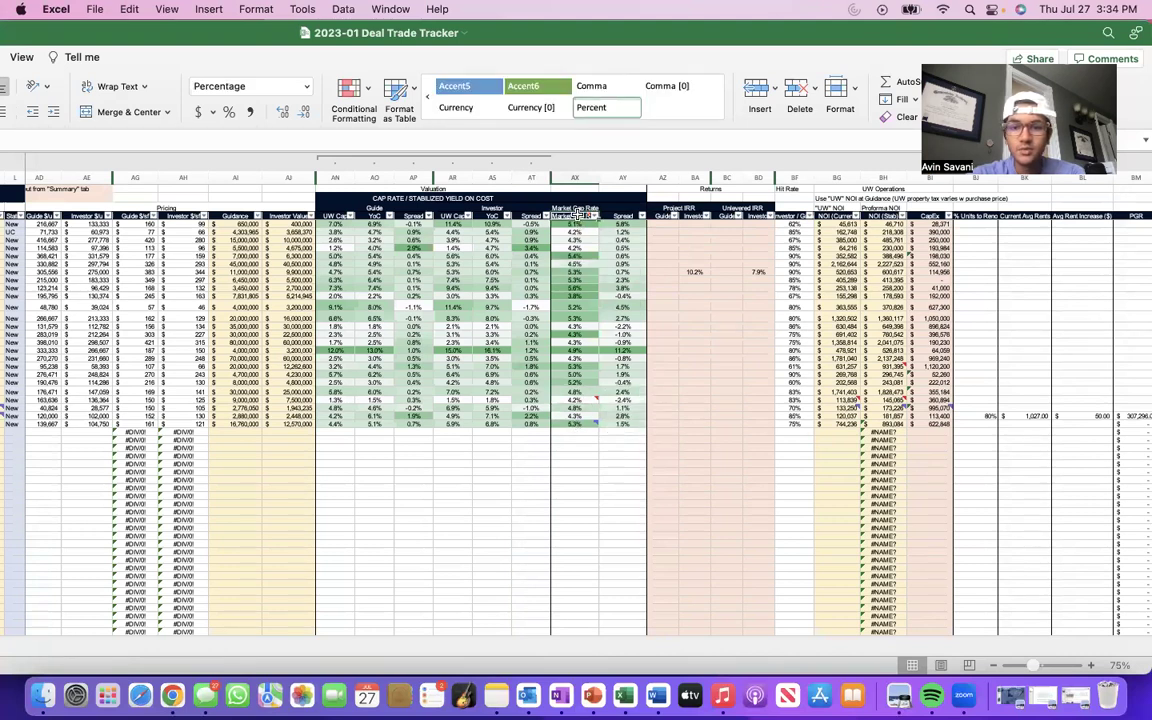
mouse_move(577, 215)
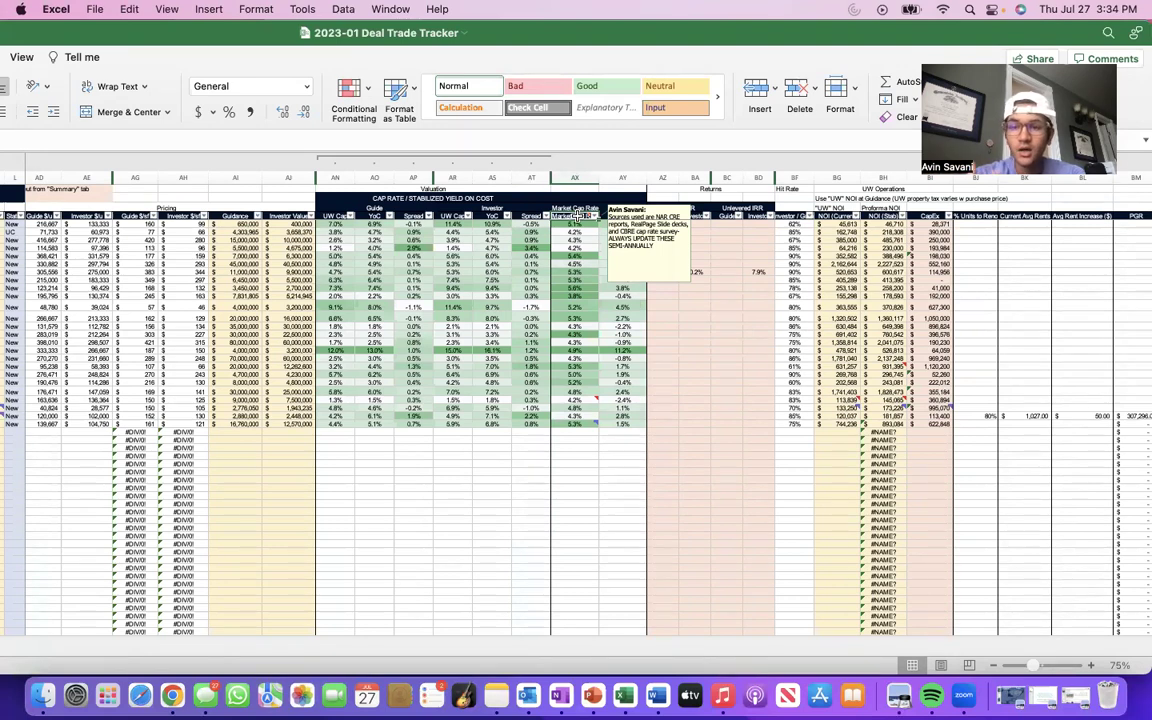
left_click(576, 408)
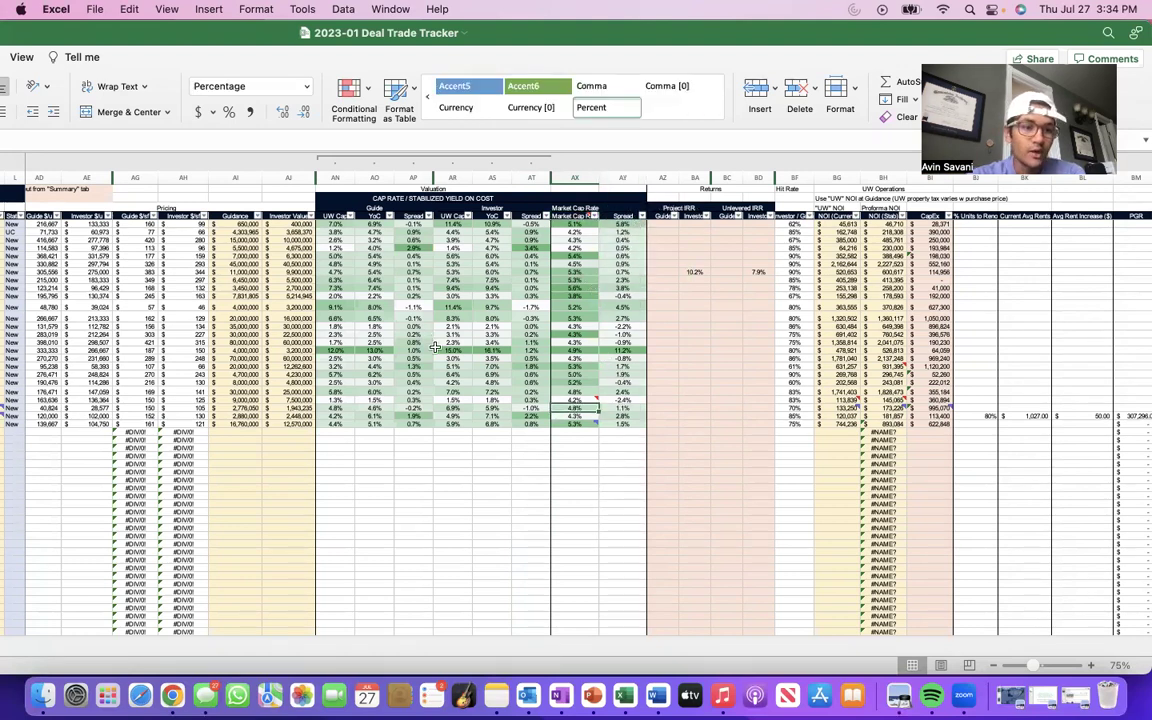
scroll(79, 325, "left", 5)
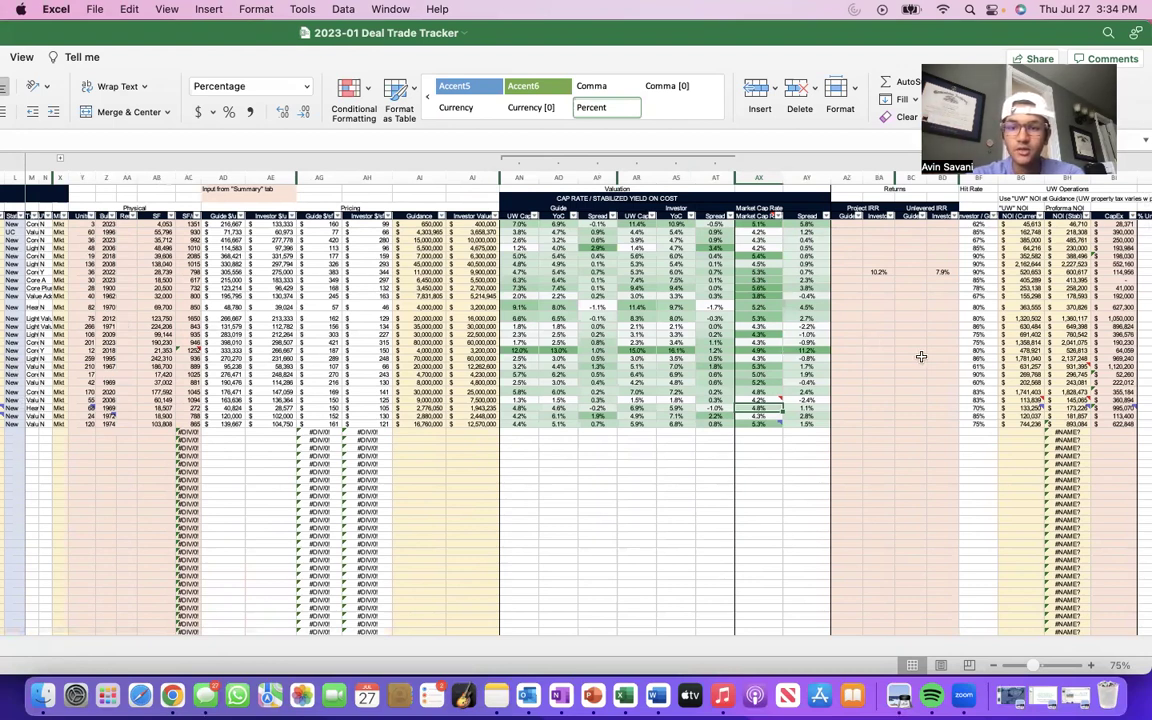
left_click(773, 366)
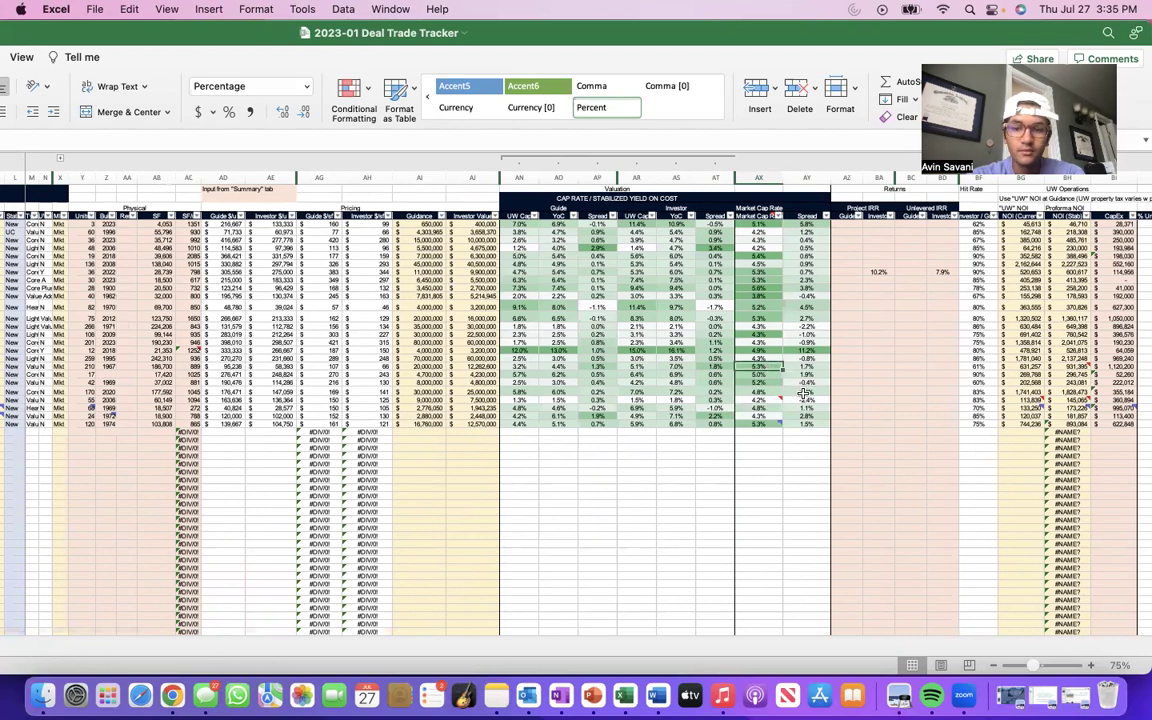
left_click(713, 463)
left_click(871, 451)
scroll(871, 451, "down", 5)
scroll(871, 451, "up", 4)
scroll(871, 451, "right", 3)
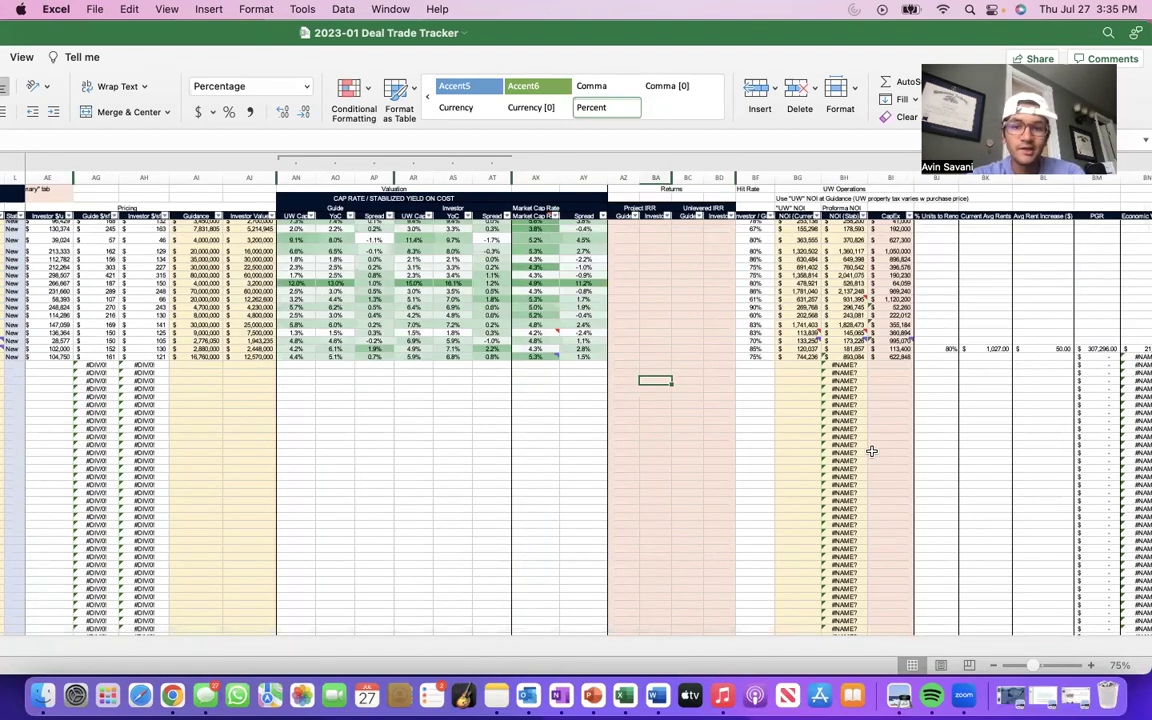
scroll(877, 391, "up", 3)
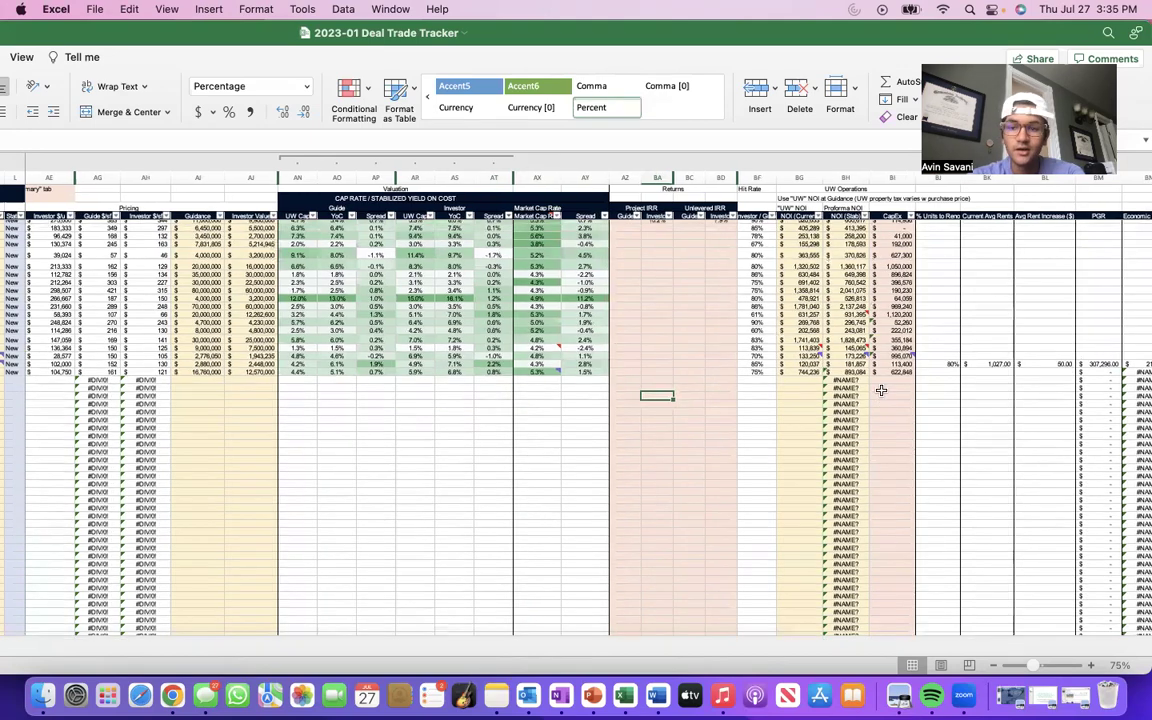
Examine the Project IRR and Unlevered IRR columns under Returns, along with the UW Operations columns through to Notes.
scroll(881, 390, "right", 3)
scroll(881, 390, "right", 3)
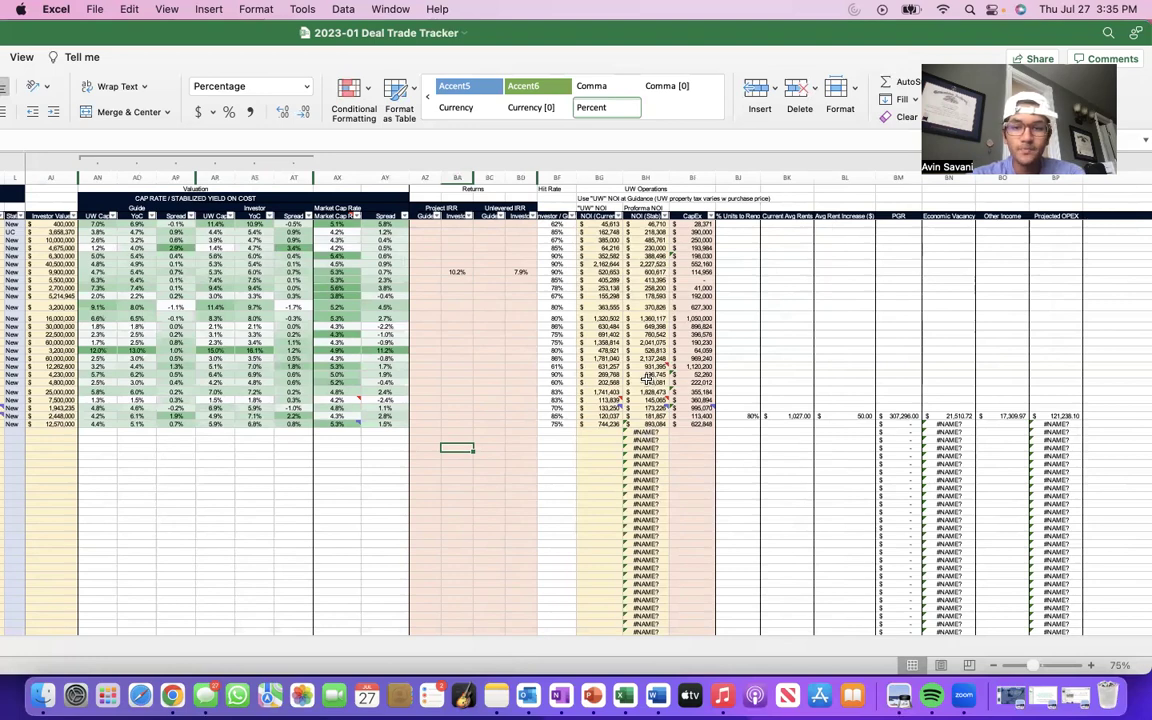
scroll(600, 375, "right", 3)
scroll(646, 379, "right", 5)
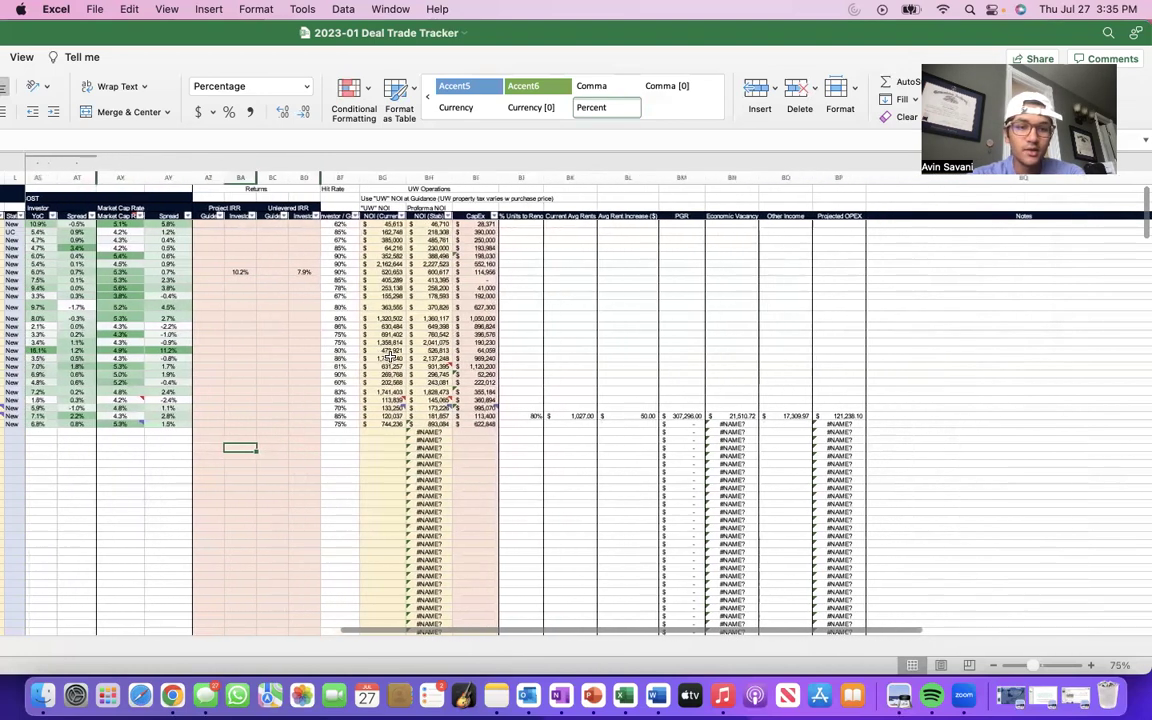
scroll(390, 356, "right", 2)
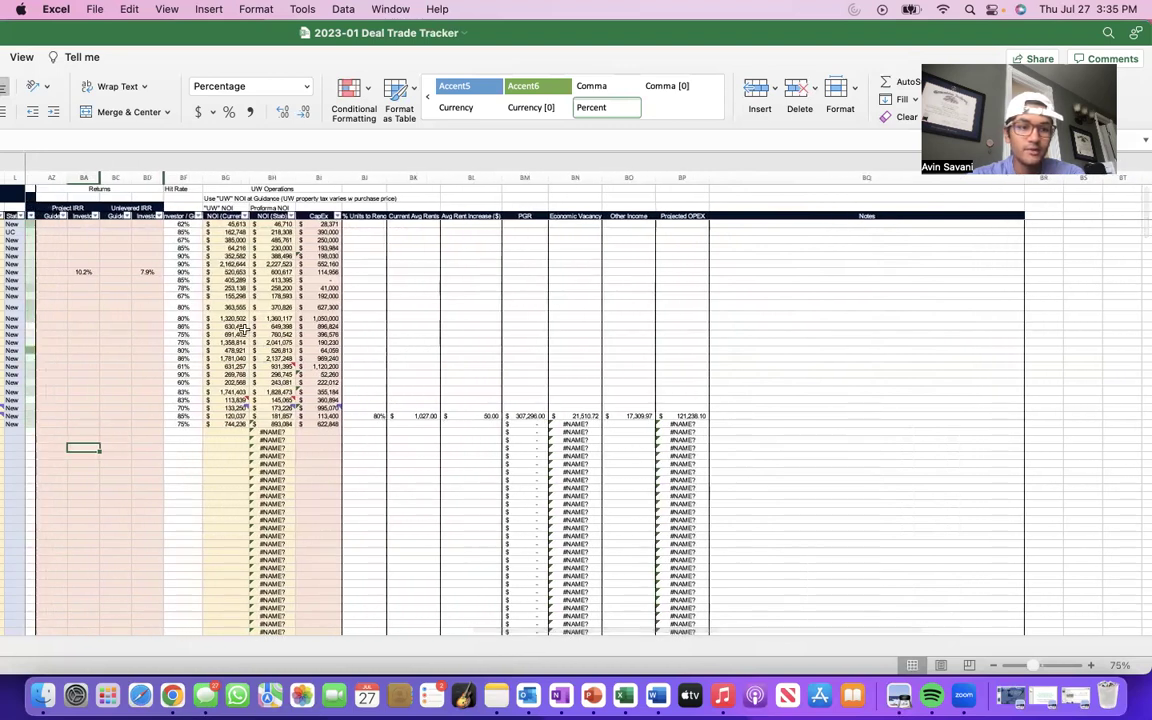
left_click(48, 249)
left_click(84, 280)
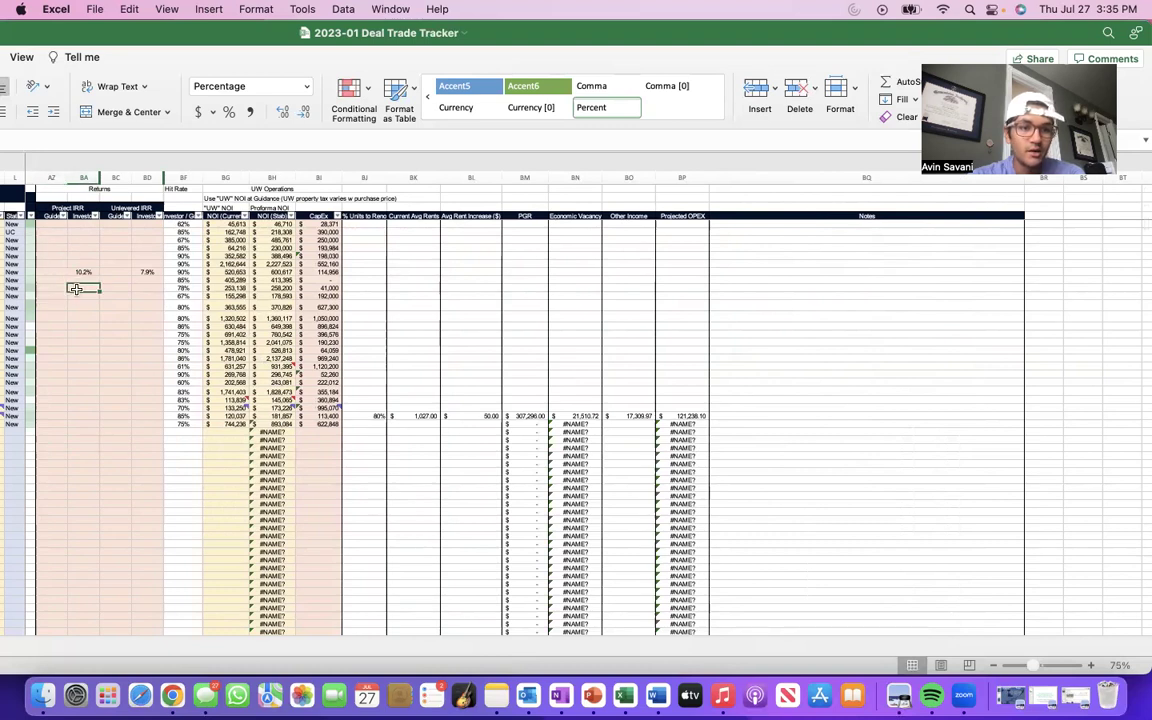
left_click(112, 280)
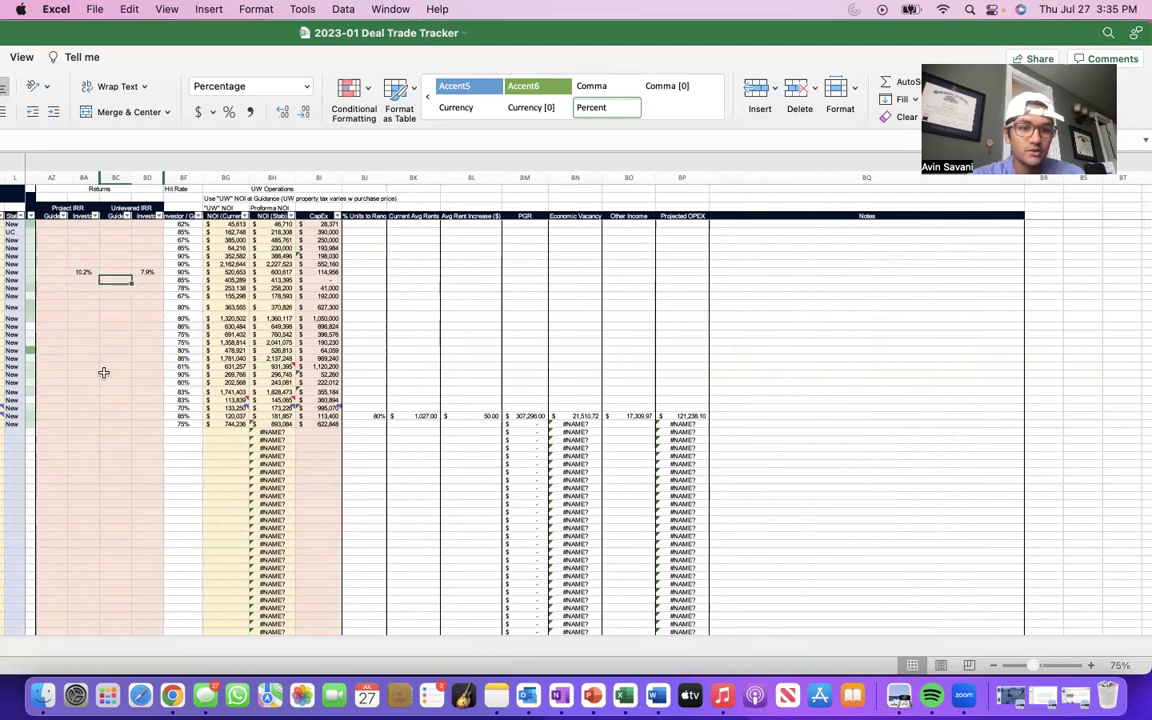
scroll(316, 452, "left", 2)
scroll(316, 452, "left", 1)
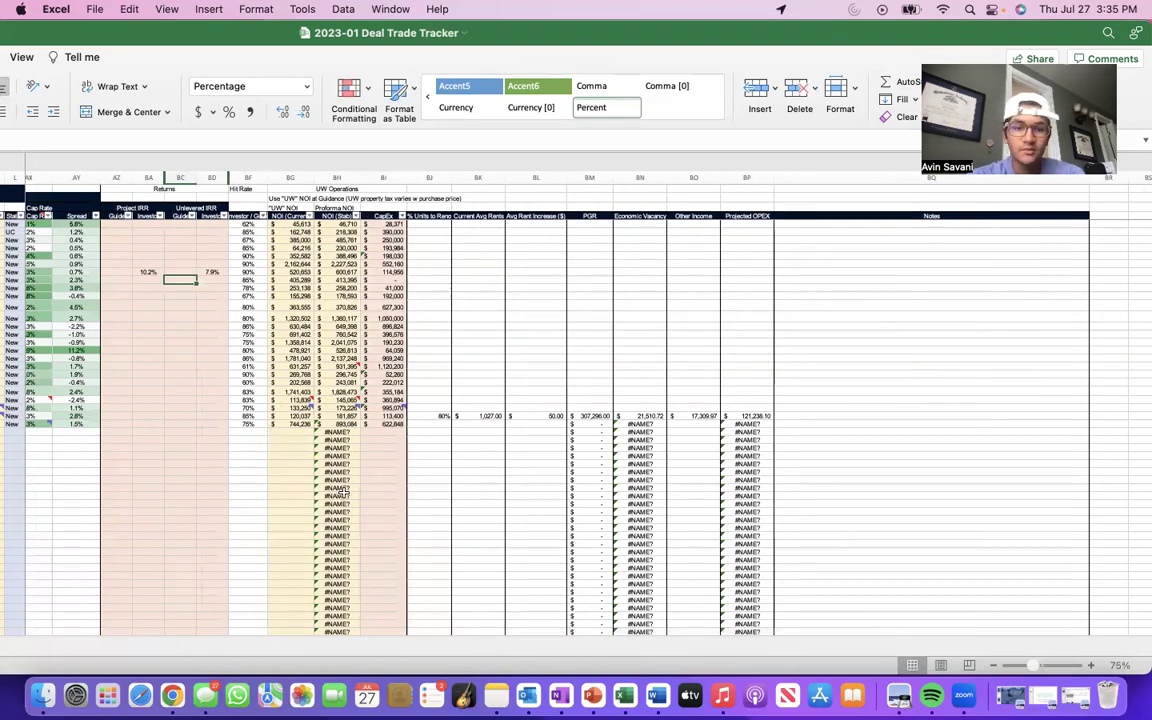
Examine the summary rows beneath the deal list across the Valuation, Returns and UW Operations columns.
scroll(206, 491, "down", 10)
scroll(343, 492, "down", 10)
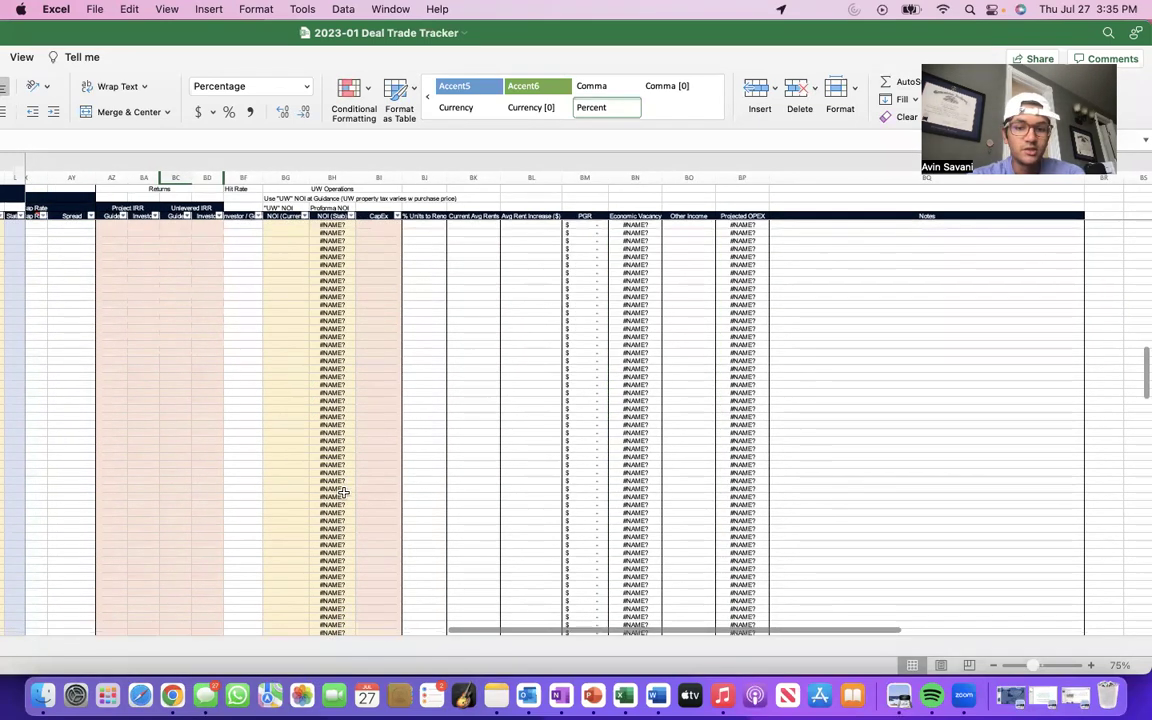
scroll(343, 492, "left", 10)
scroll(343, 492, "left", 2)
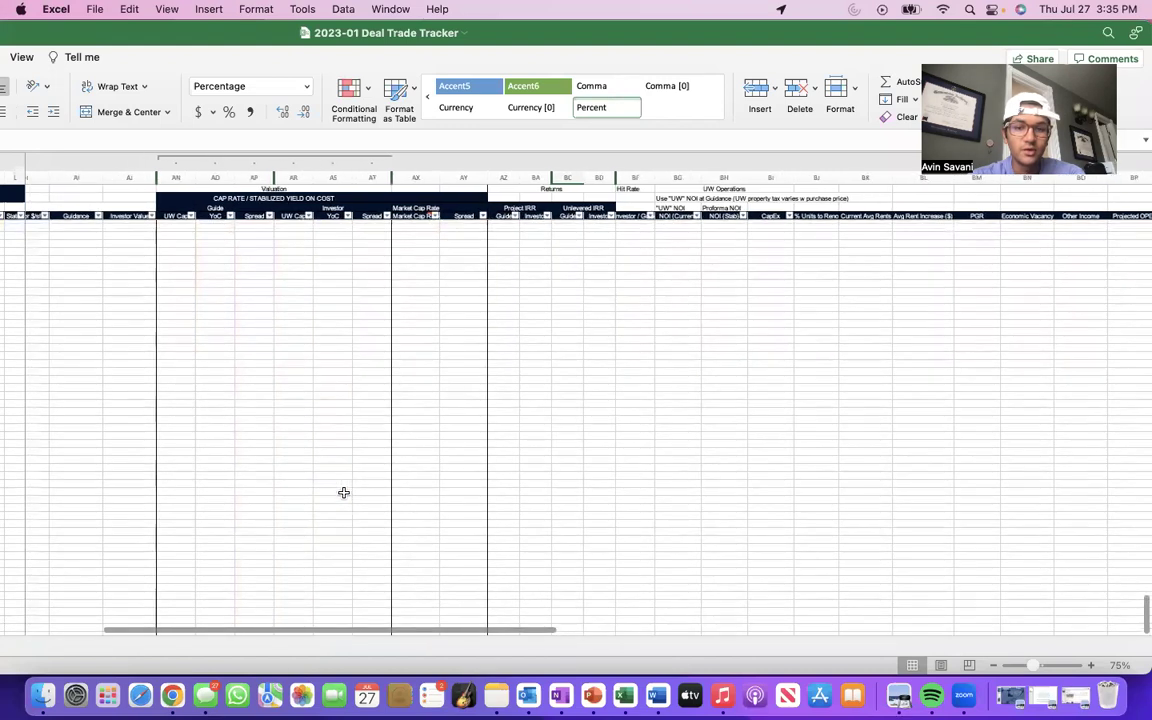
scroll(343, 492, "up", 10)
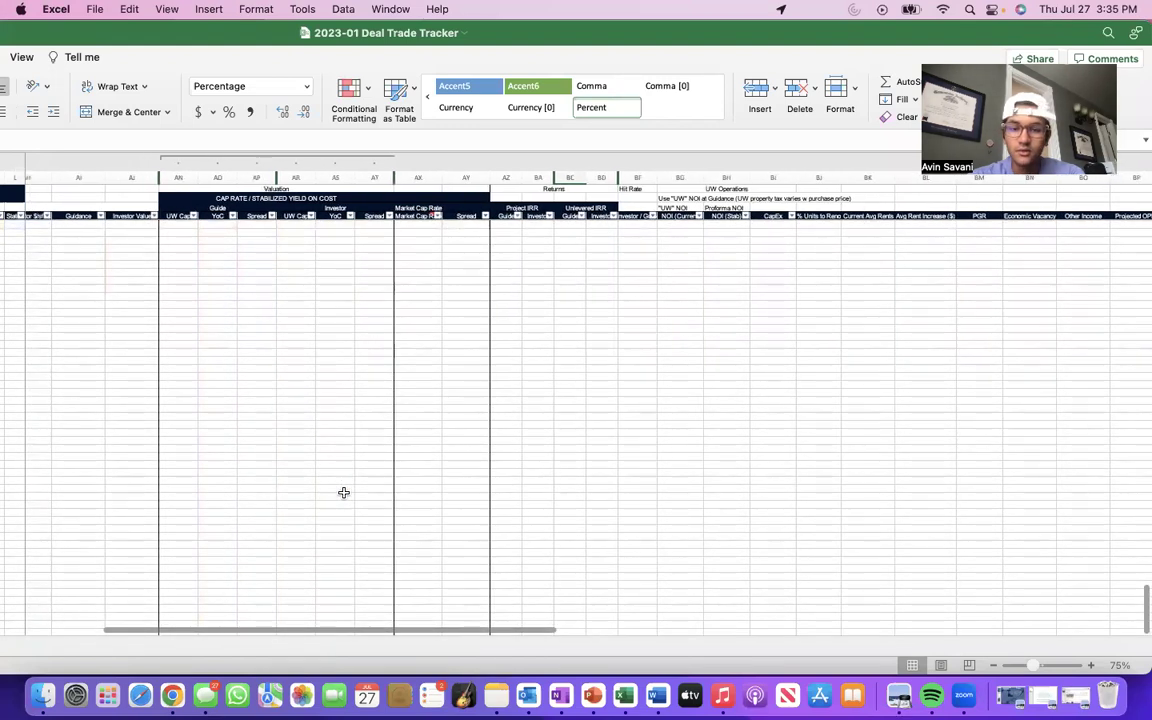
scroll(343, 492, "right", 1)
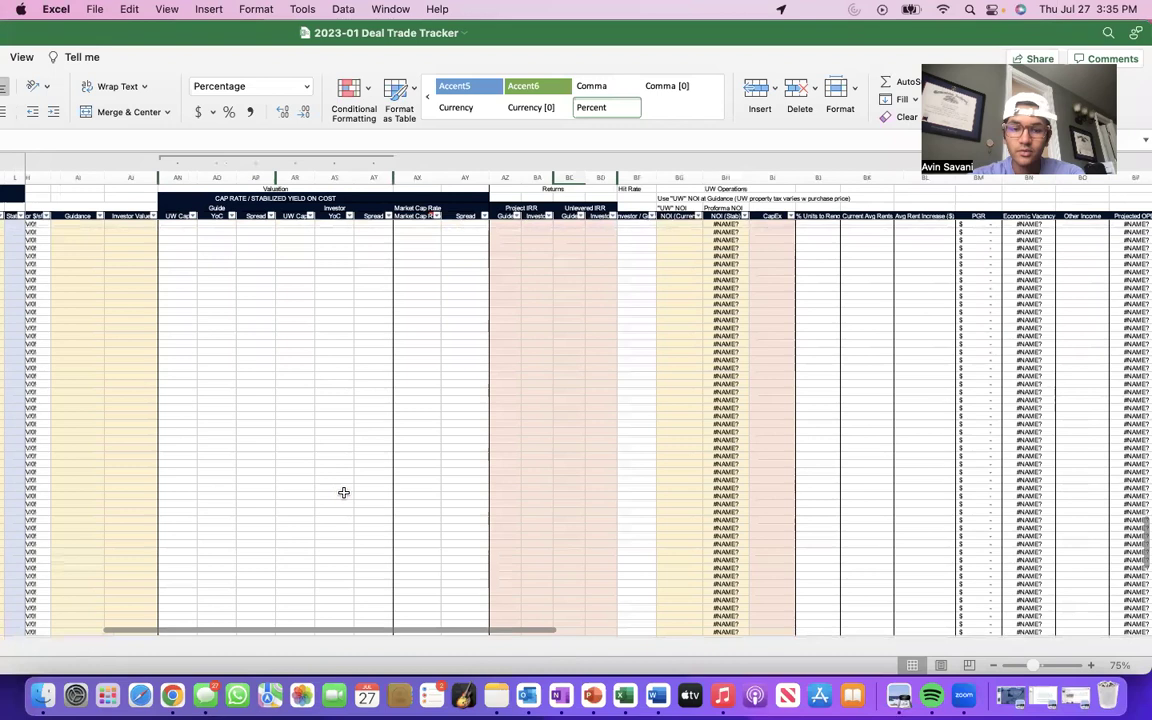
scroll(343, 492, "down", 5)
scroll(343, 492, "down", 3)
scroll(343, 492, "left", 1)
scroll(343, 492, "up", 5)
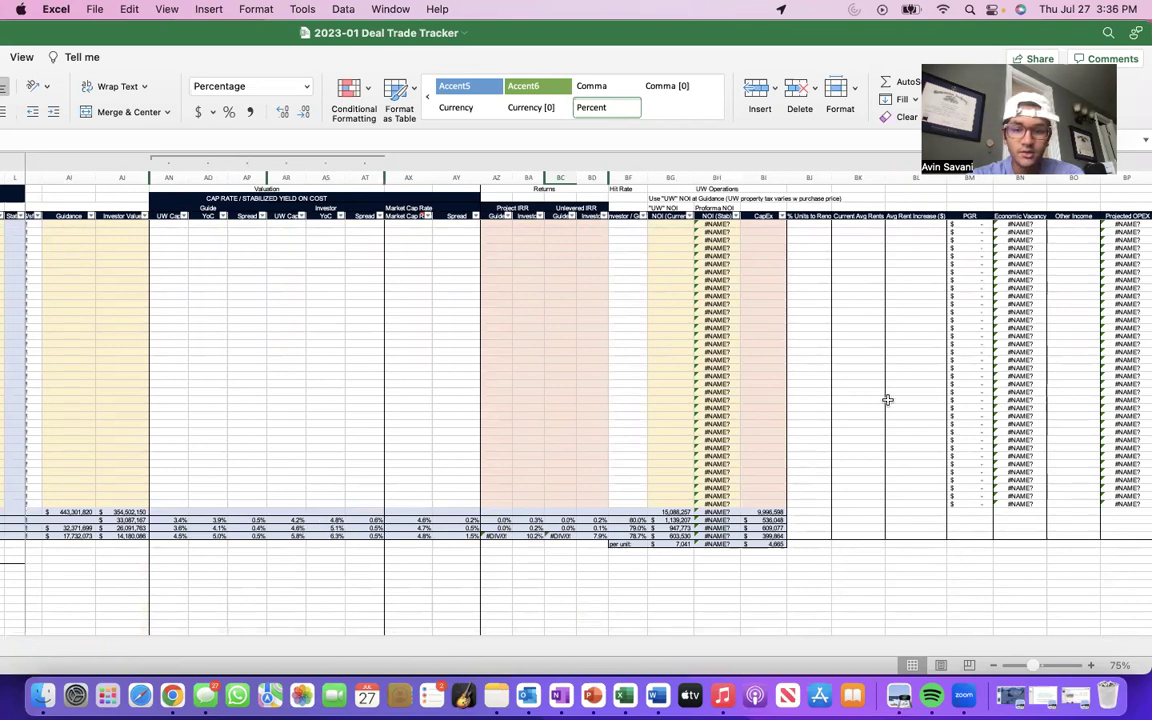
scroll(887, 400, "up", 3)
scroll(887, 400, "right", 3)
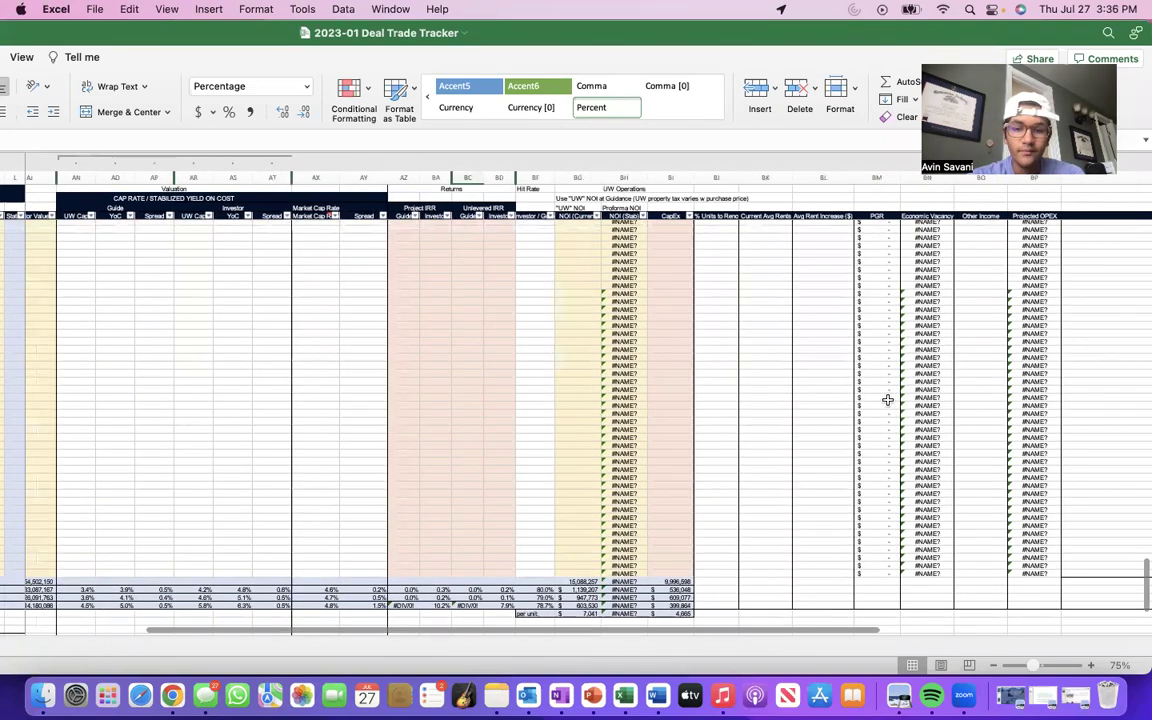
scroll(577, 415, "down", 3)
scroll(582, 473, "up", 5)
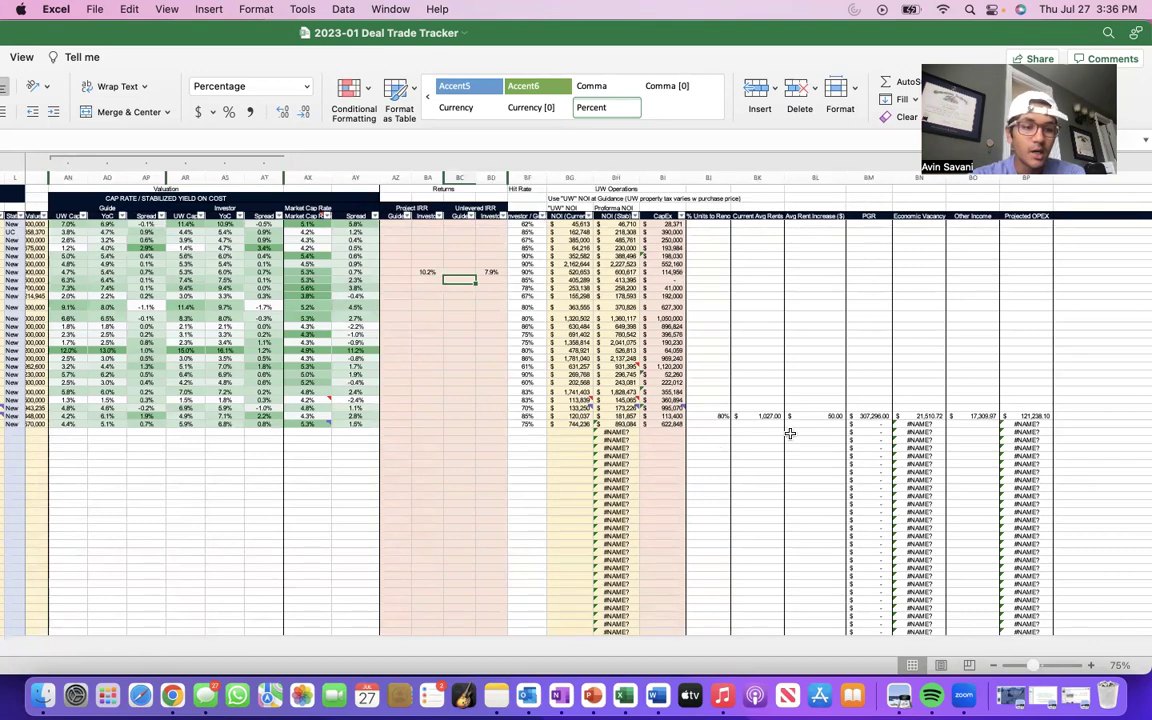
Go back to the Pricing columns and select the Investor Value cell of the second-to-last deal.
scroll(790, 433, "left", 10)
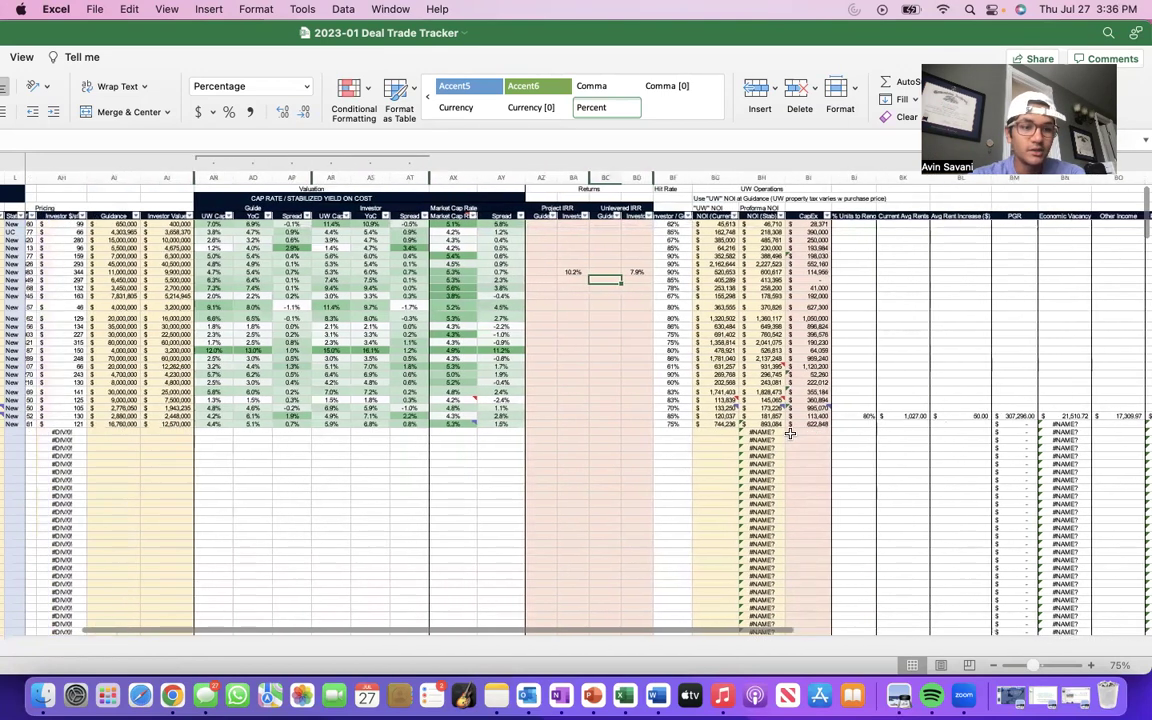
scroll(790, 433, "left", 5)
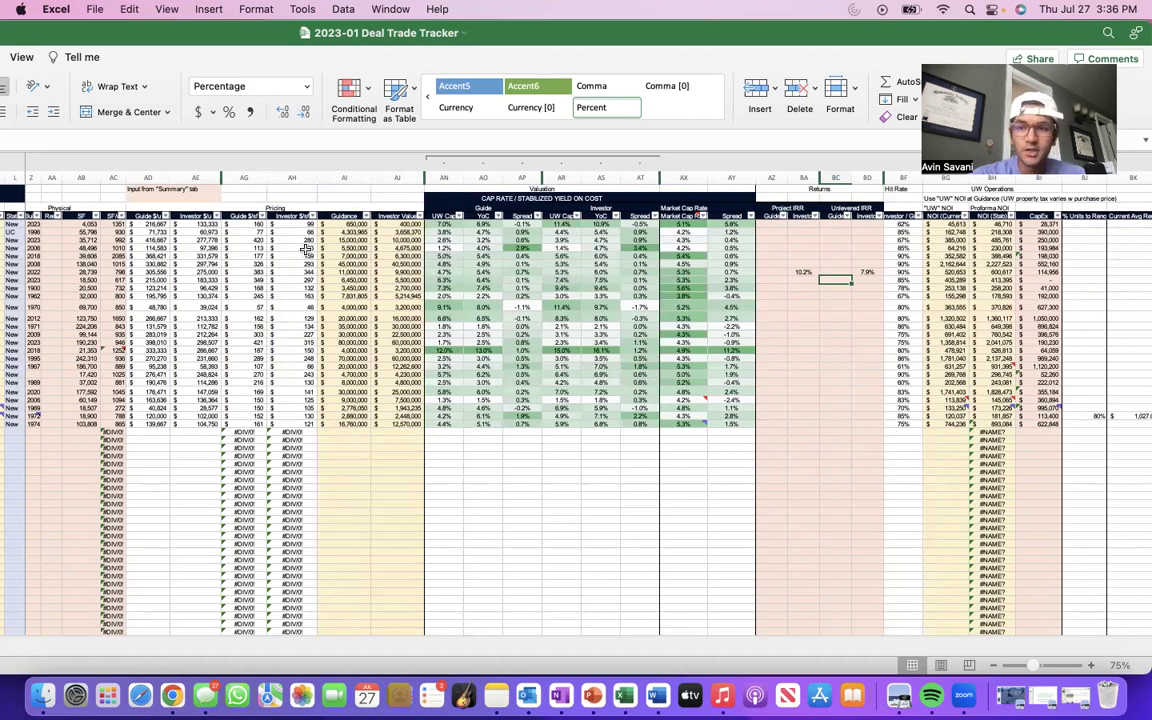
left_click(398, 409)
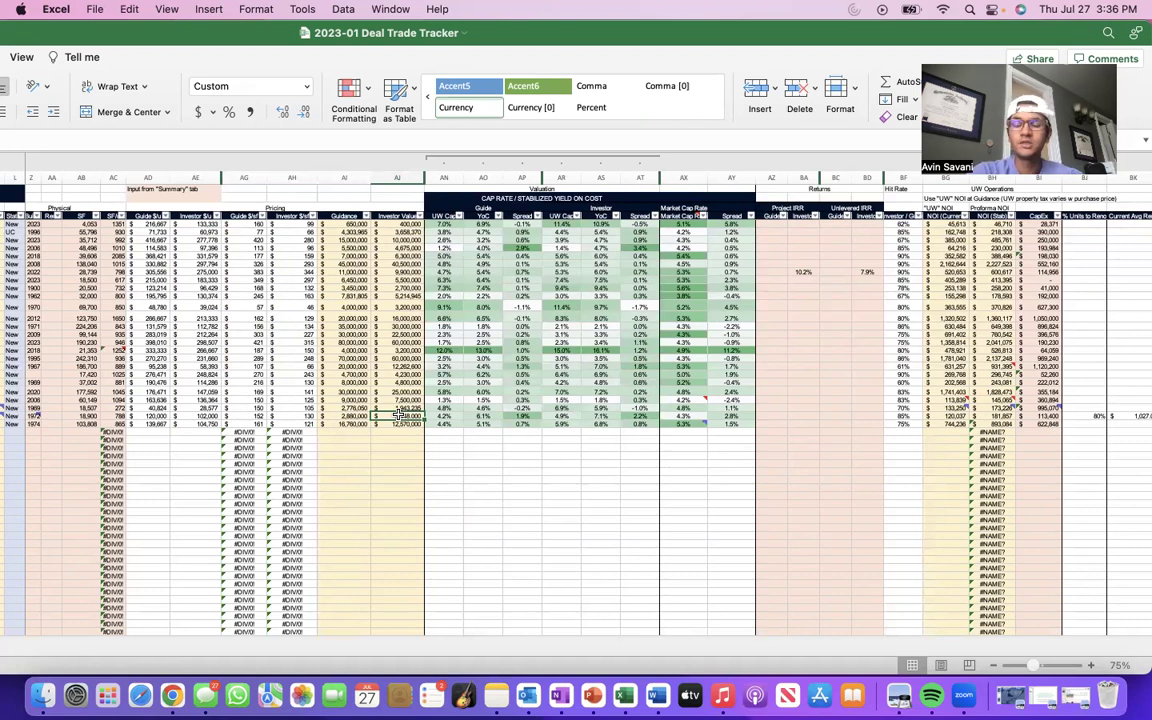
Switch to the Census QuickFacts page in Chrome and highlight Lexington's median value of owner-occupied housing units in the Housing section.
left_click(407, 424)
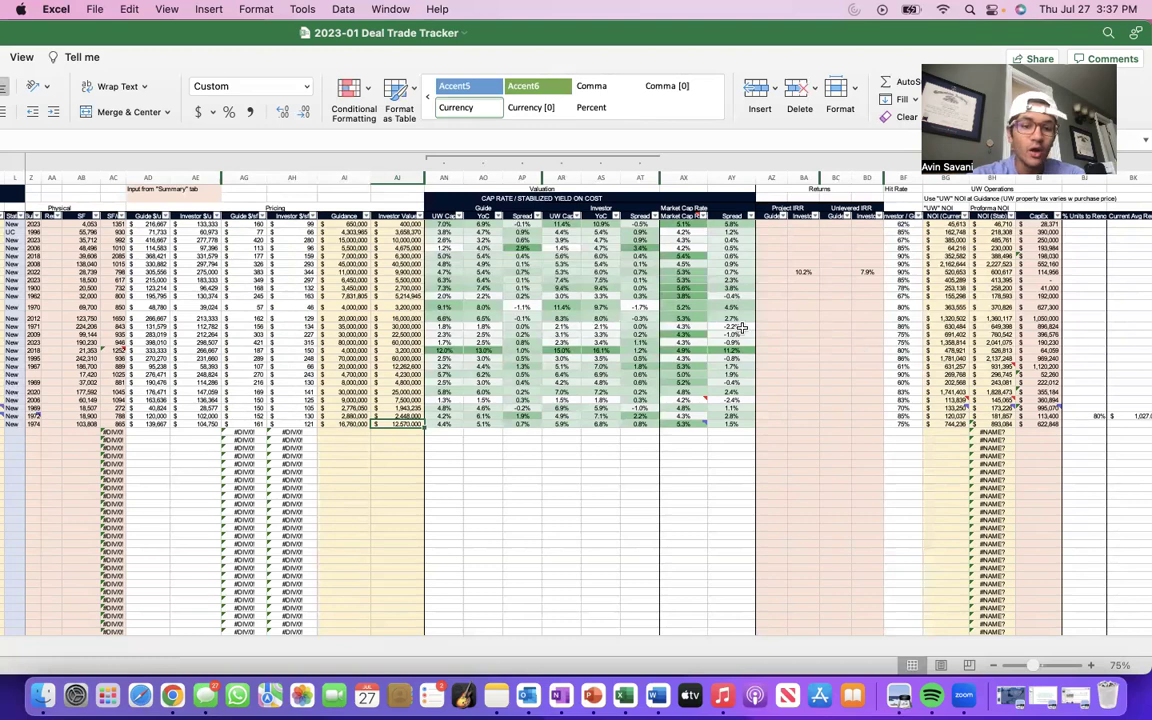
key("ctrl+Up")
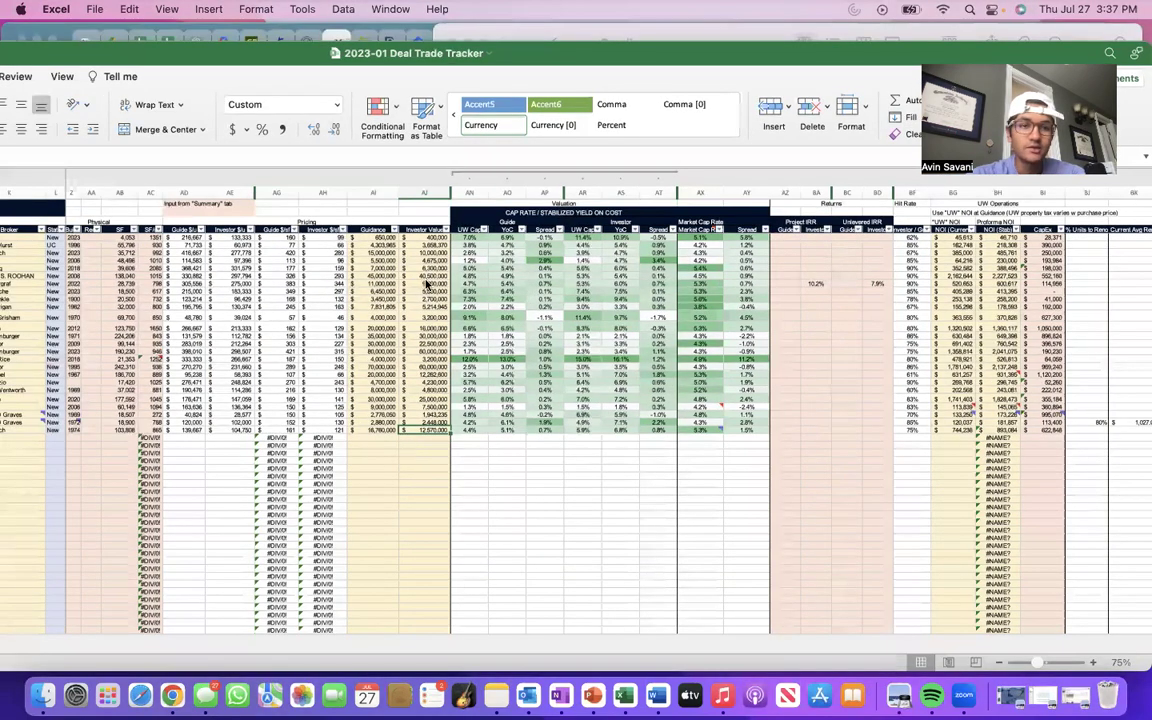
left_click(285, 36)
left_click(274, 41)
scroll(378, 424, "down", 2)
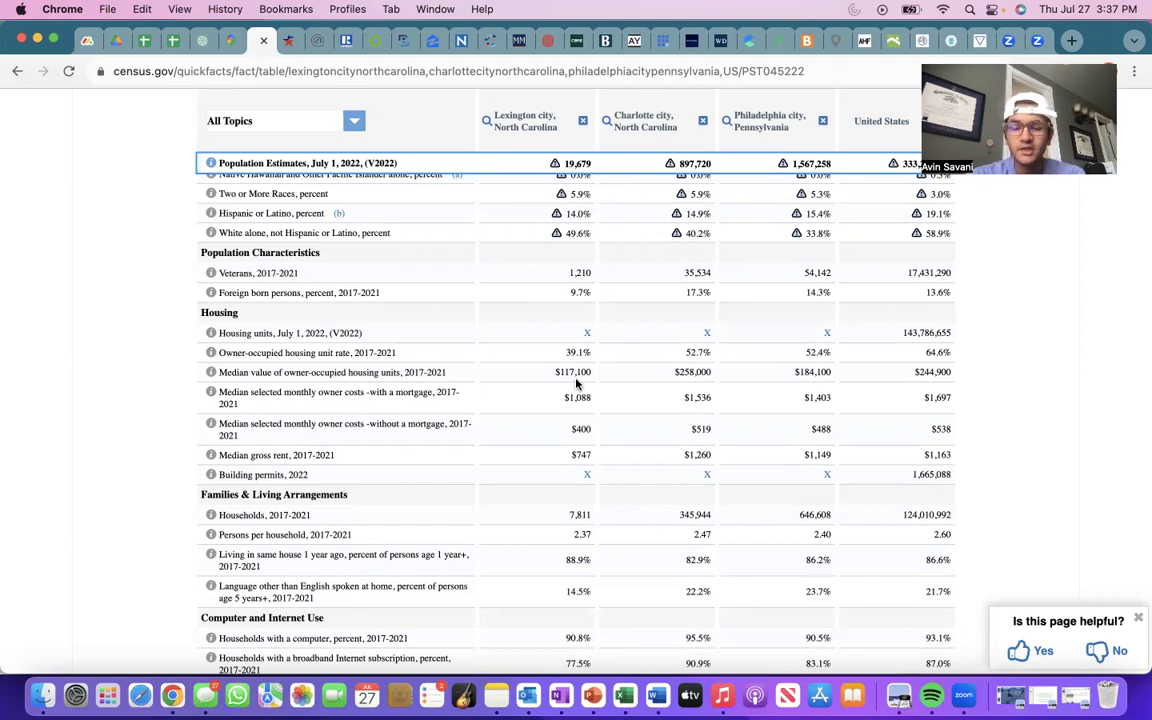
left_click_drag(553, 372, 590, 372)
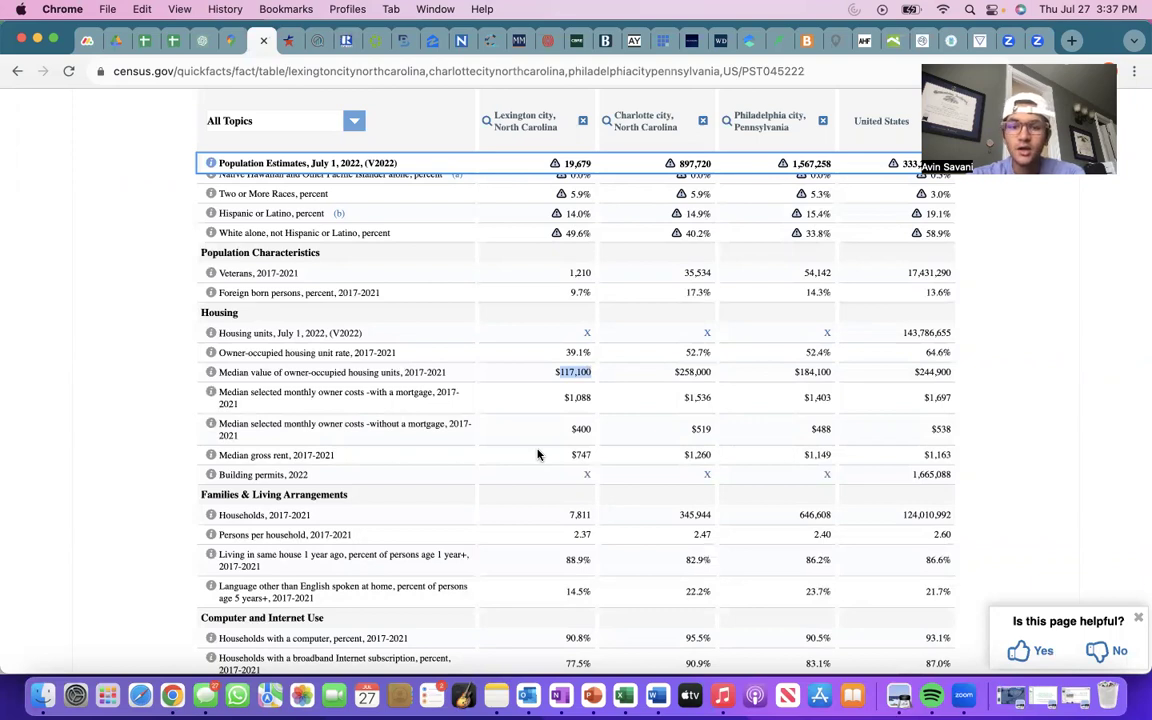
Switch back to the Deal Trade Tracker in Excel and select blank cell AX36 beneath the Market Cap Rate column.
key("ctrl+Up")
left_click(832, 452)
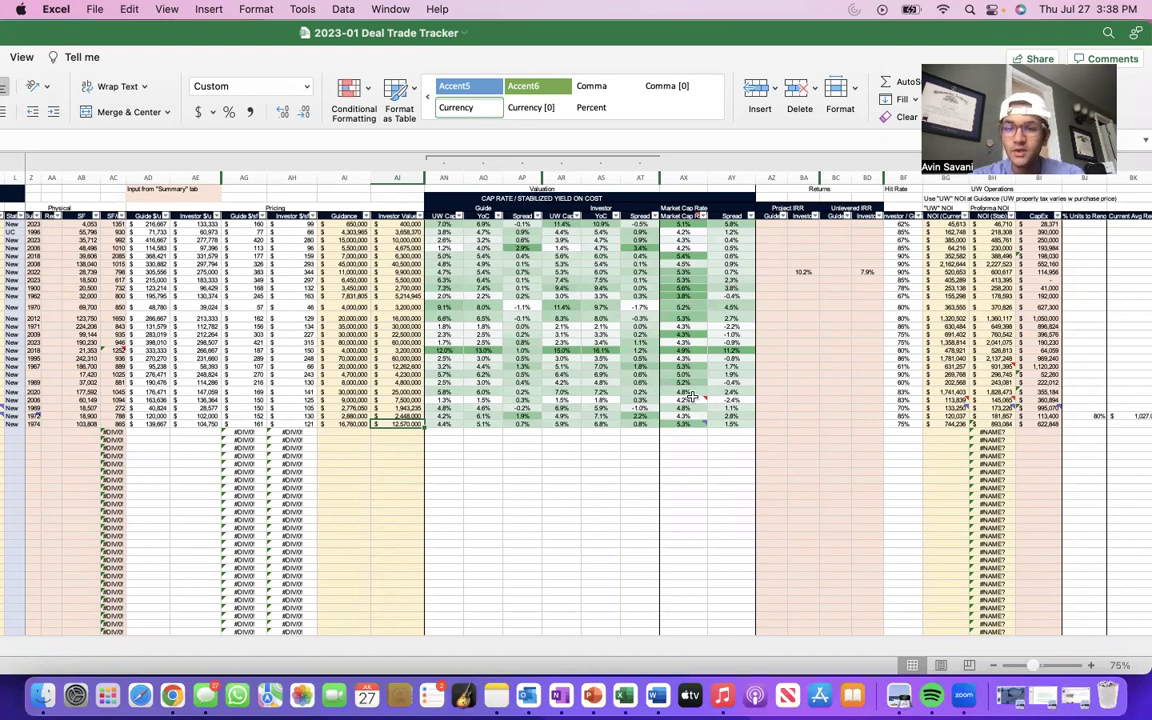
left_click(695, 445)
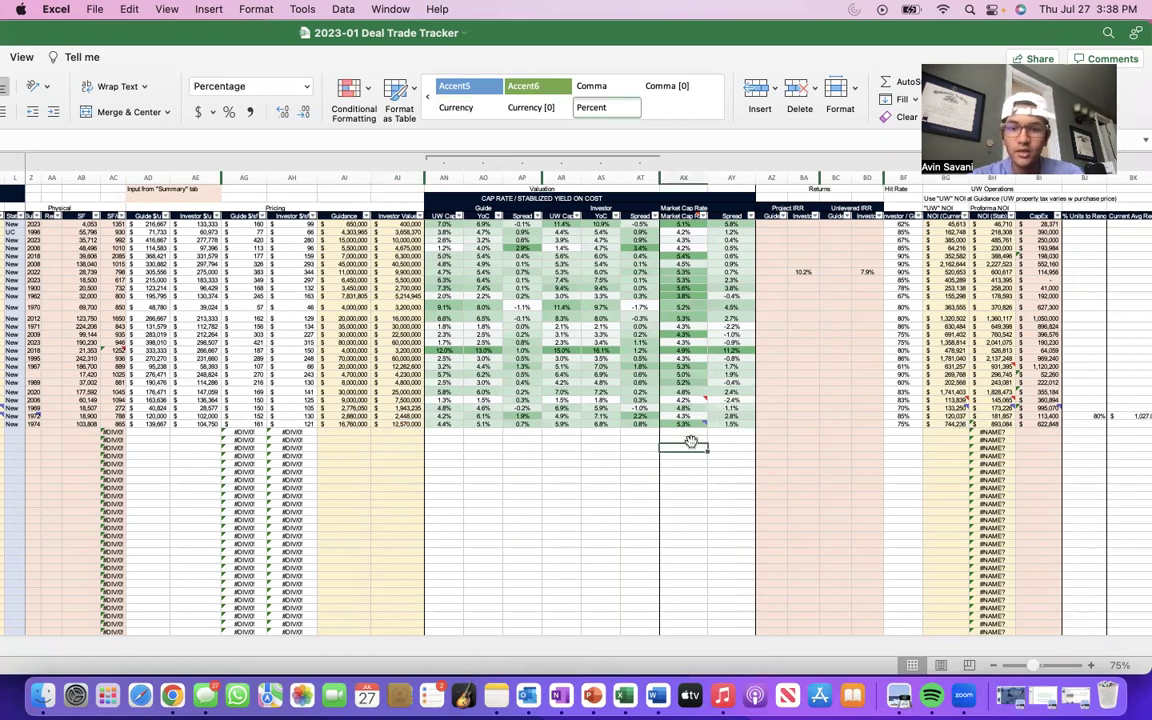
left_click_drag(690, 441, 692, 447)
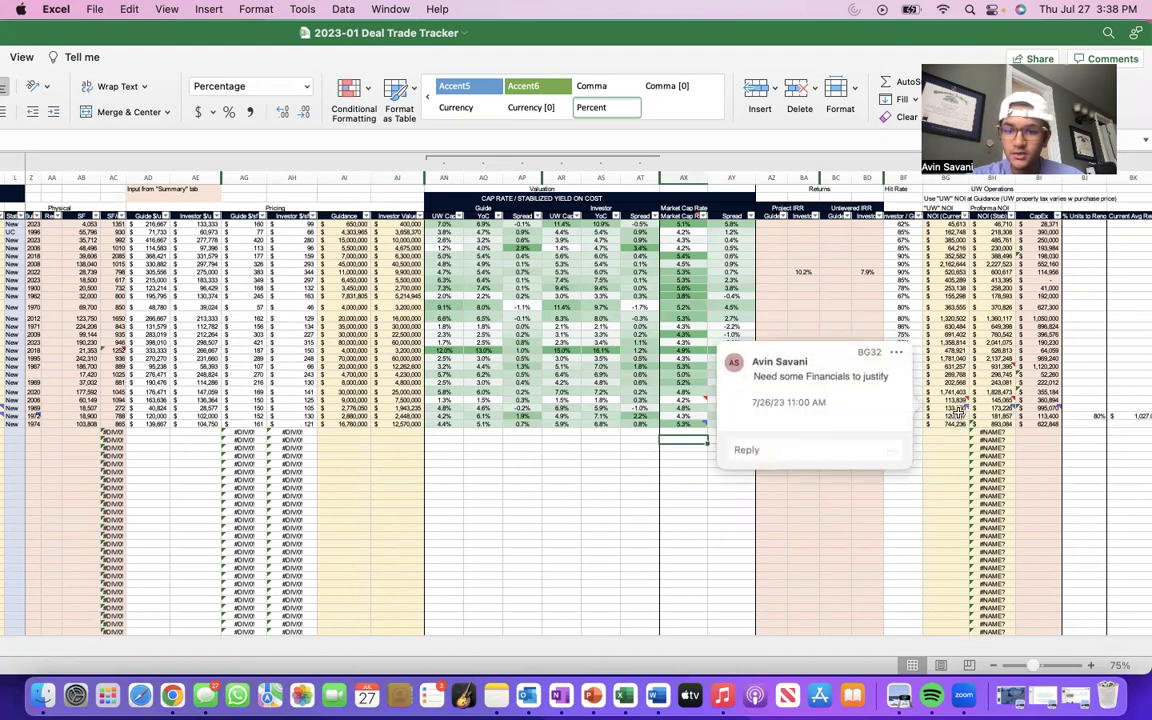
Try dividing the second-to-last deal's current NOI by its market cap rate in AX36 with =BG33/AX33, and clear the cell.
left_click(957, 415)
left_click(699, 435)
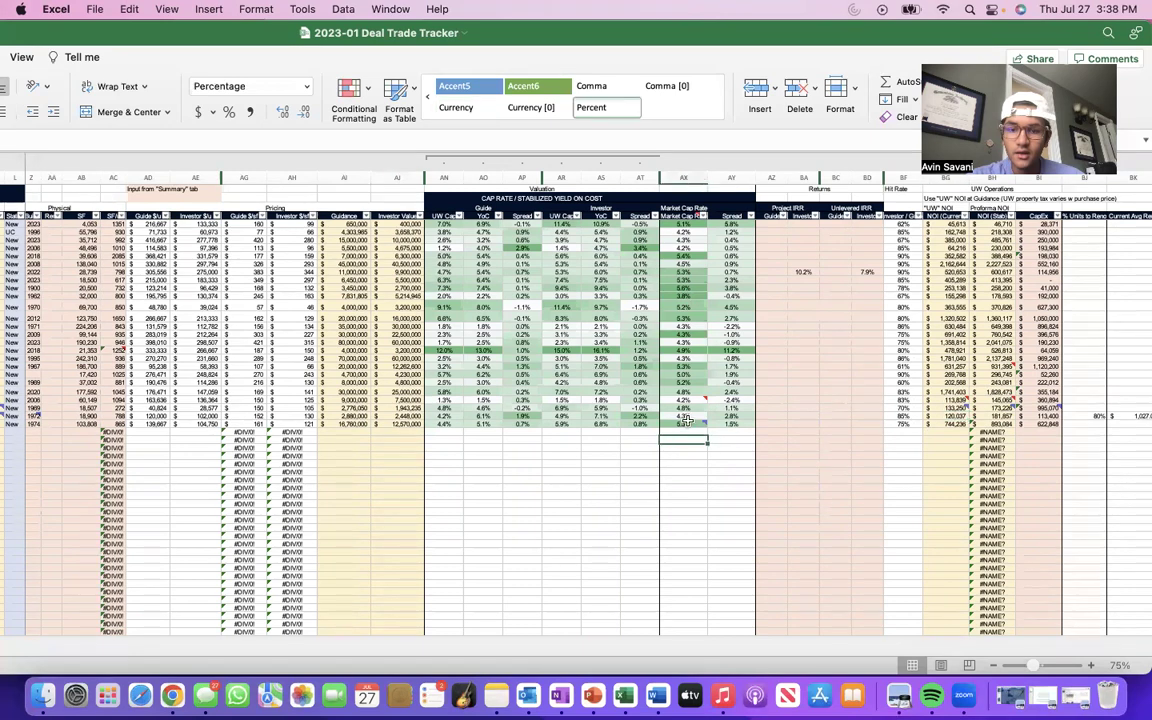
mouse_move(688, 414)
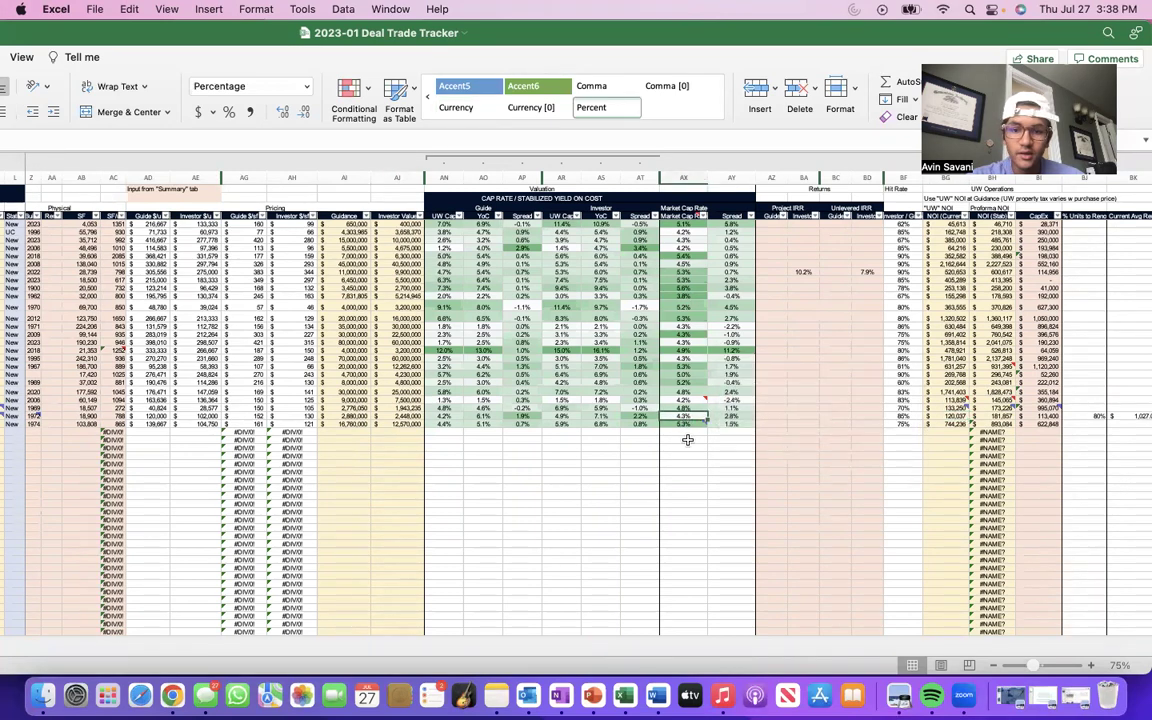
type("=")
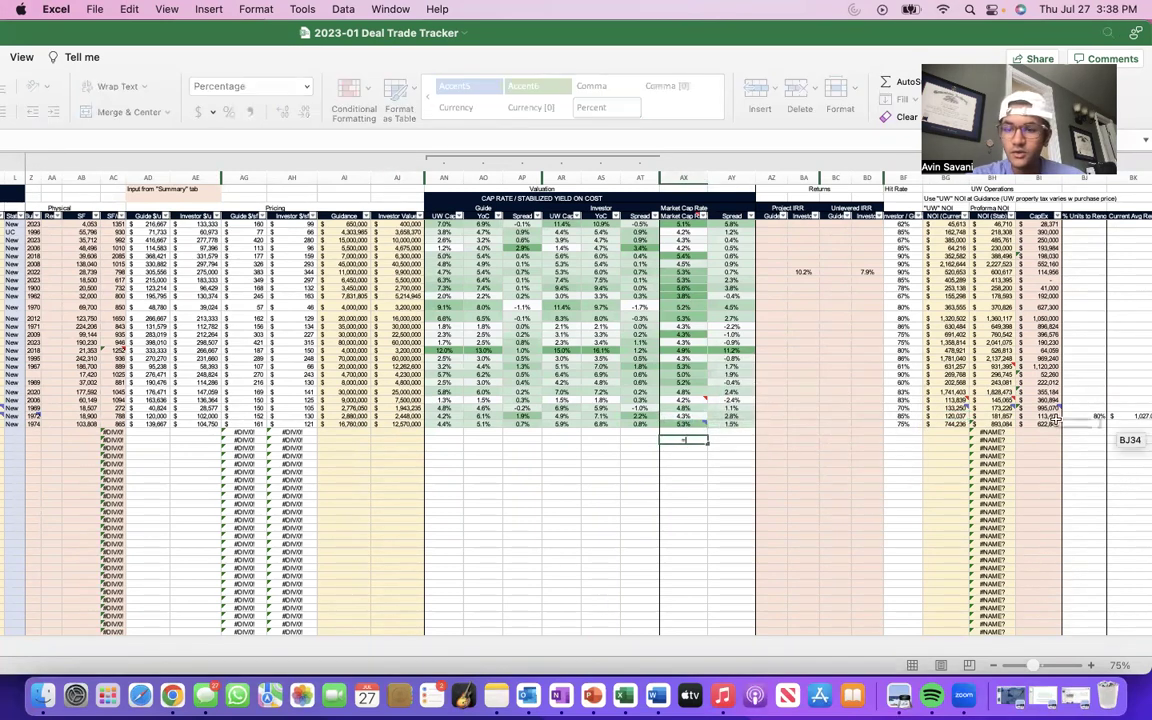
left_click(955, 418)
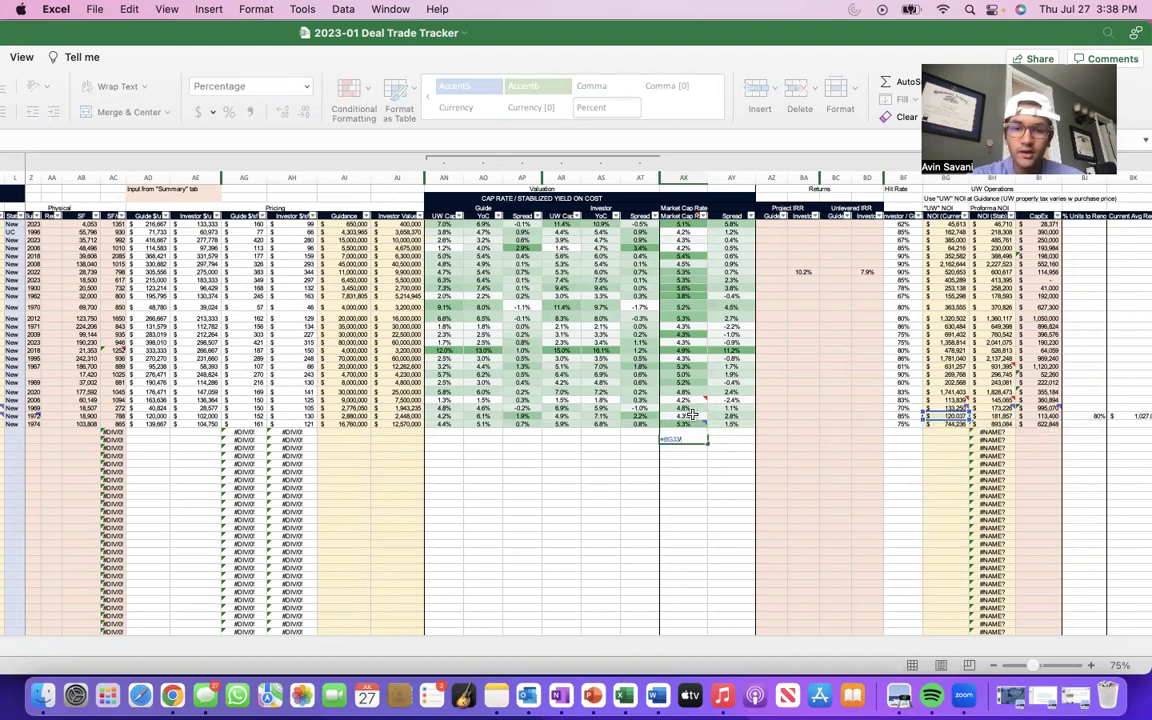
key("Return")
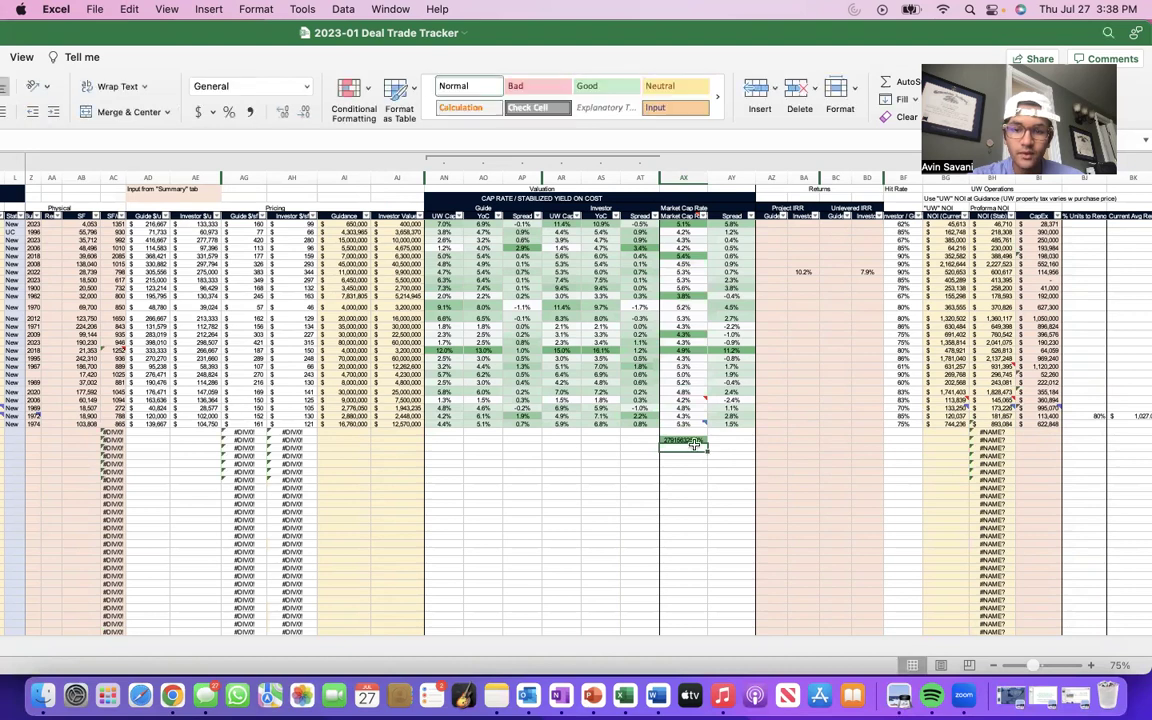
left_click(686, 440)
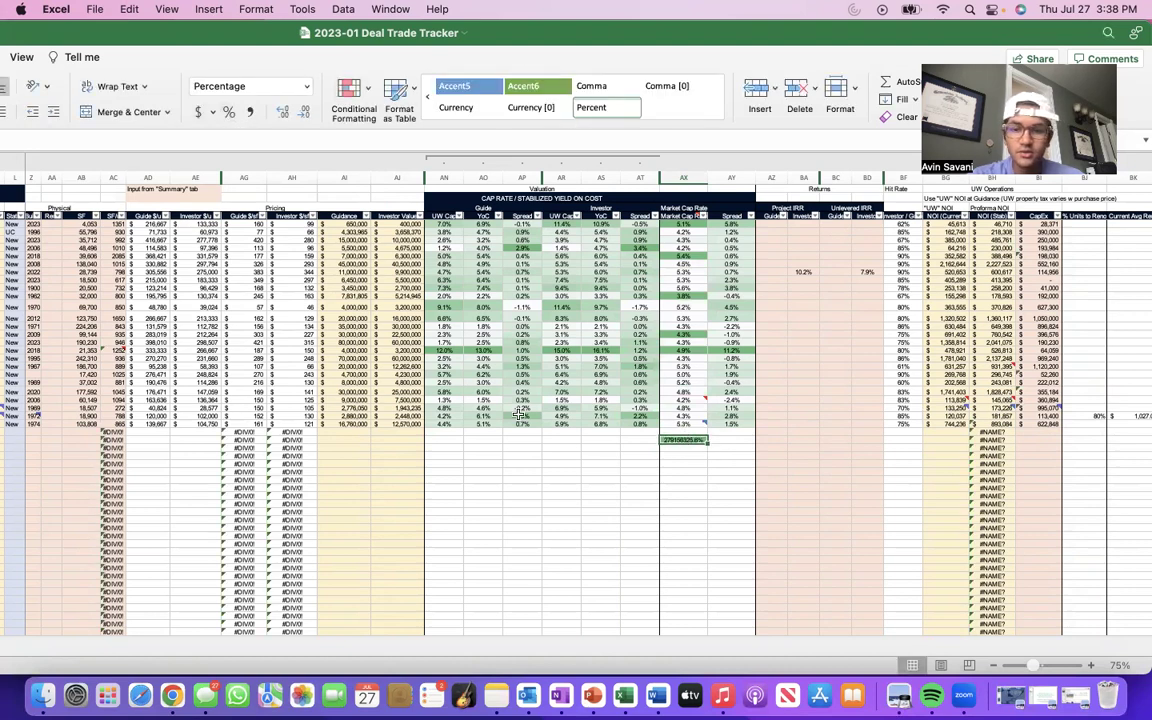
key("Delete")
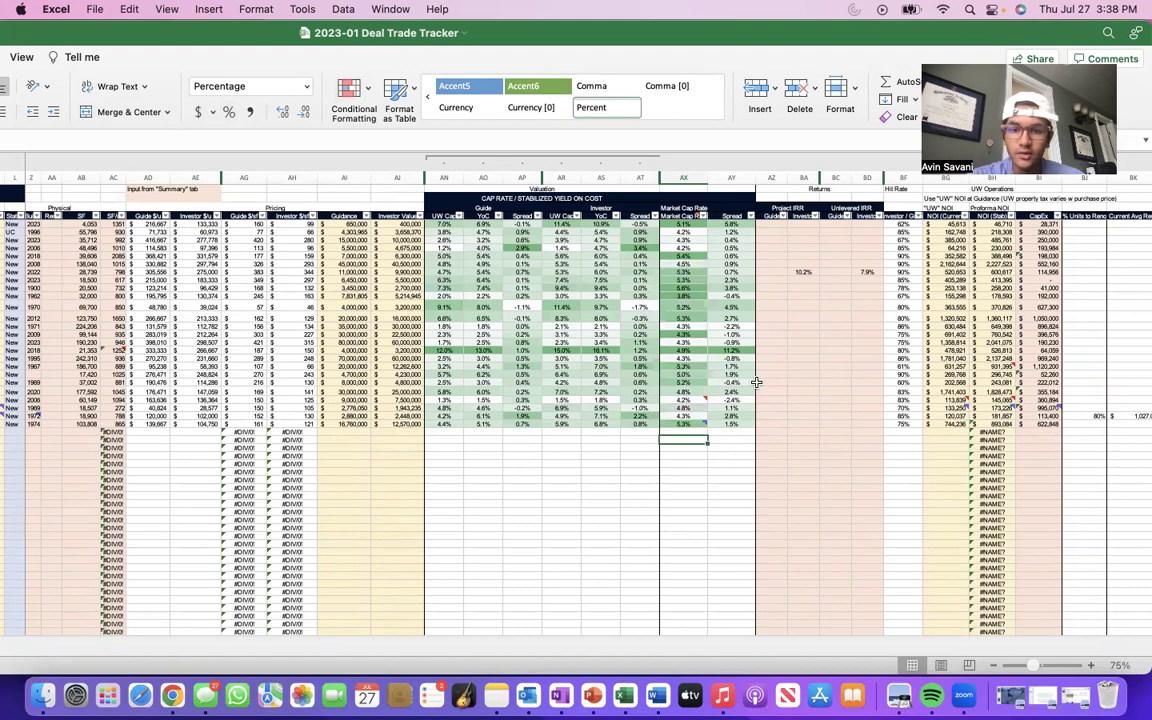
Calculate the second-to-last deal's market value in AJ36, below the Investor Value column, with =BG33/AX33.
left_click(406, 437)
type("=")
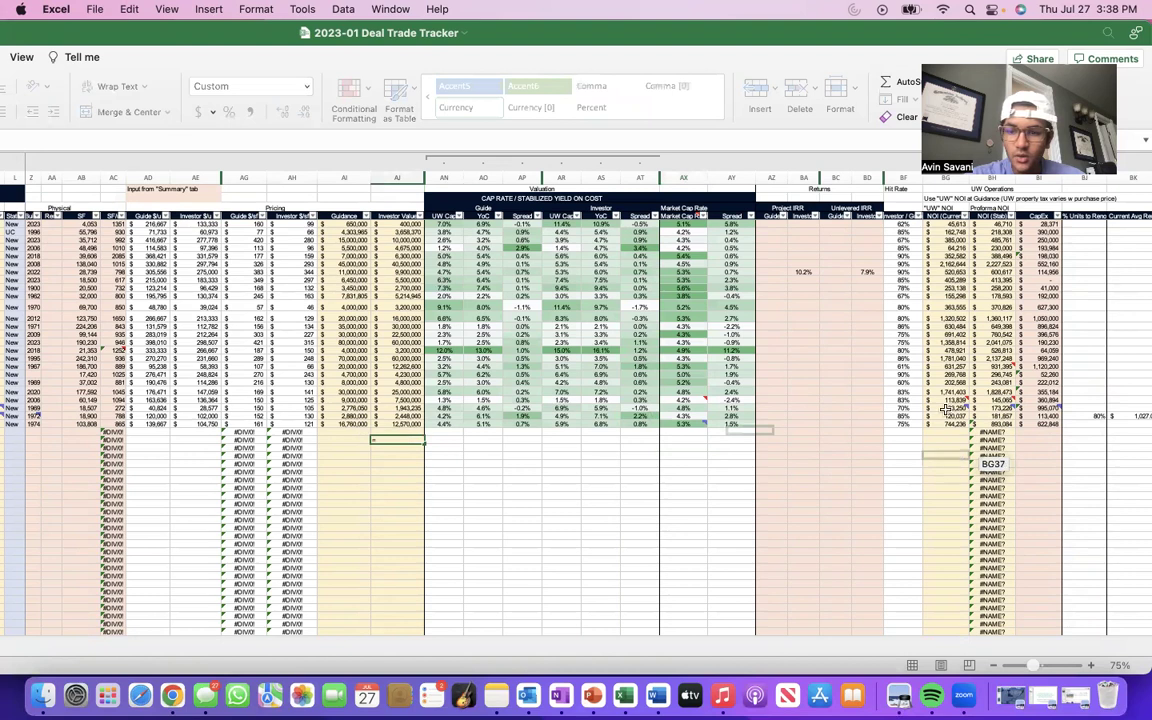
left_click(945, 415)
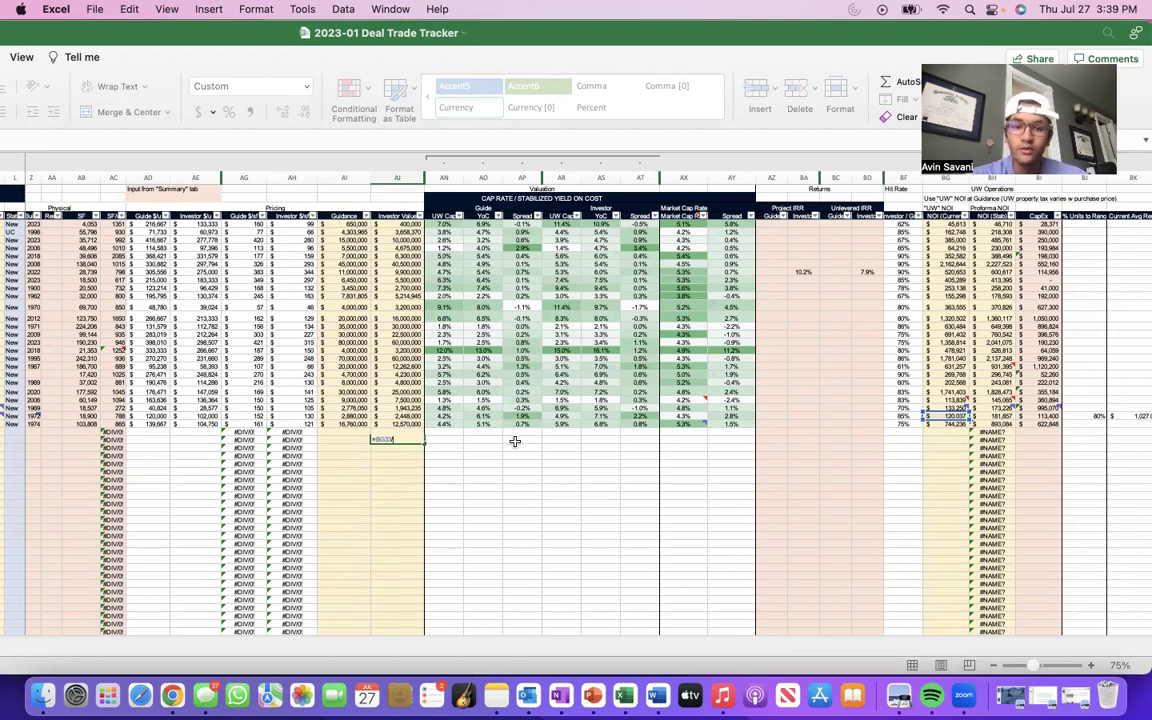
left_click(688, 417)
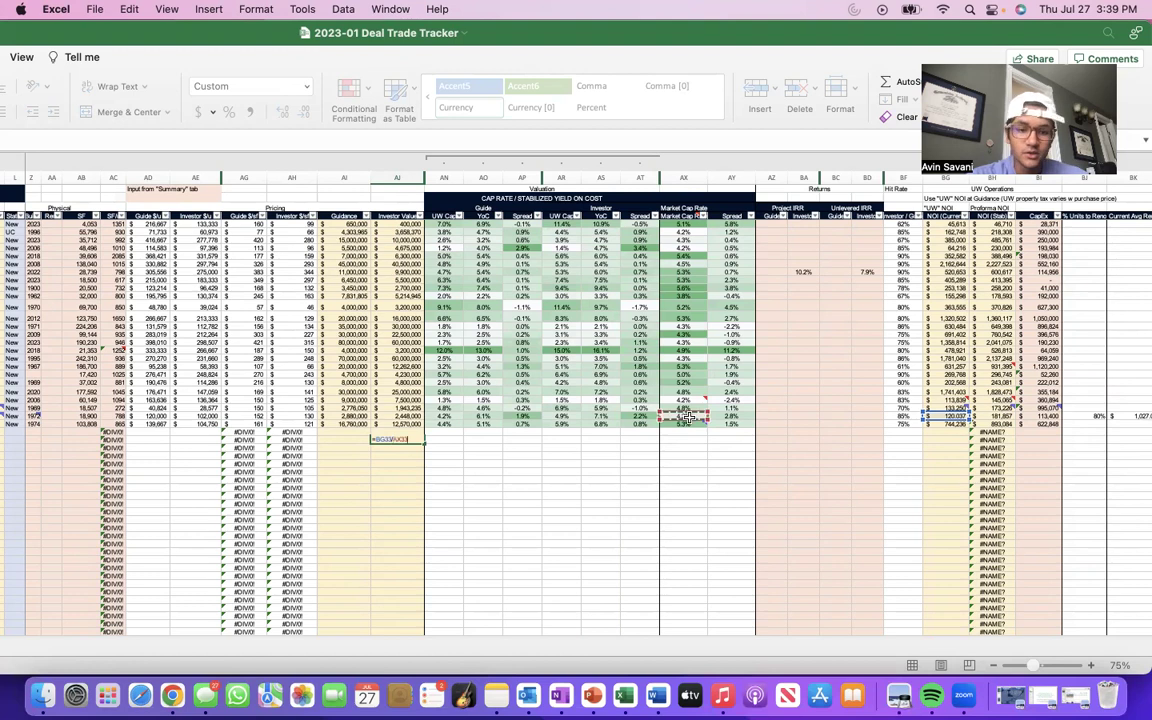
key("Return")
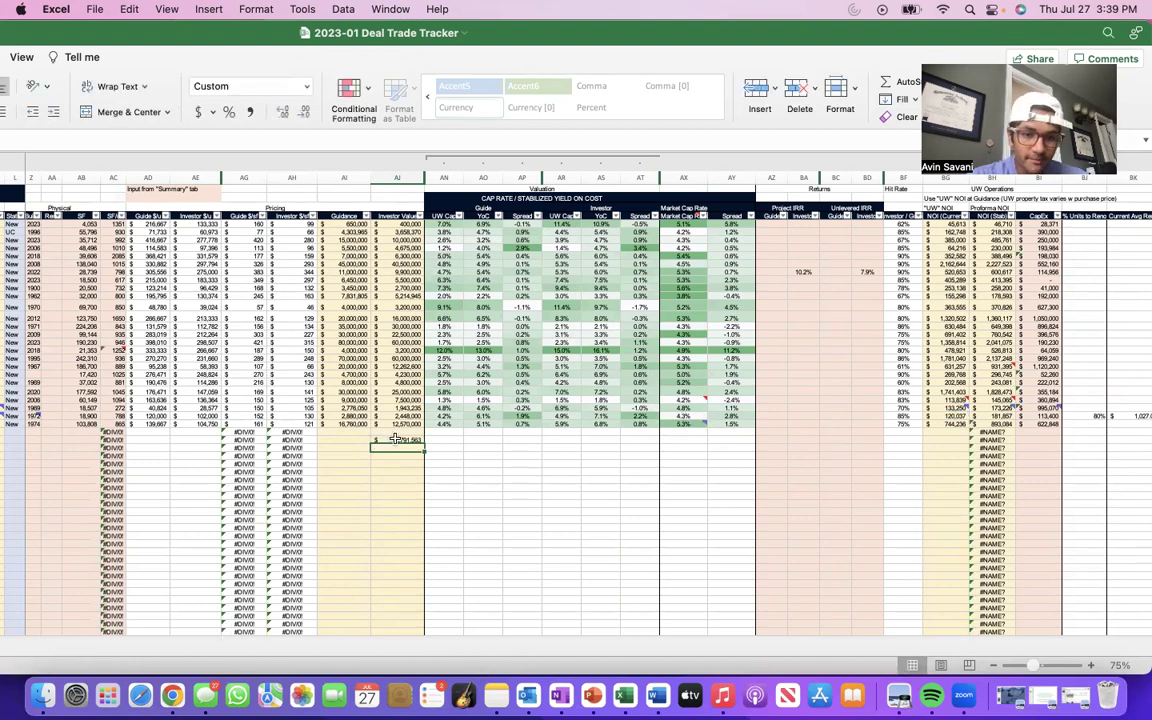
left_click(413, 440)
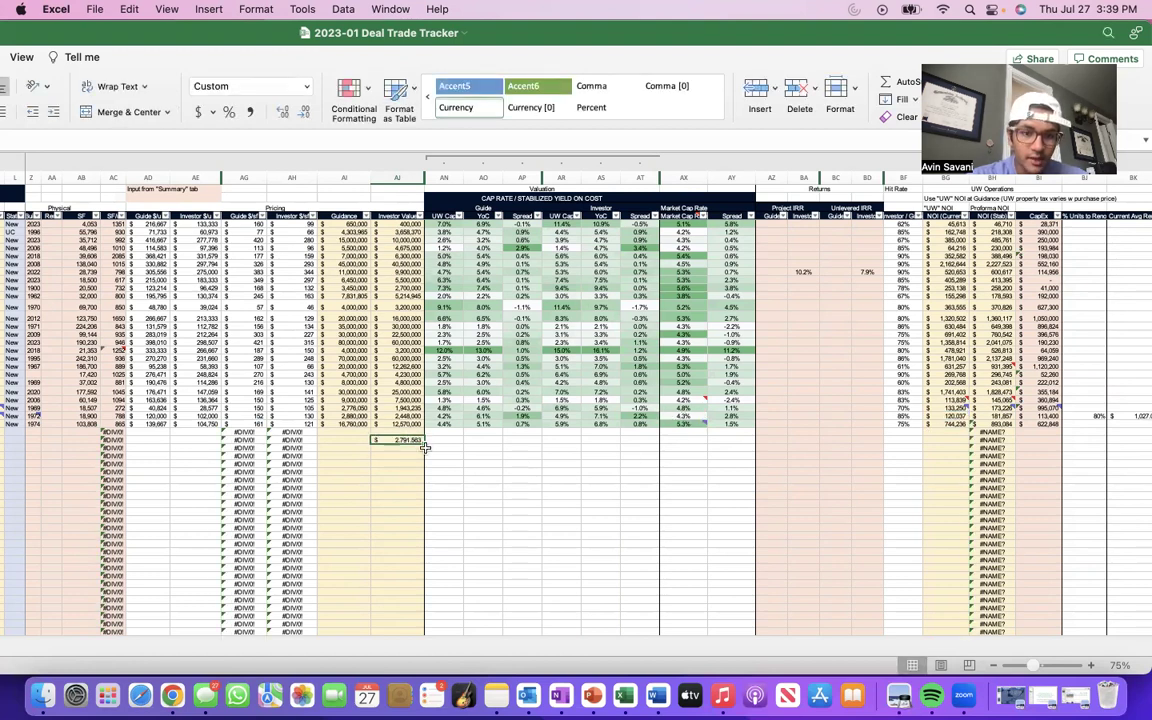
Check the second-to-last deal's Investor Value and Hit Rate against the AJ36 calculation, and clear that calculation.
left_click(409, 417)
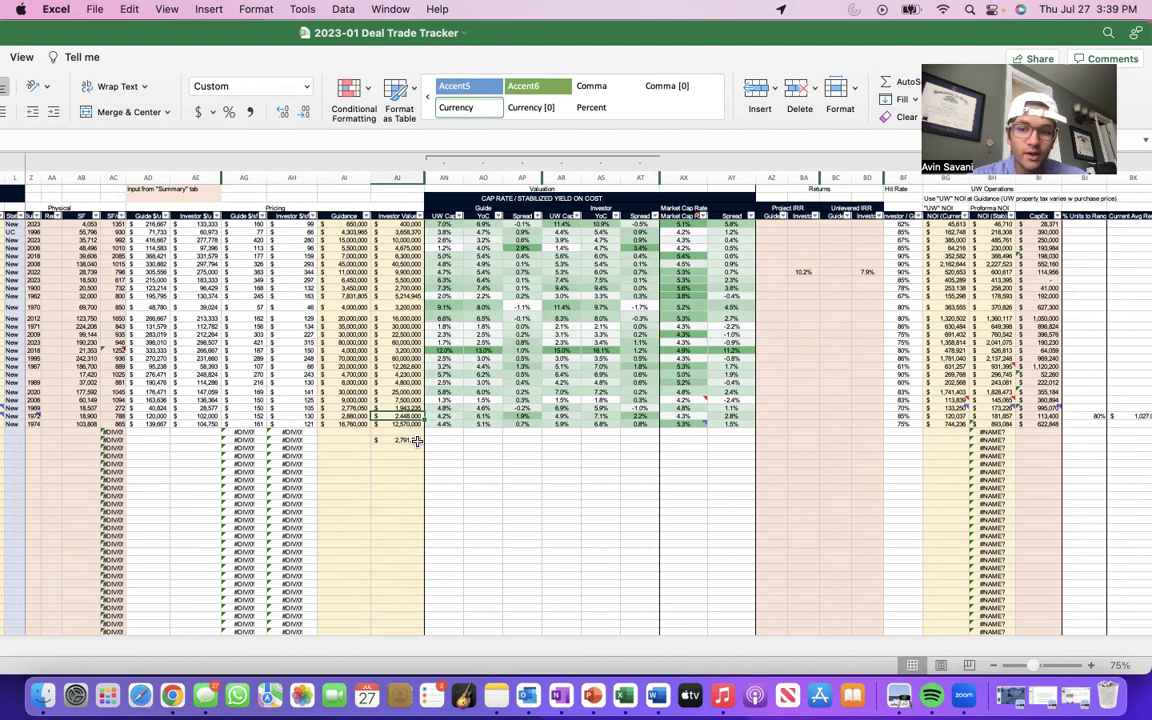
left_click(910, 416)
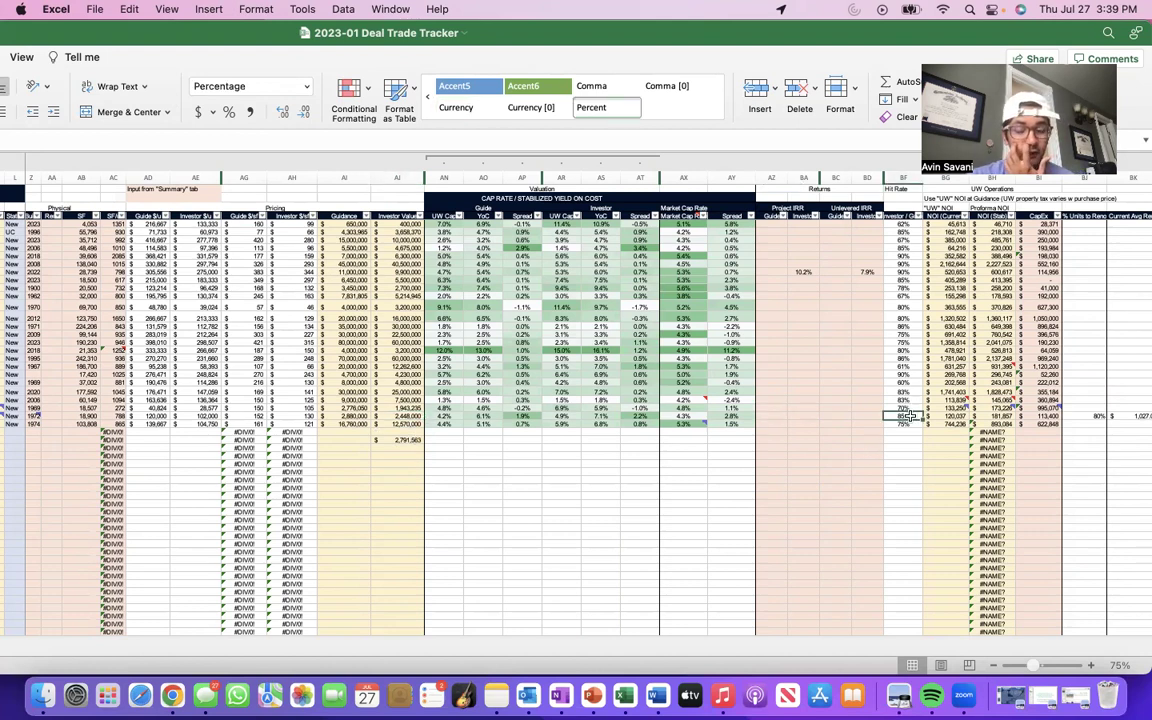
left_click(407, 441)
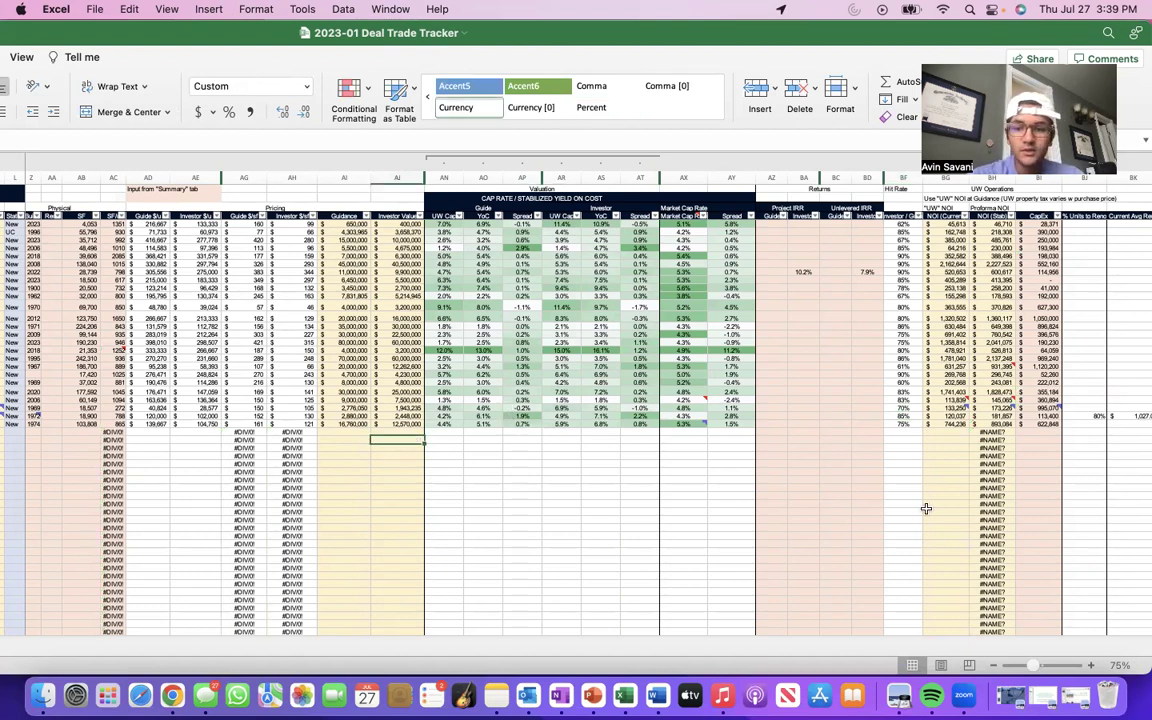
Calculate the last deal's market value in AJ36 by dividing its current NOI by its market cap rate (=BG34/AX34), and clear the cell.
left_click(957, 425)
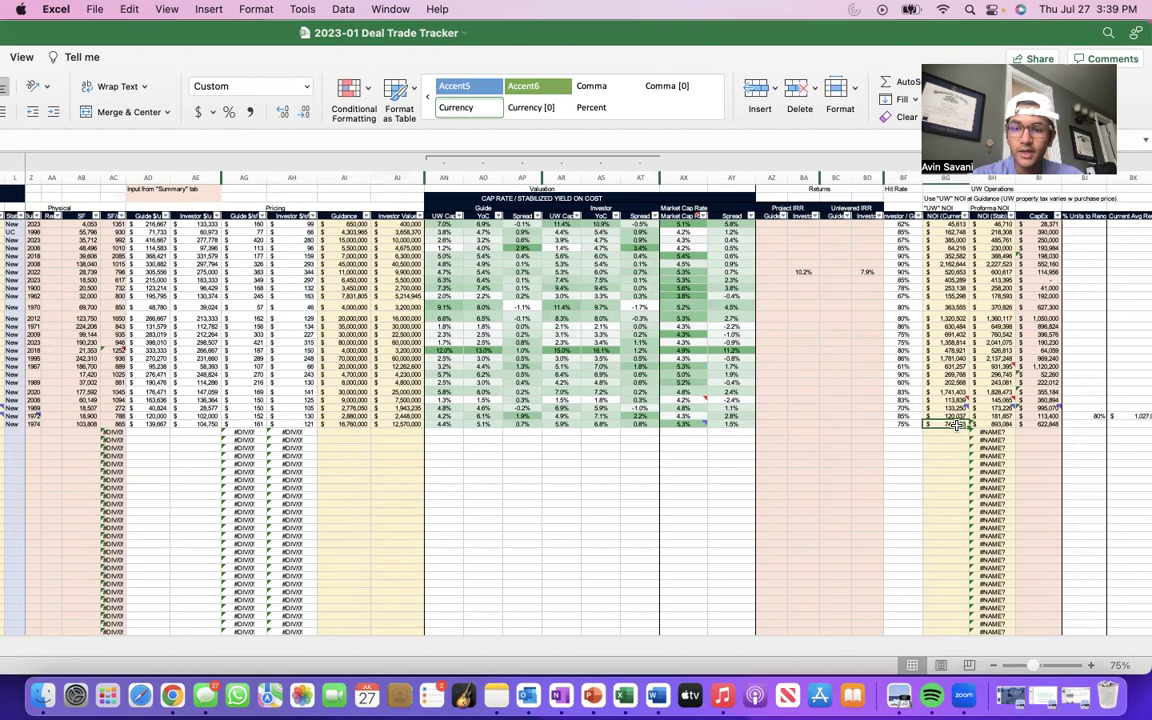
left_click(398, 437)
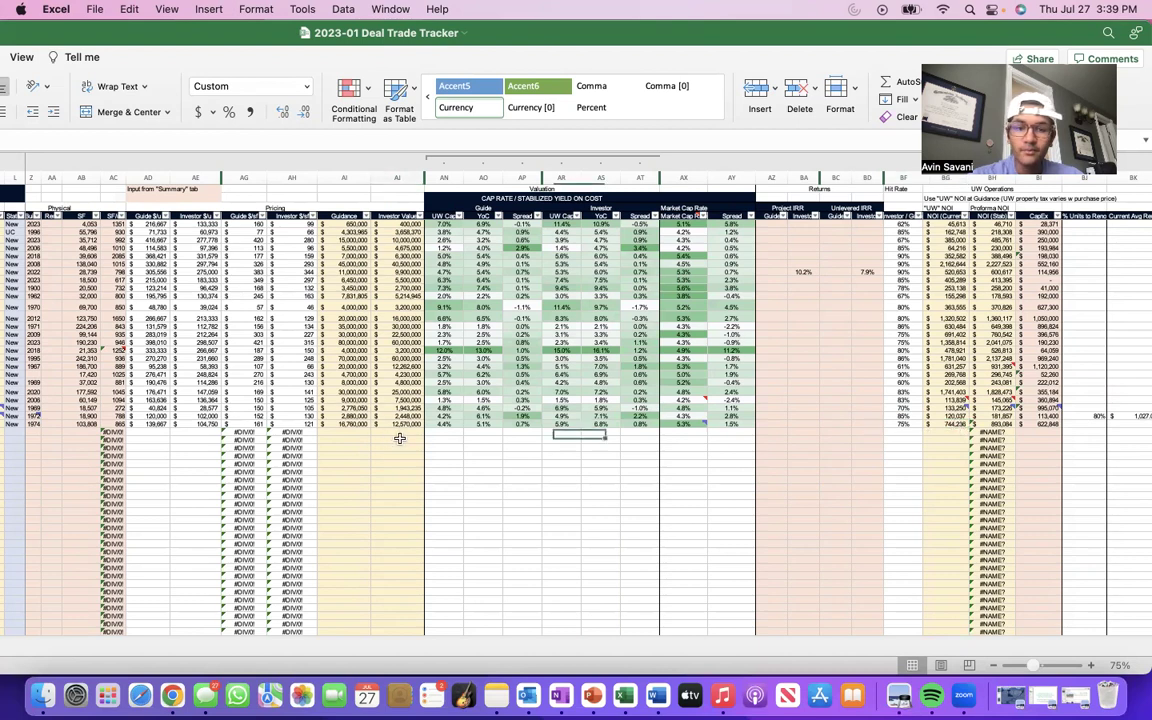
type("=")
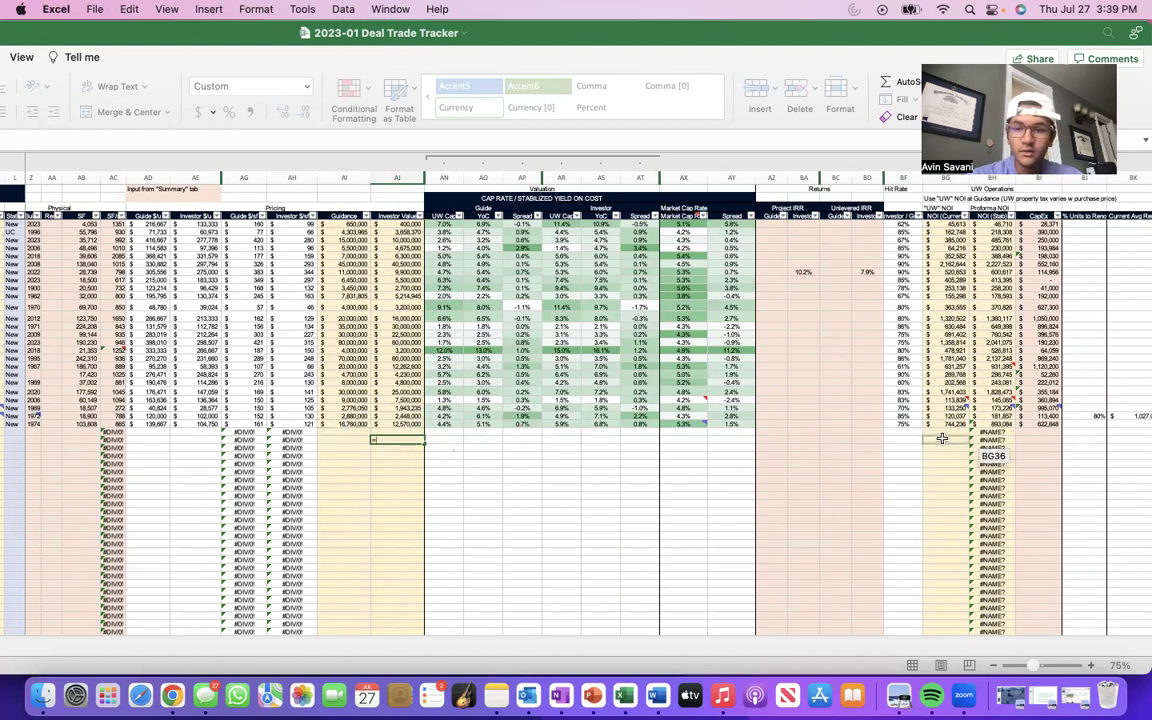
left_click(948, 424)
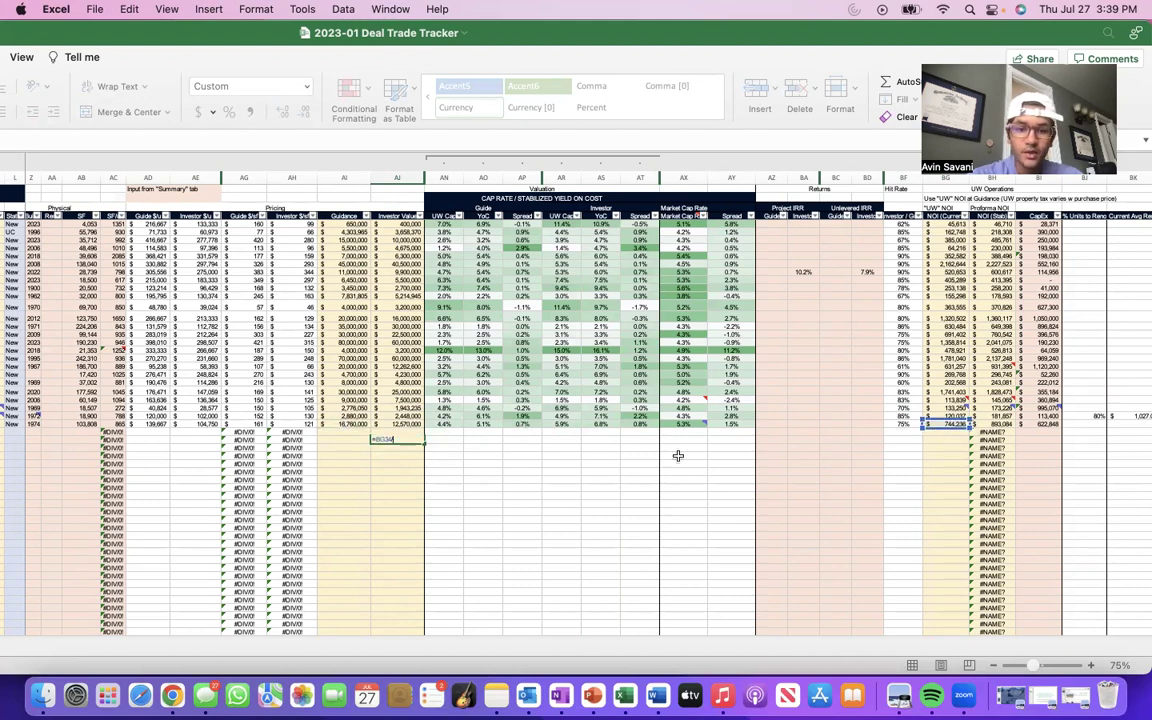
type("/")
left_click(682, 423)
key("Return")
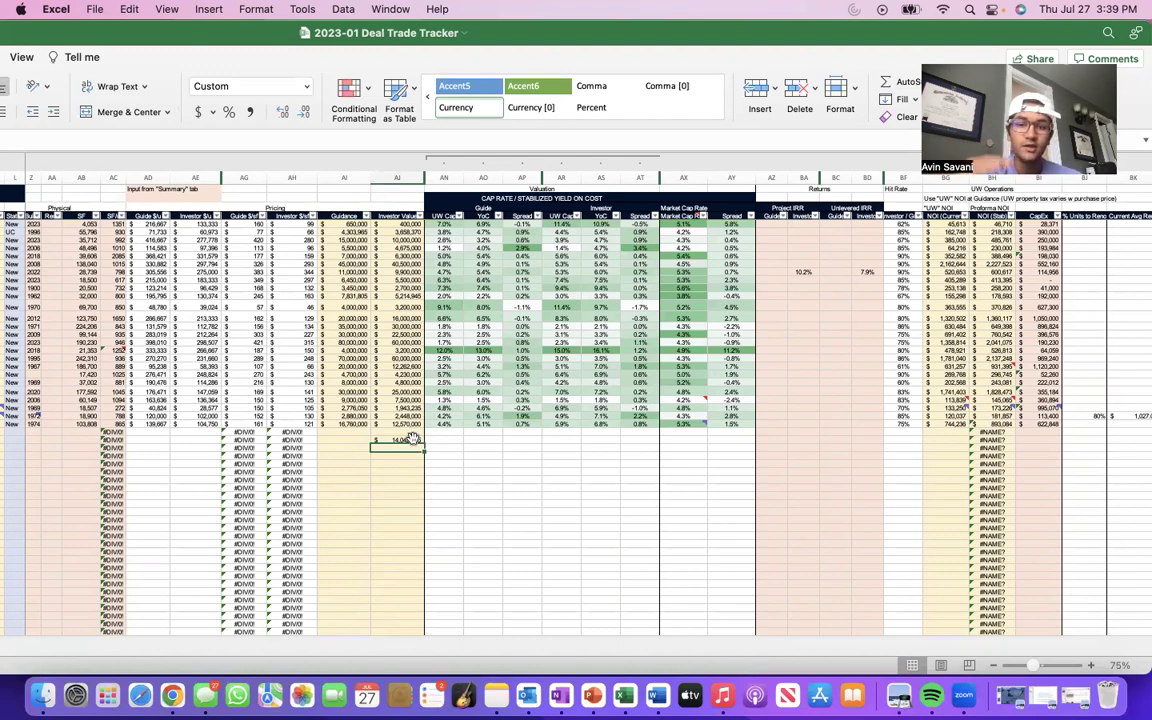
left_click(412, 440)
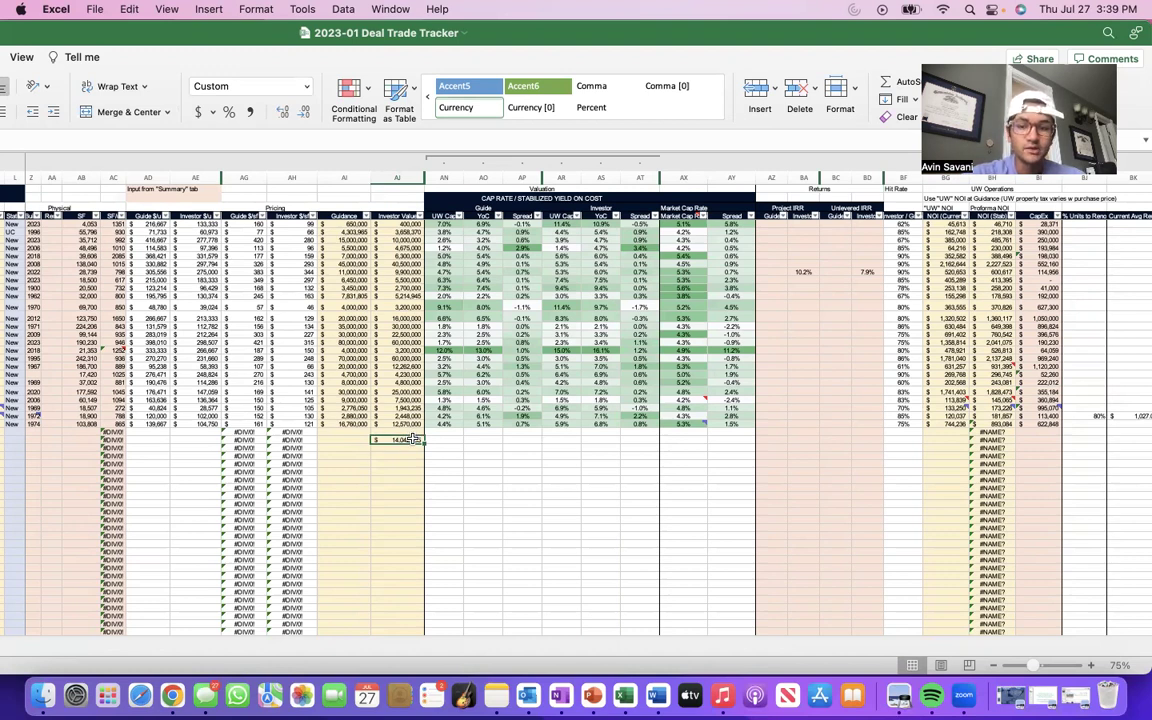
key("Delete")
left_click(409, 465)
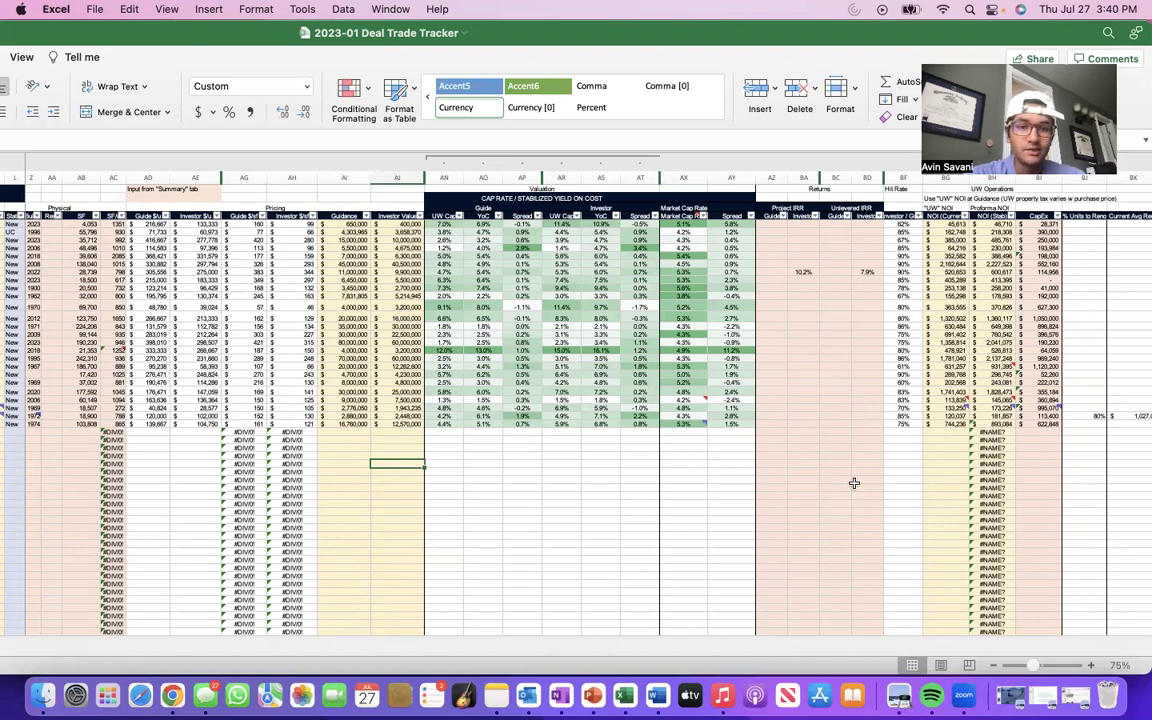
scroll(585, 516, "left", 2)
scroll(585, 516, "left", 2)
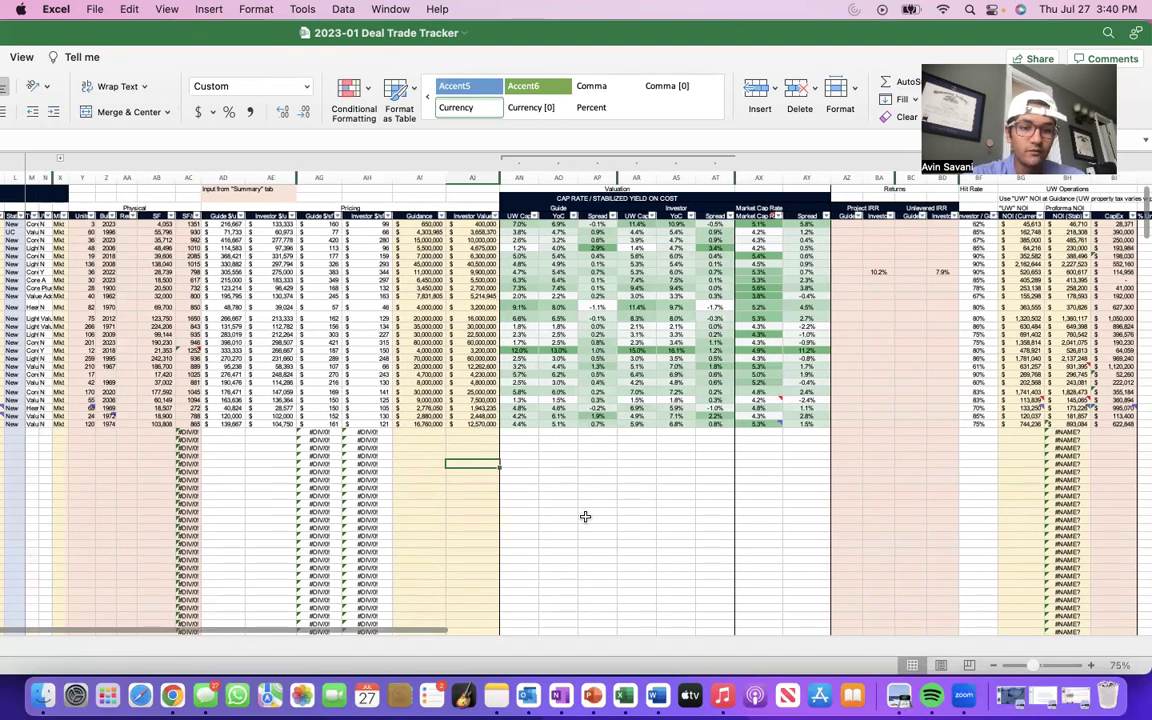
left_click(577, 485)
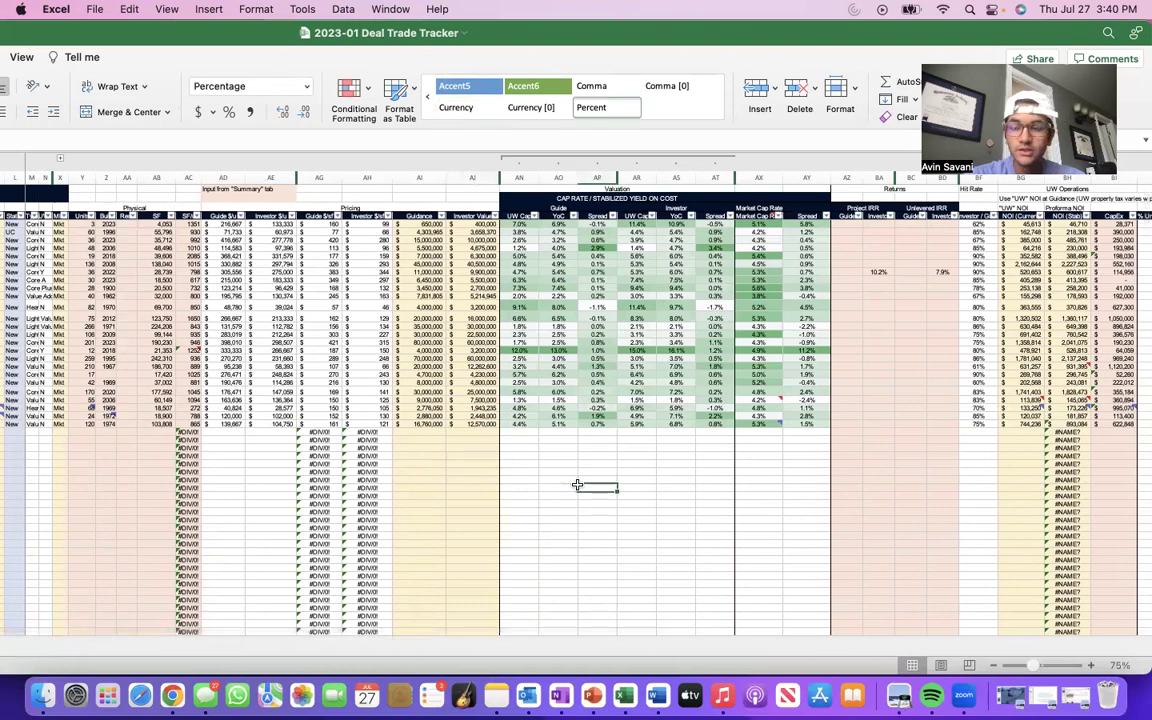